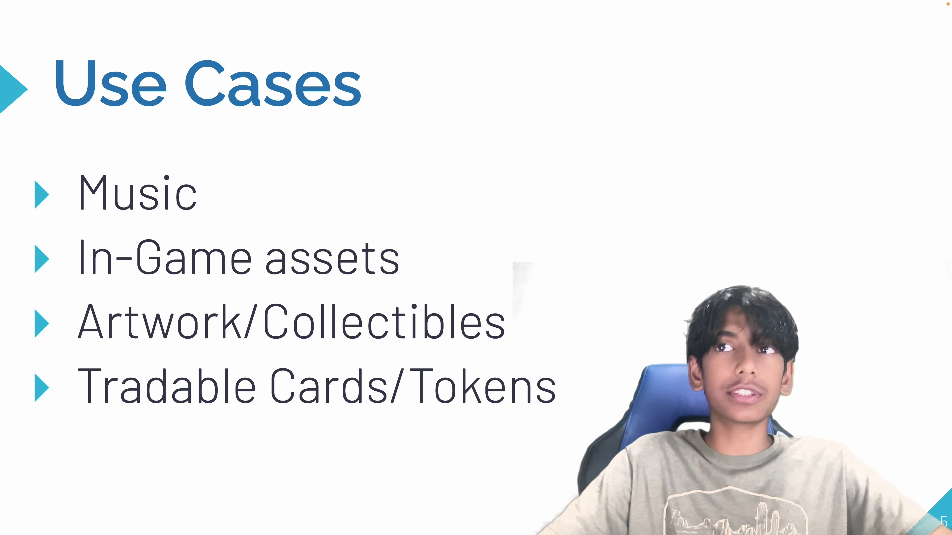
Exit the NFTs slideshow and open a new blank browser tab
key(super+t)
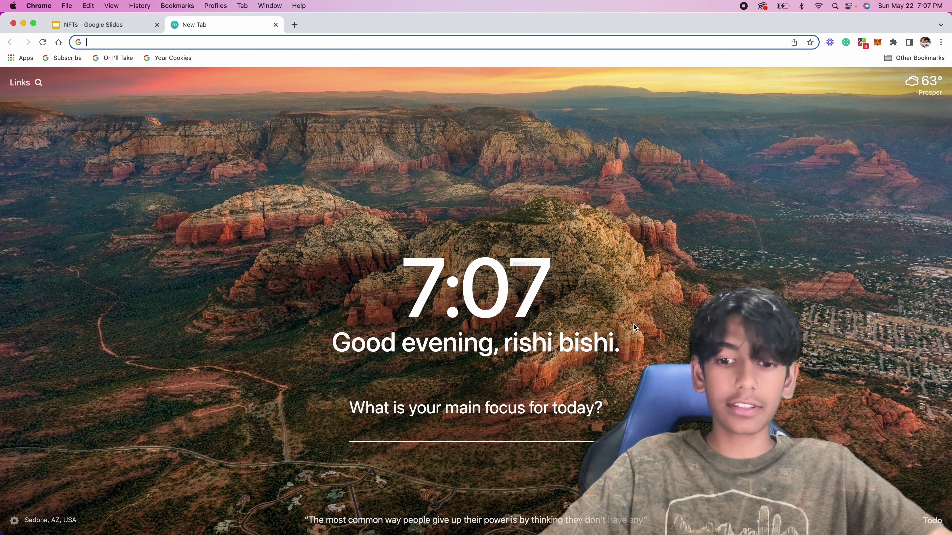
Load opensea.io in the new tab, skim the home page, and go to Explore Collections
text(open)
key(Return)
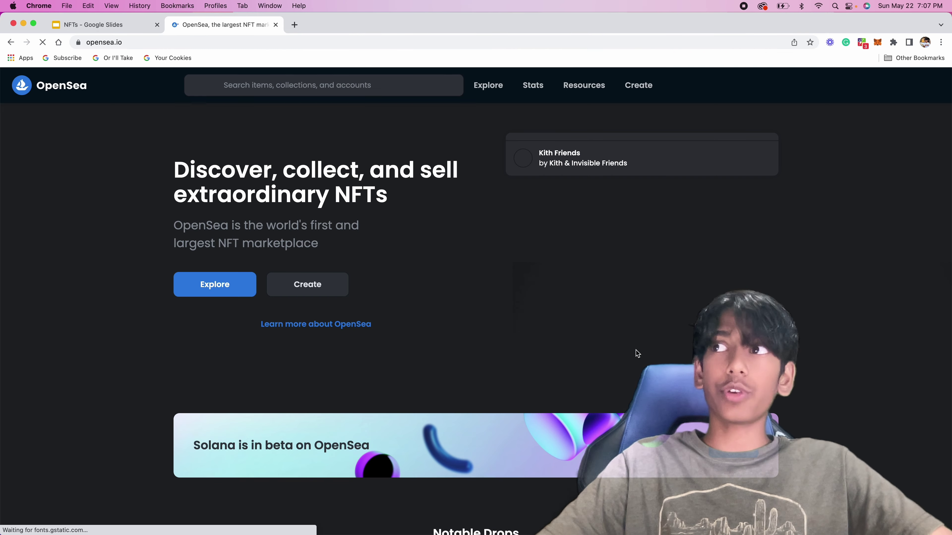
drag(196, 171, 444, 194)
click(444, 194)
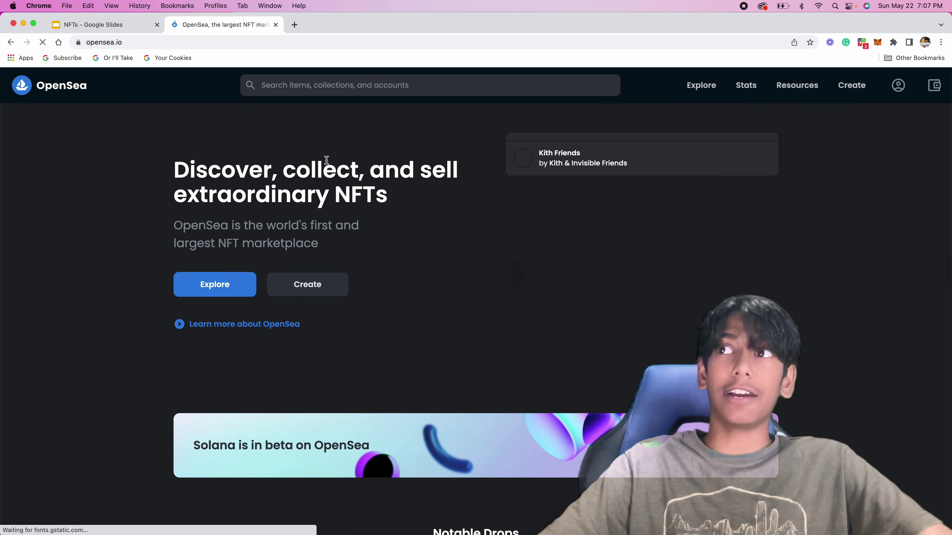
scroll(377, 187, down, 14)
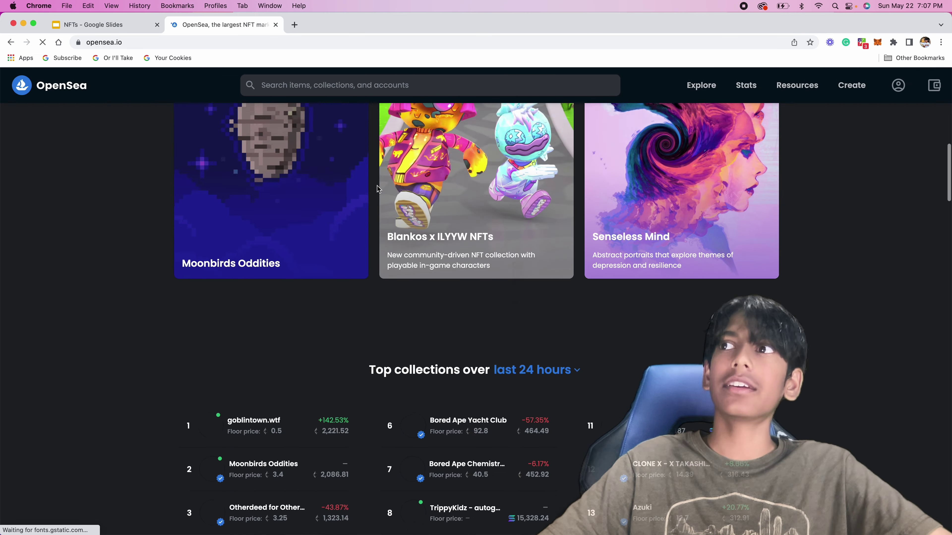
scroll(377, 189, up, 5)
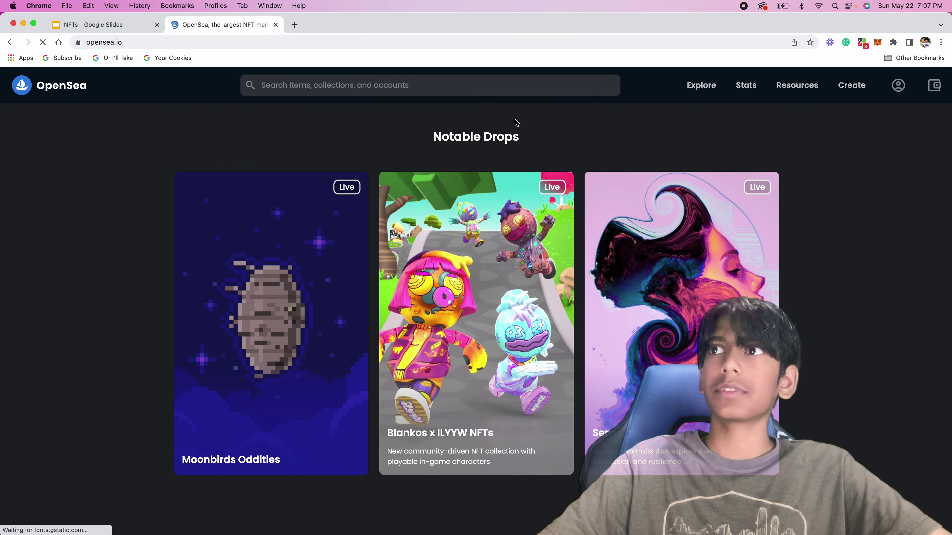
click(701, 85)
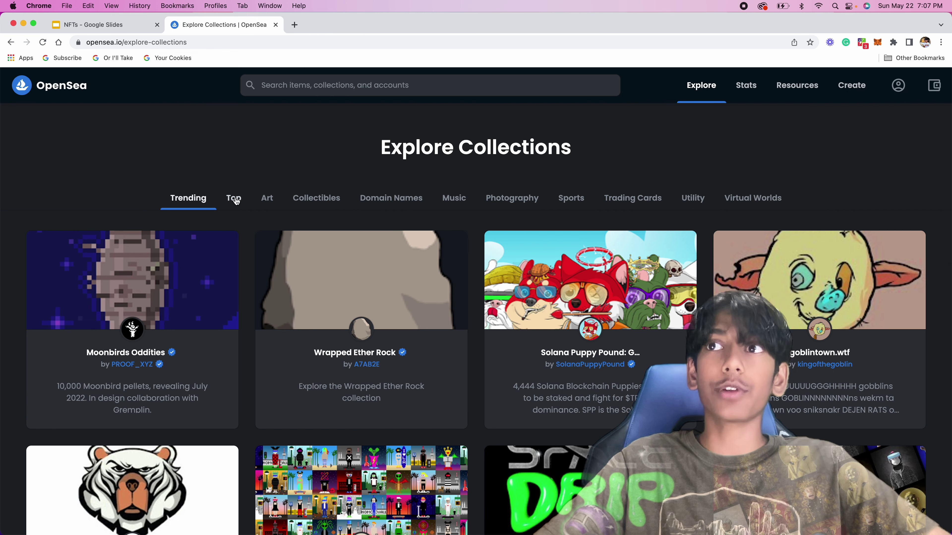
Filter Explore Collections to Music and browse the Snoop Dogg collection before returning
click(461, 207)
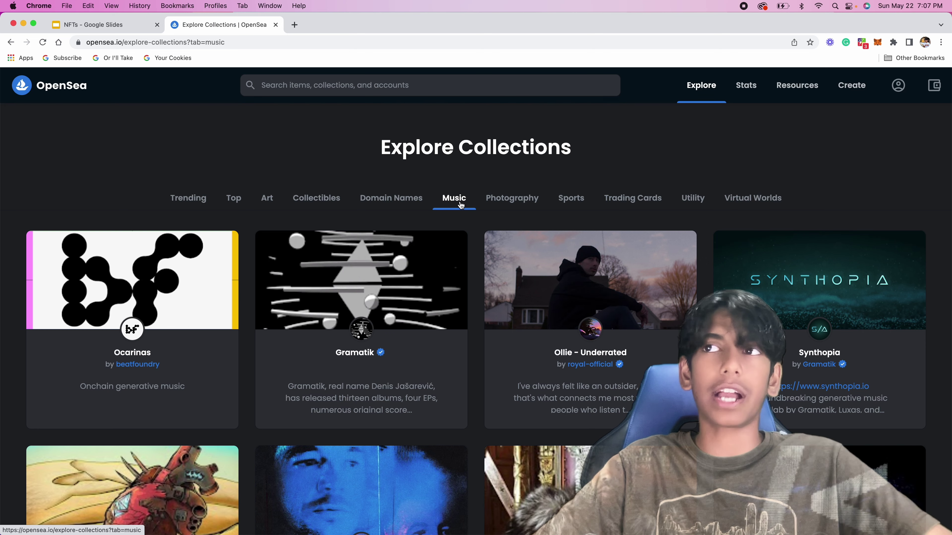
scroll(448, 233, down, 2)
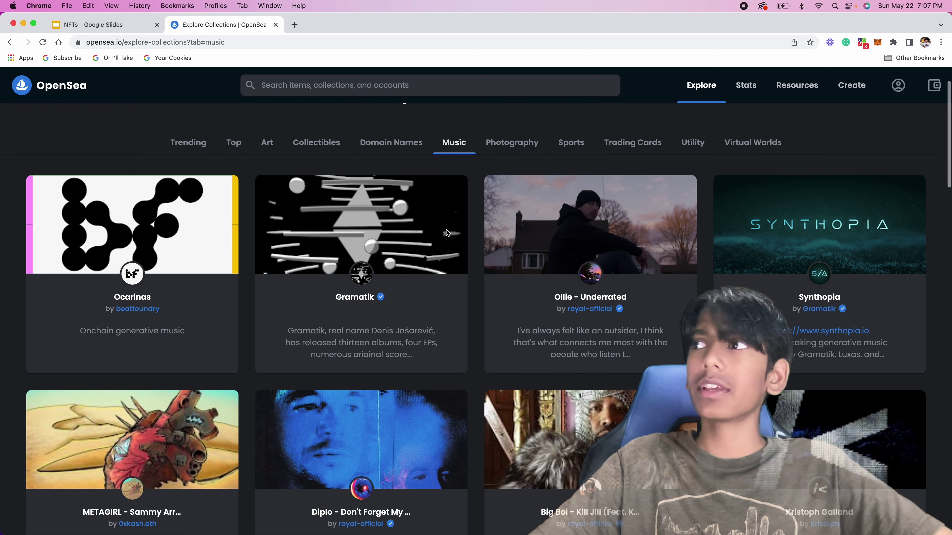
scroll(482, 274, down, 14)
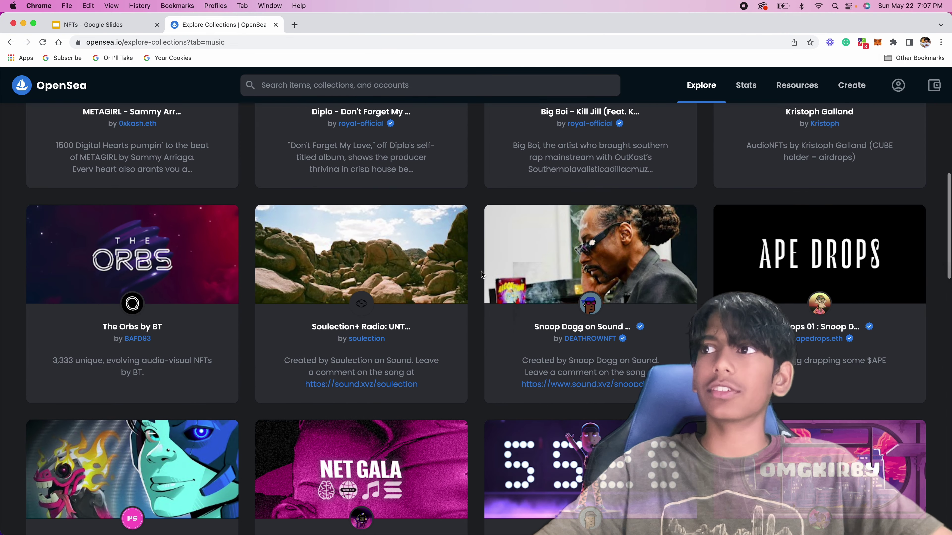
scroll(482, 274, down, 2)
click(562, 256)
scroll(396, 336, down, 5)
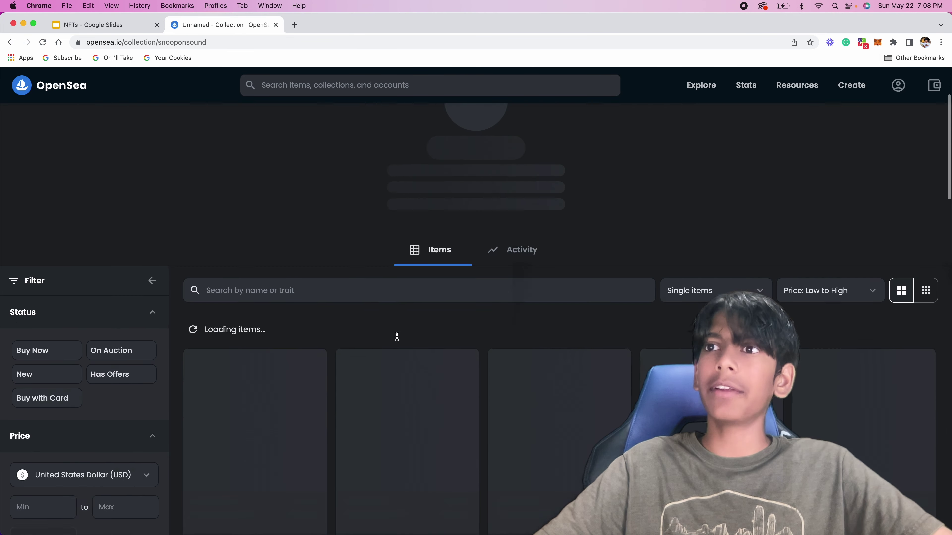
scroll(398, 340, down, 10)
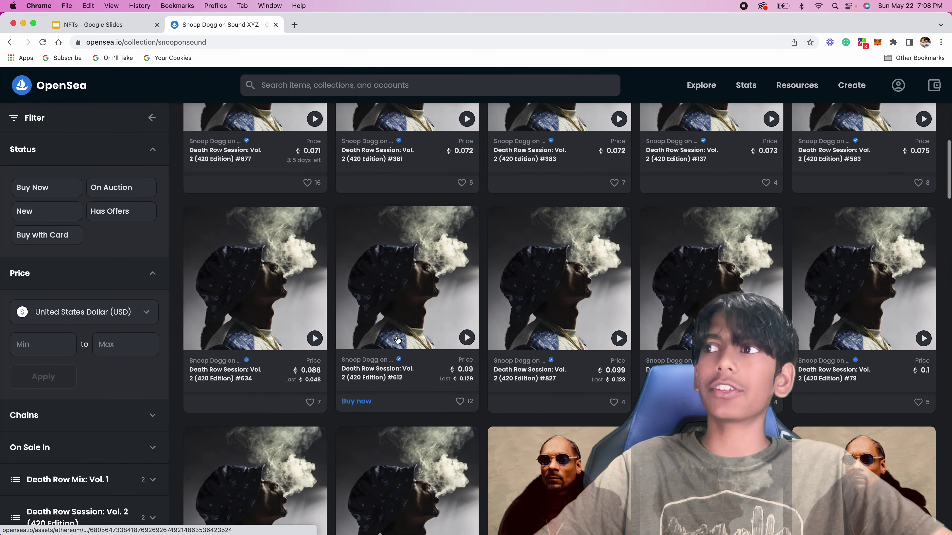
scroll(398, 340, up, 14)
scroll(398, 340, up, 4)
key(super+bracketleft)
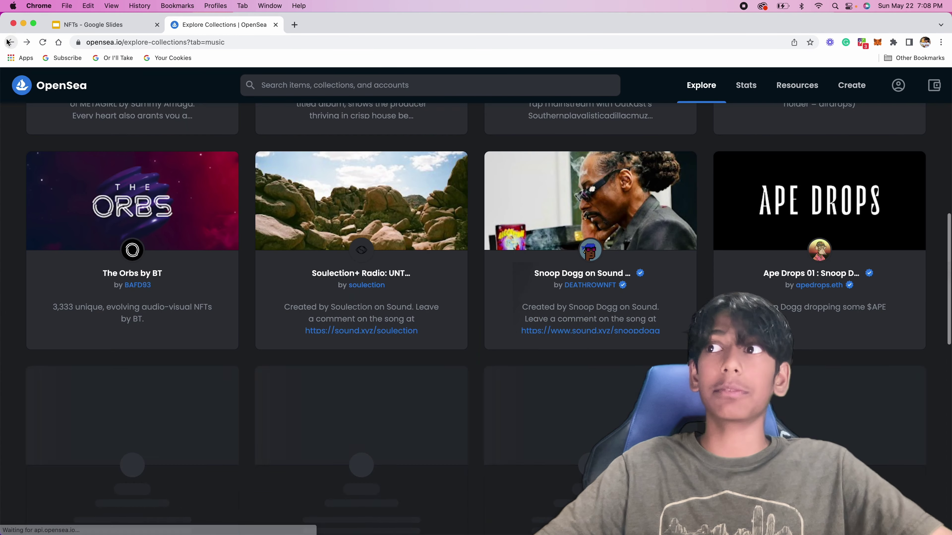
Look through The Duck Song Meme collection, then return to the Music list
scroll(681, 223, down, 8)
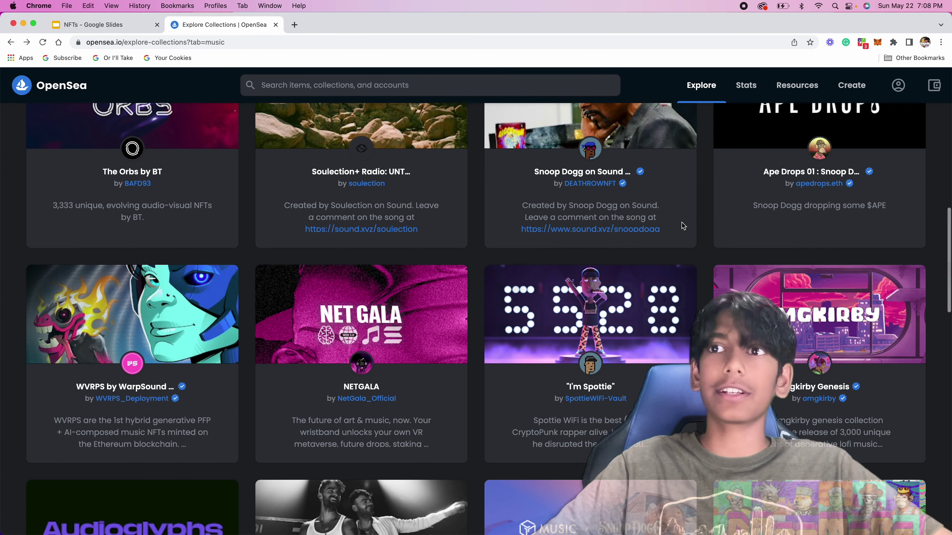
scroll(683, 225, down, 3)
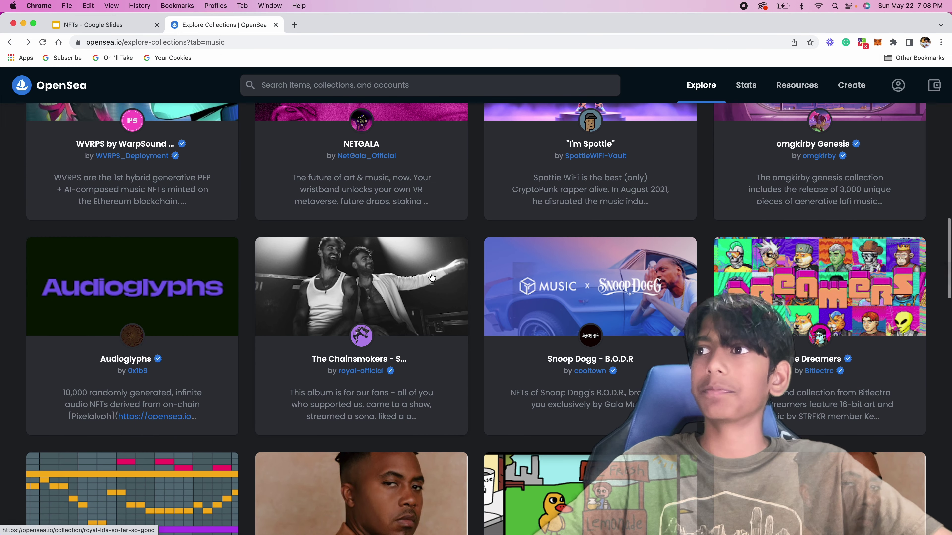
scroll(571, 251, down, 3)
scroll(632, 314, down, 3)
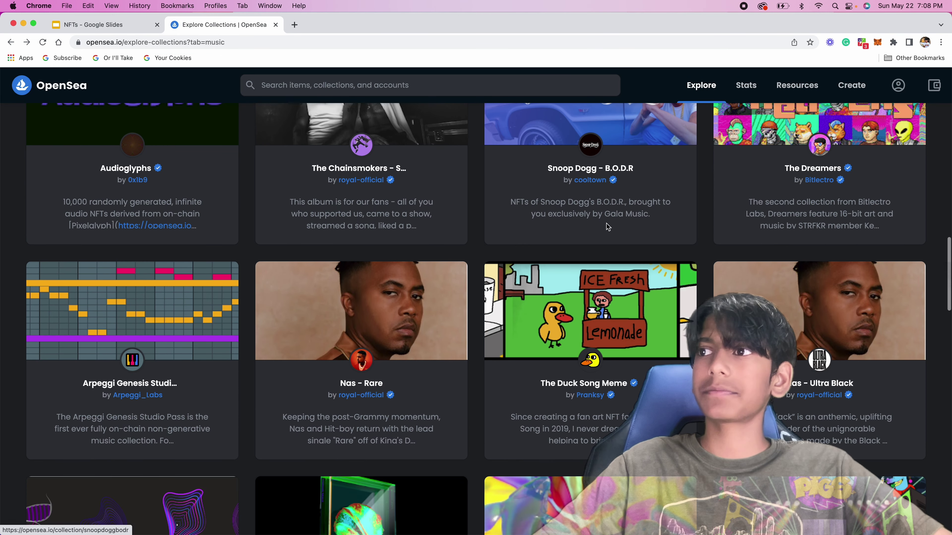
click(632, 314)
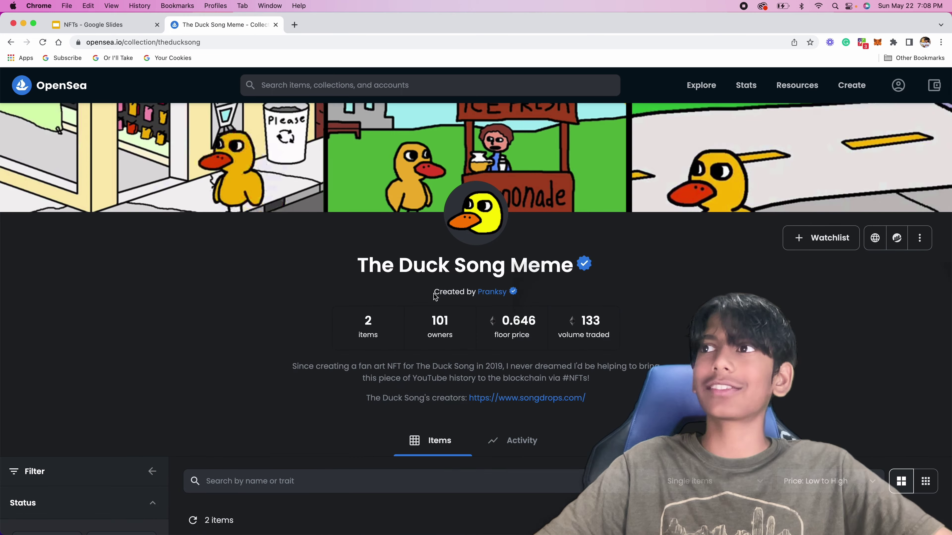
scroll(434, 321, down, 3)
scroll(434, 321, down, 5)
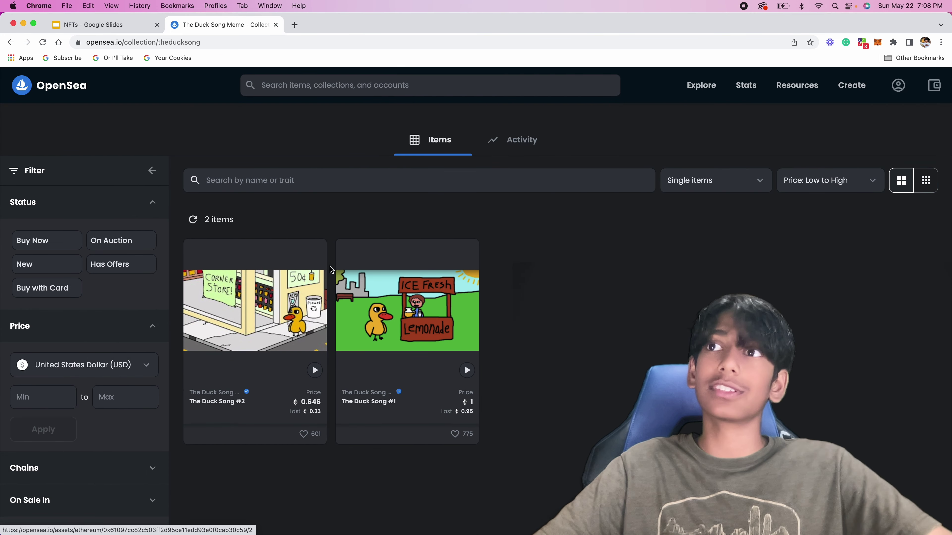
scroll(330, 270, up, 10)
click(11, 42)
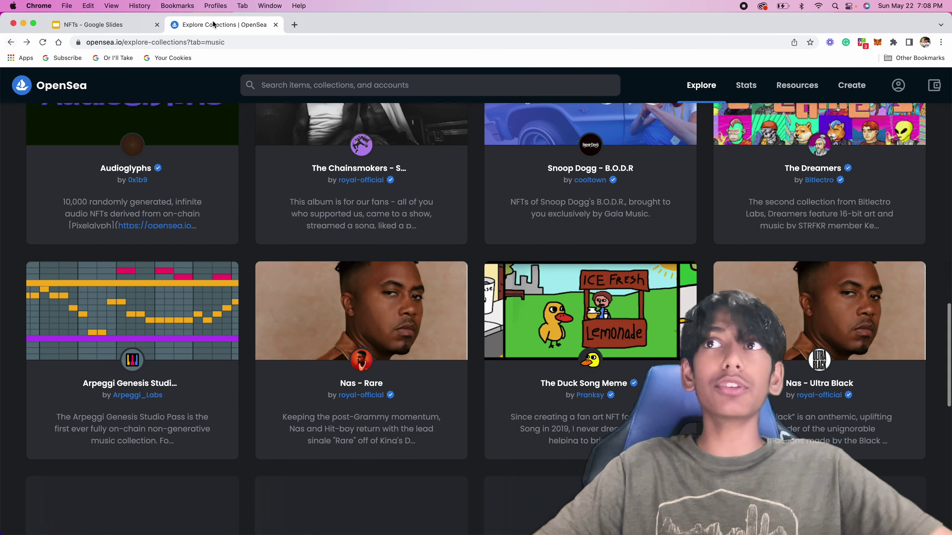
scroll(302, 180, up, 15)
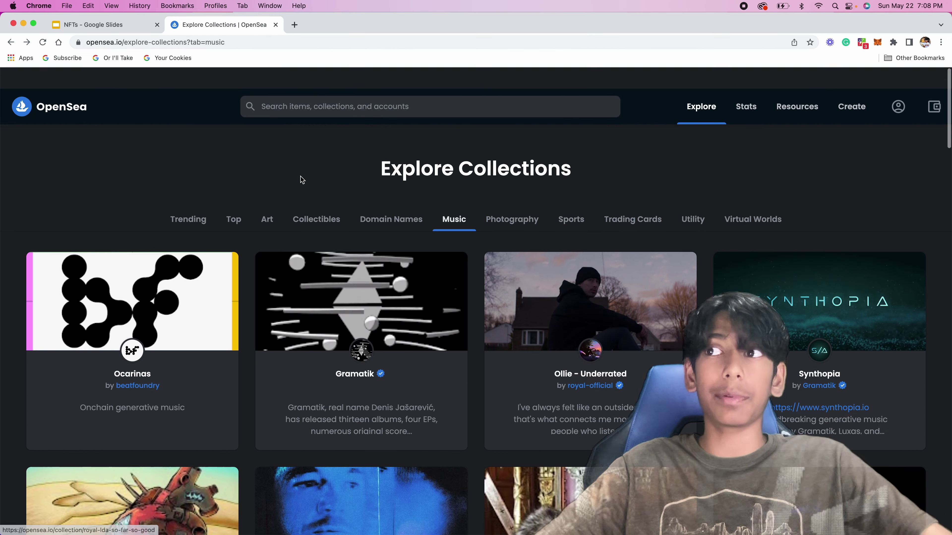
Glance at the NFTs deck twice, ending back on OpenSea's Music collections
click(126, 23)
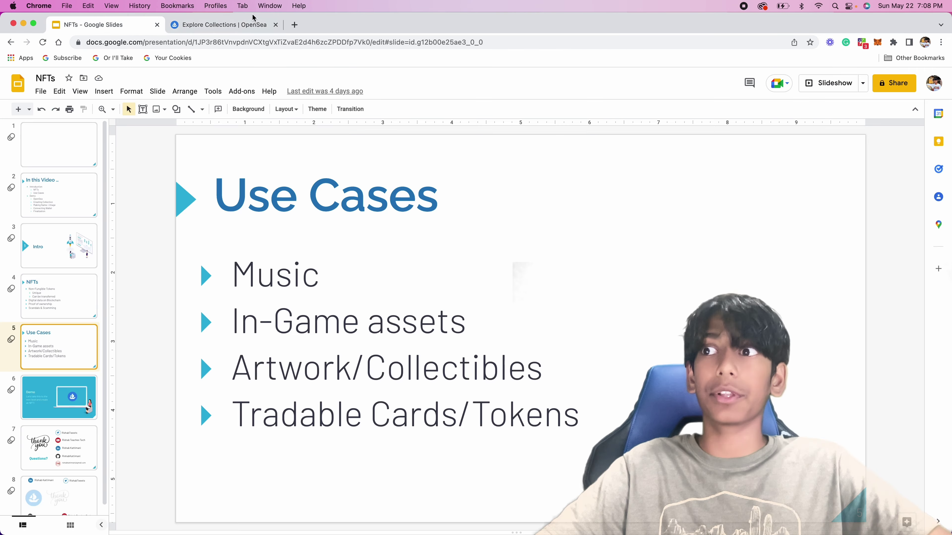
click(215, 30)
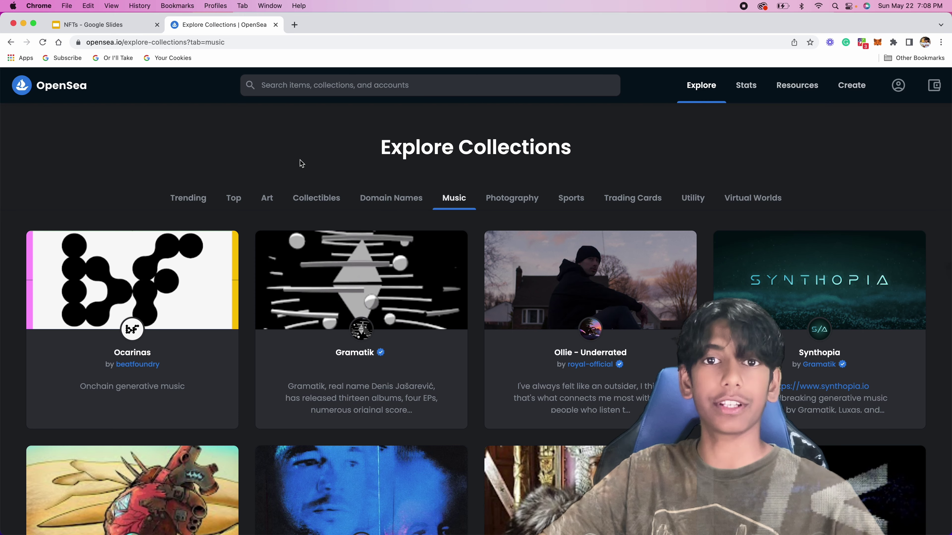
click(95, 25)
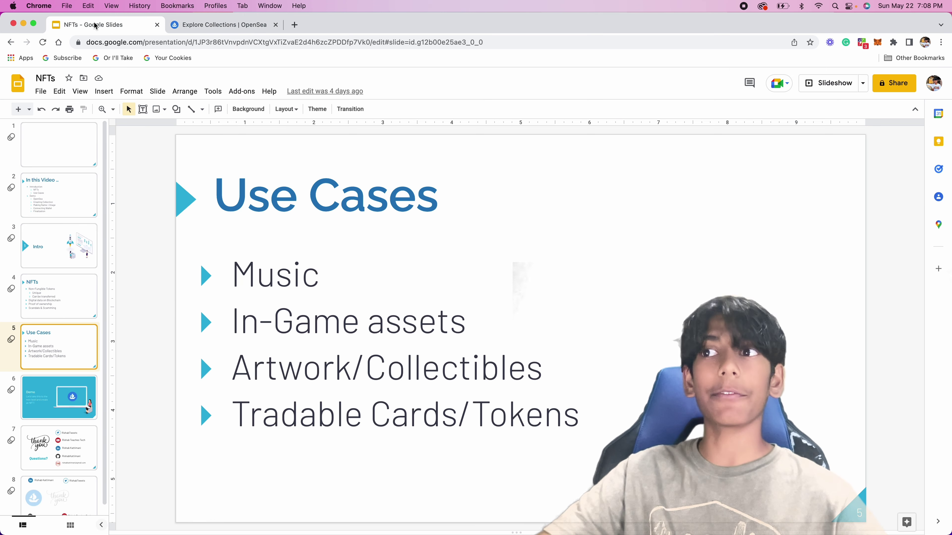
click(209, 25)
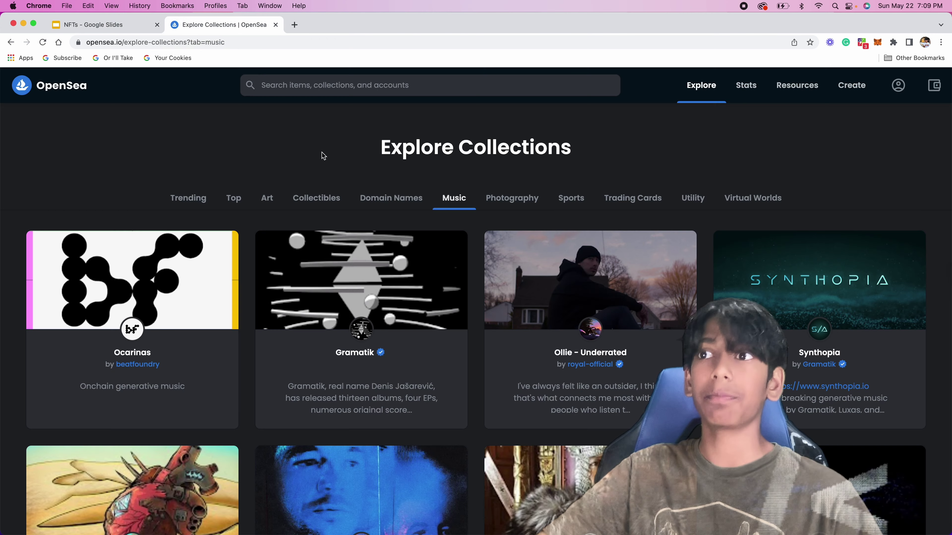
Show the Art category and browse the 3LAND WORLD collection before returning
click(267, 199)
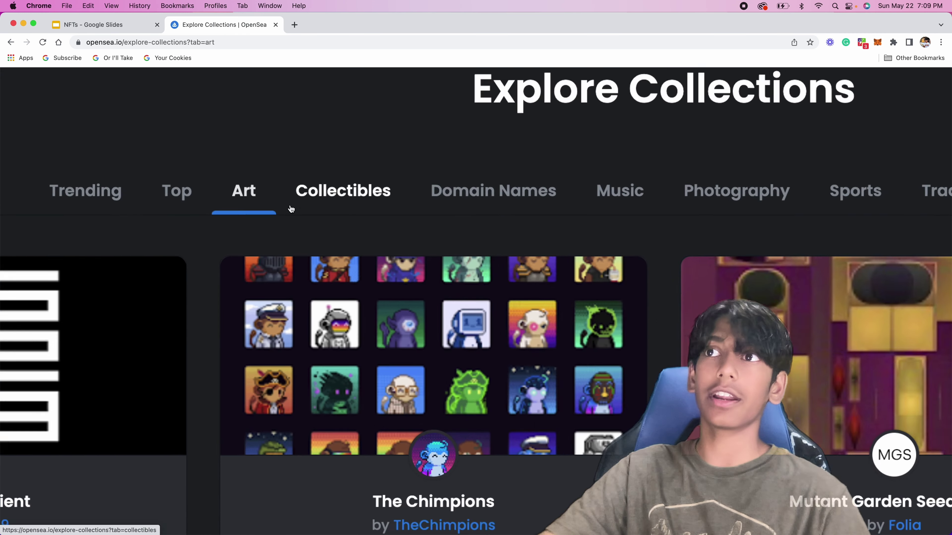
scroll(236, 283, down, 3)
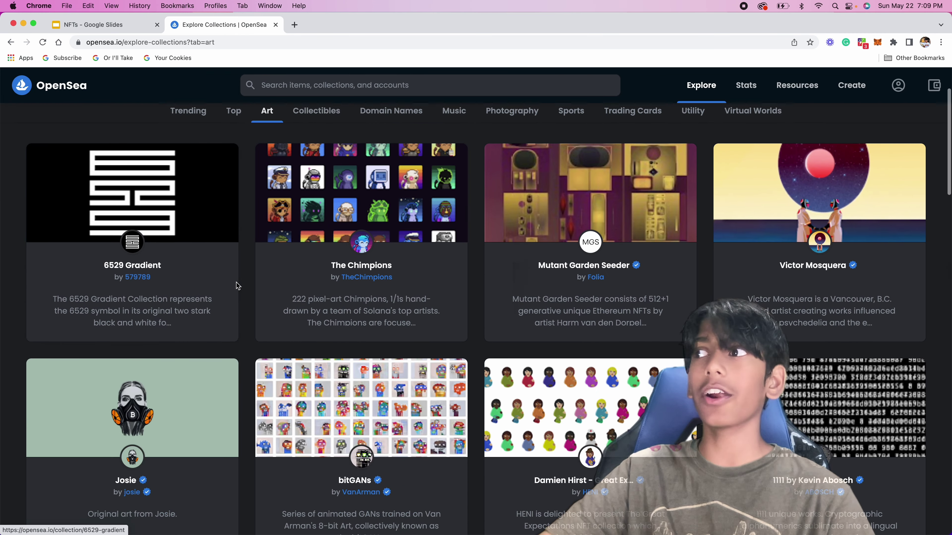
scroll(232, 313, down, 10)
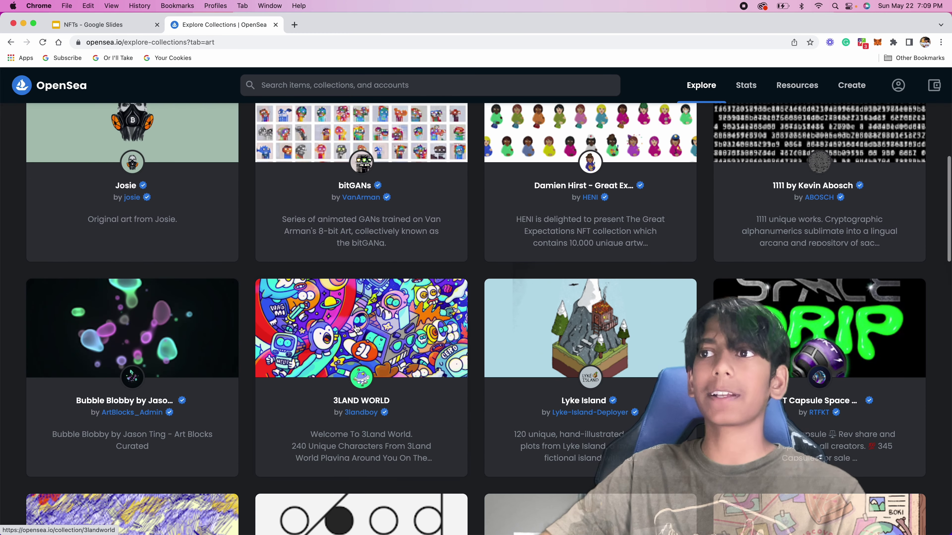
click(356, 329)
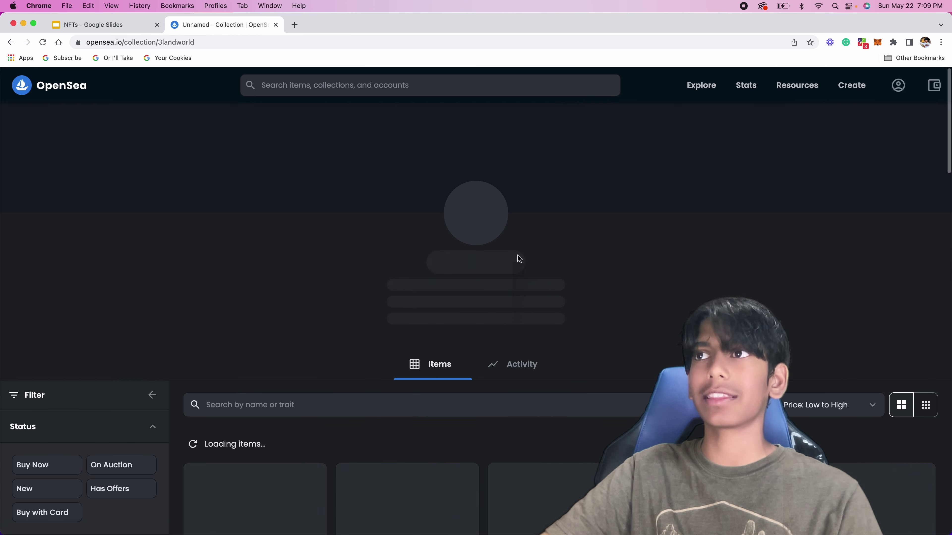
scroll(494, 239, down, 2)
scroll(494, 239, down, 4)
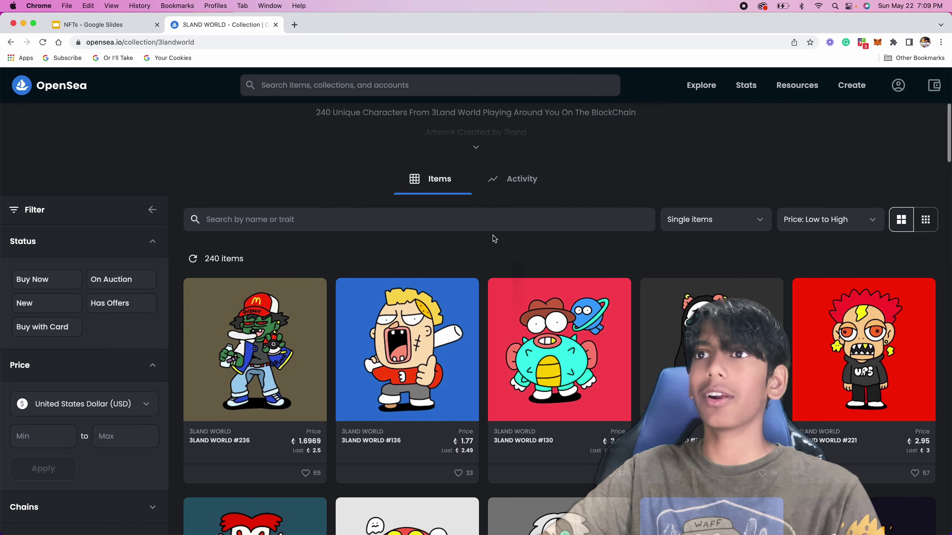
scroll(494, 188, down, 2)
scroll(494, 188, down, 3)
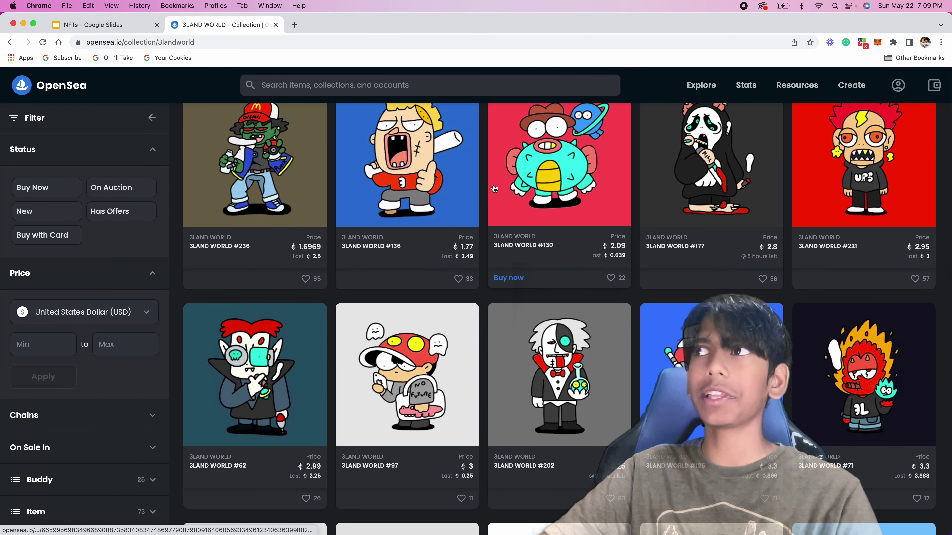
scroll(494, 188, up, 10)
click(11, 43)
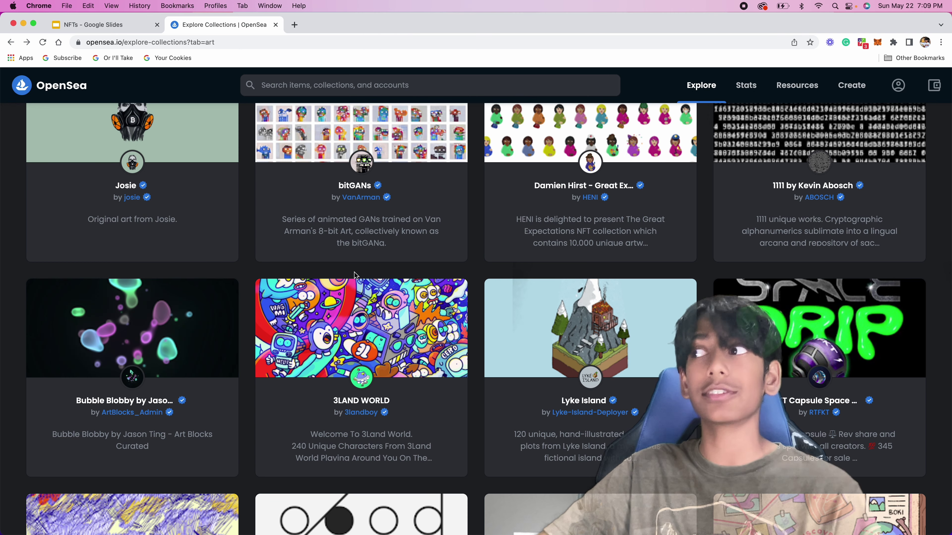
scroll(355, 275, up, 10)
Browse the Collectibles category, then bring the NFTs slide deck back to the front
click(298, 199)
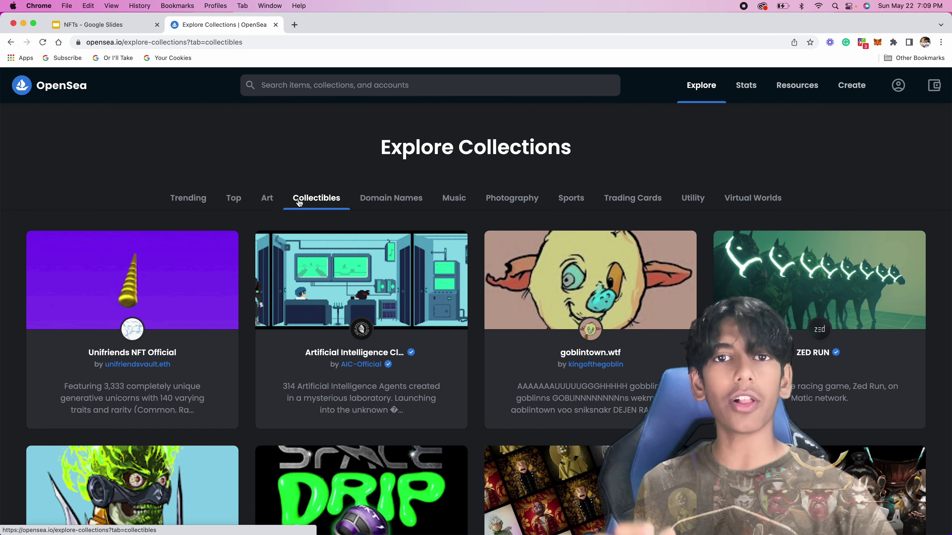
scroll(354, 248, down, 1)
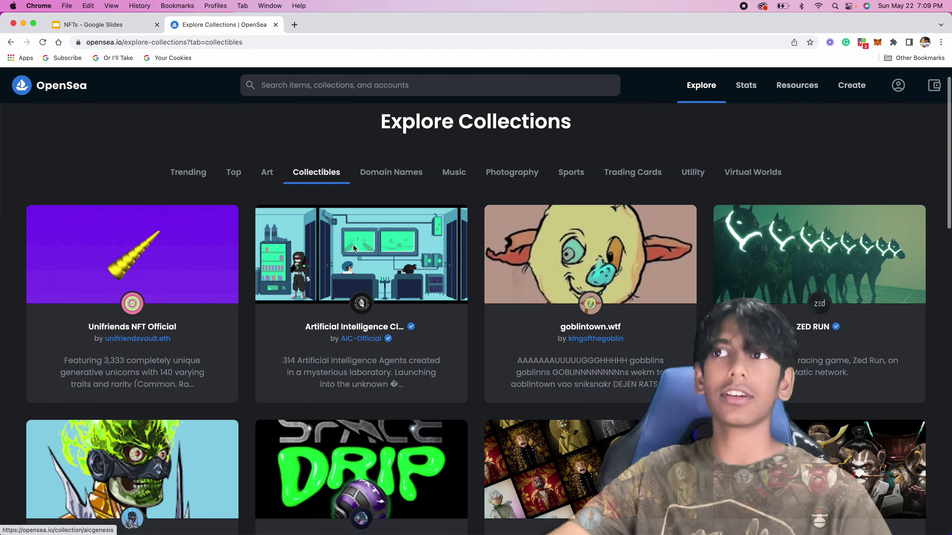
scroll(354, 248, down, 3)
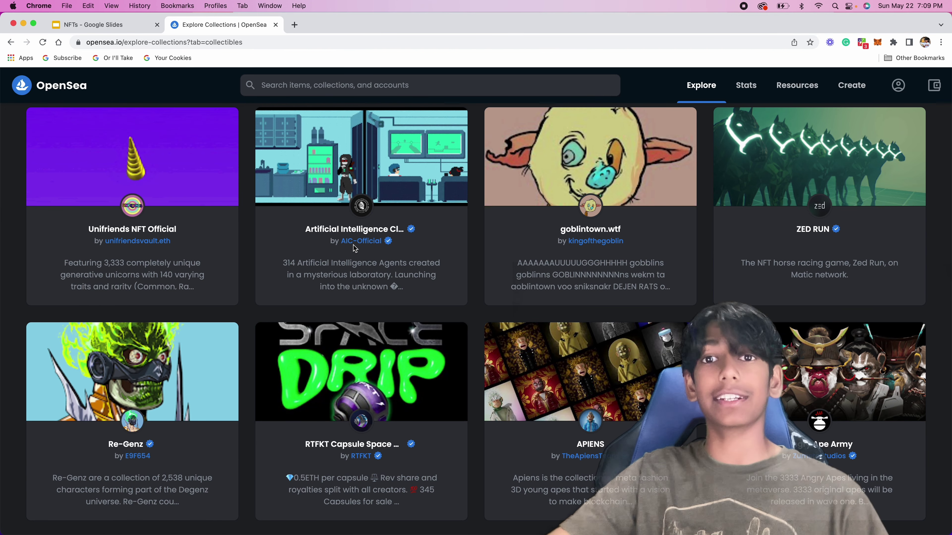
scroll(355, 248, up, 4)
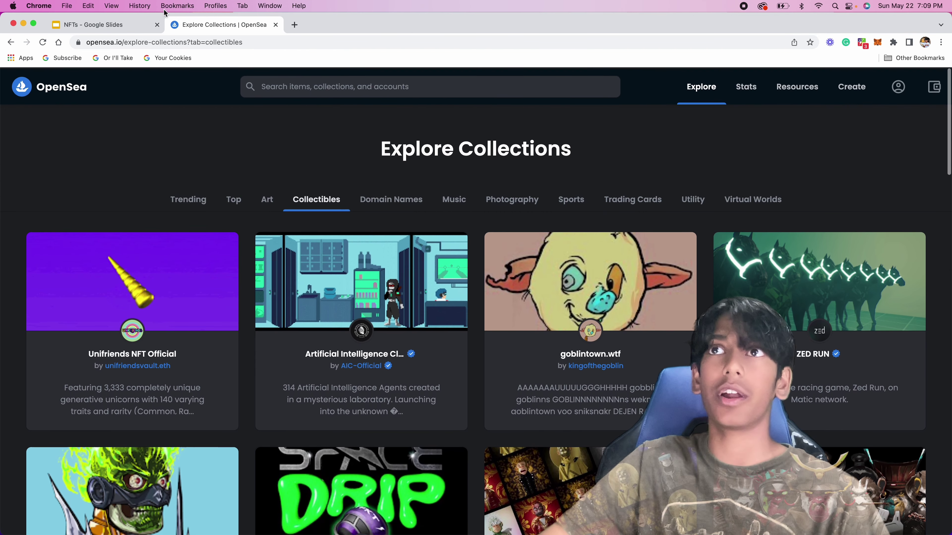
click(94, 26)
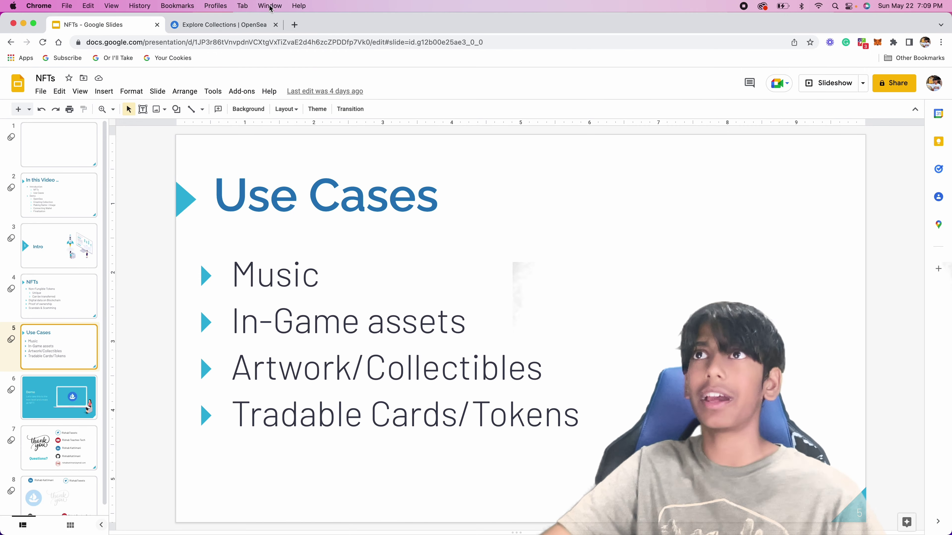
Present the NFTs deck full screen up to the Demo slide, then exit the slideshow
click(810, 85)
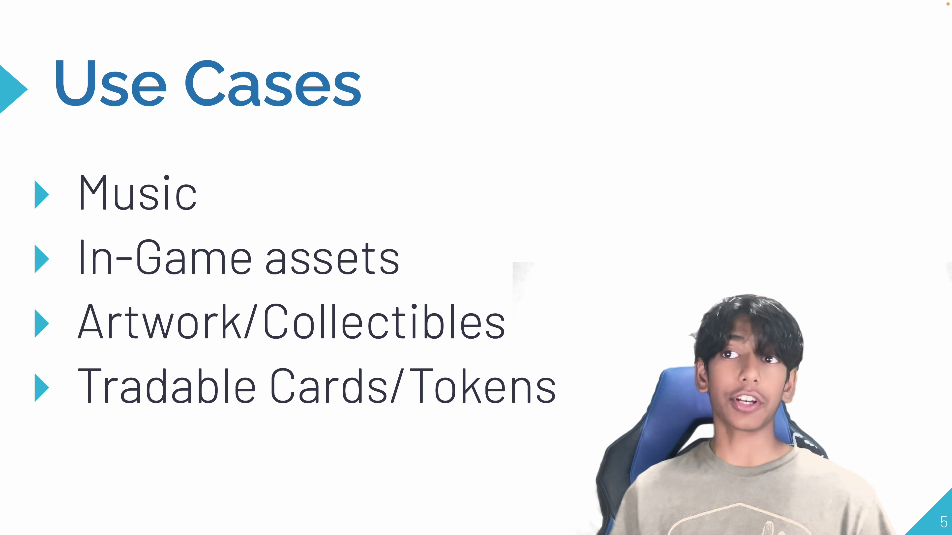
key(Right)
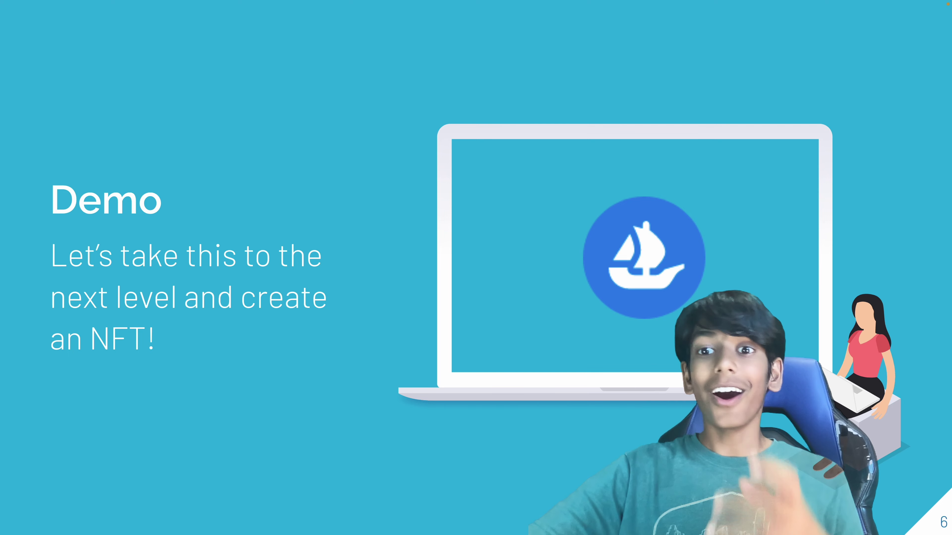
key(Escape)
In a new tab, load opensea.io and open the Create New Item page
key(super+t)
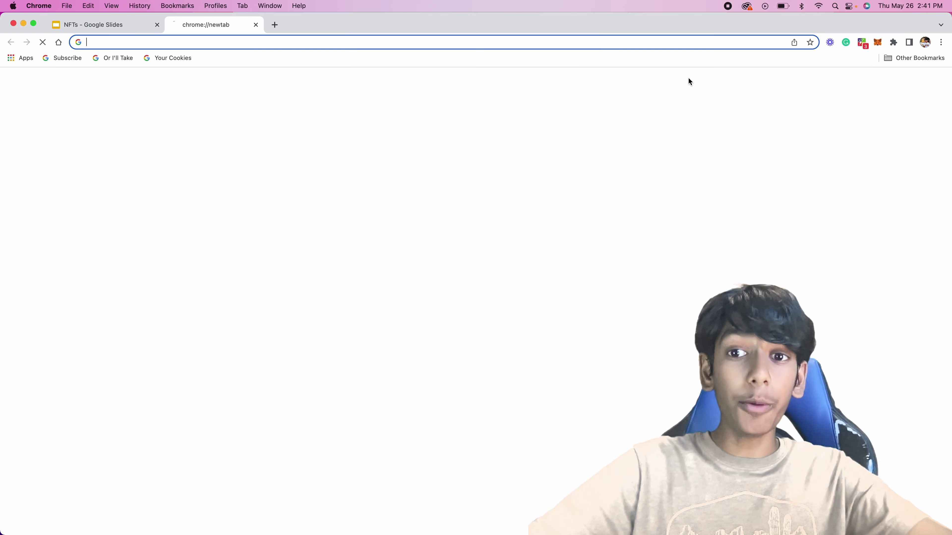
text(opensea.io)
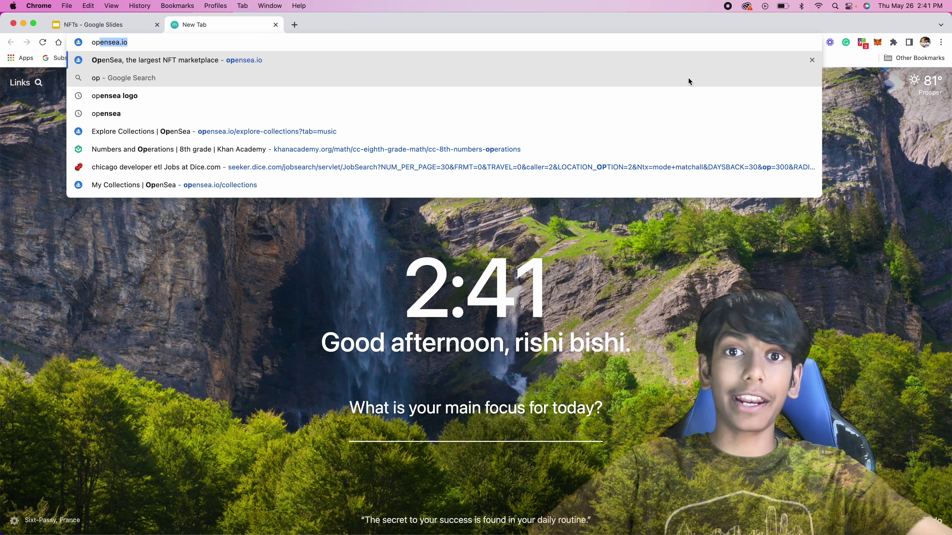
key(Return)
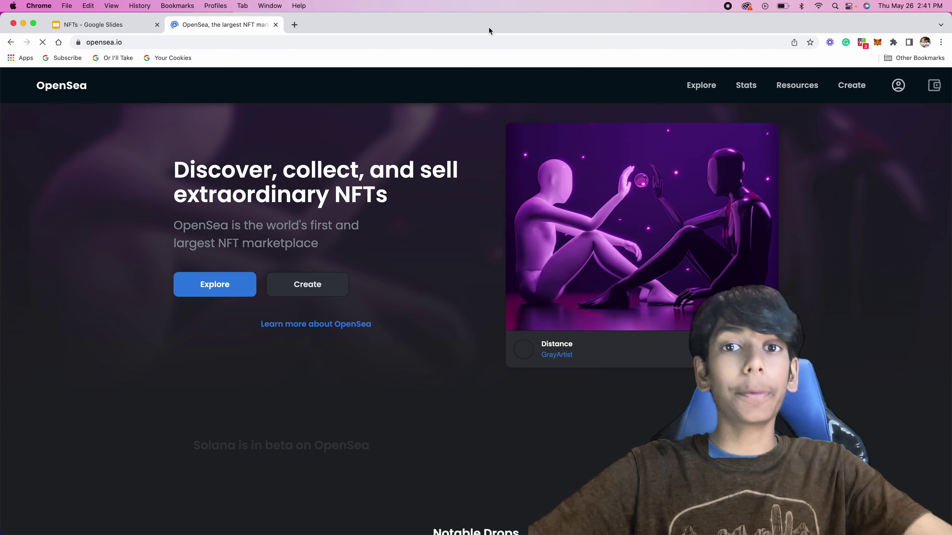
scroll(540, 300, down, 10)
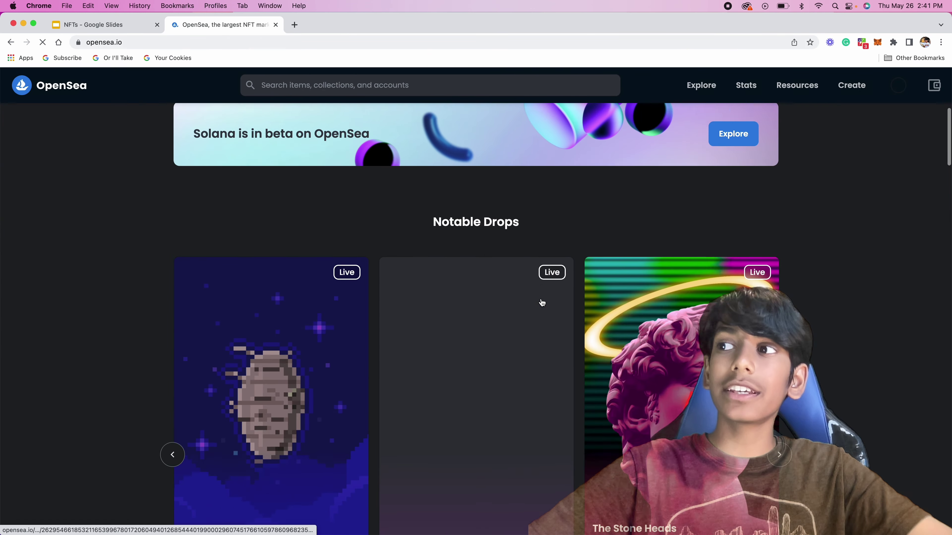
scroll(542, 302, down, 5)
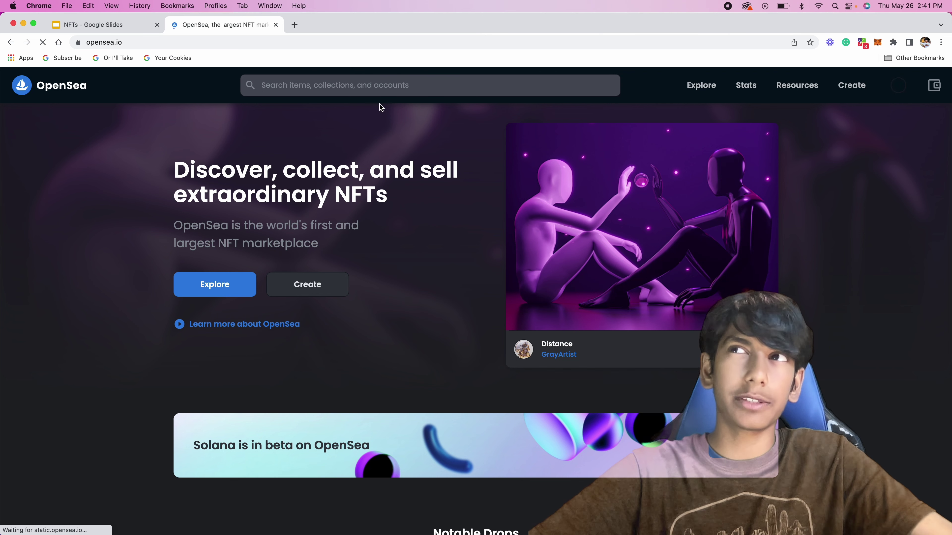
text(nft)
key(BackSpace)
key(BackSpace)
key(BackSpace)
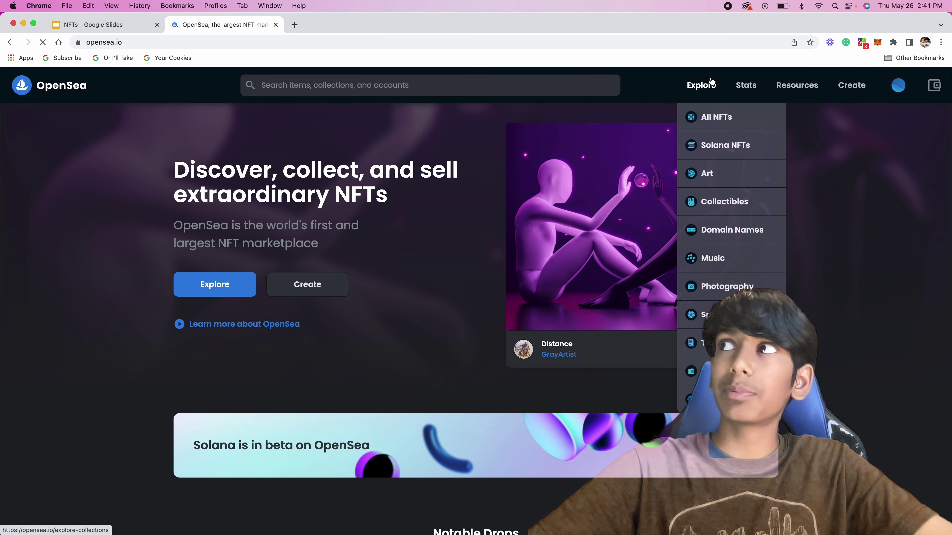
mouse_move(787, 79)
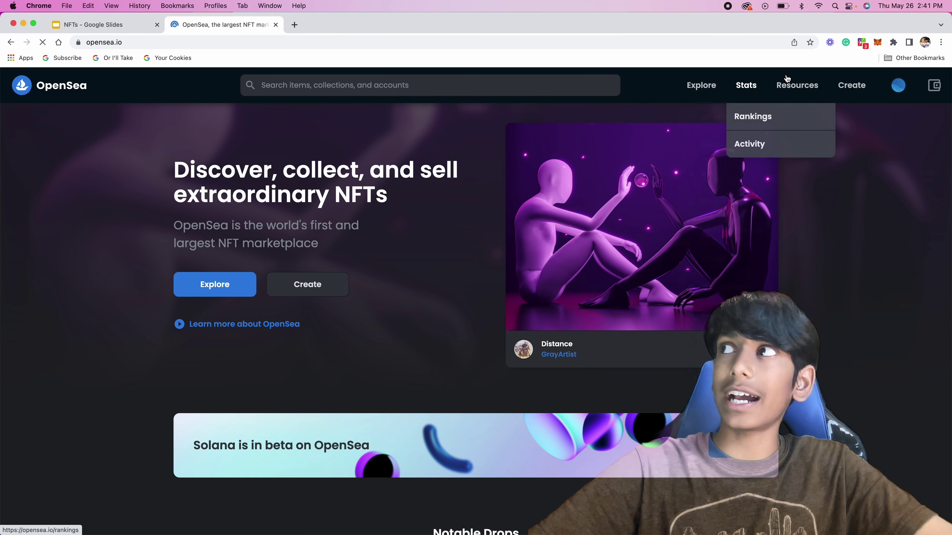
click(860, 88)
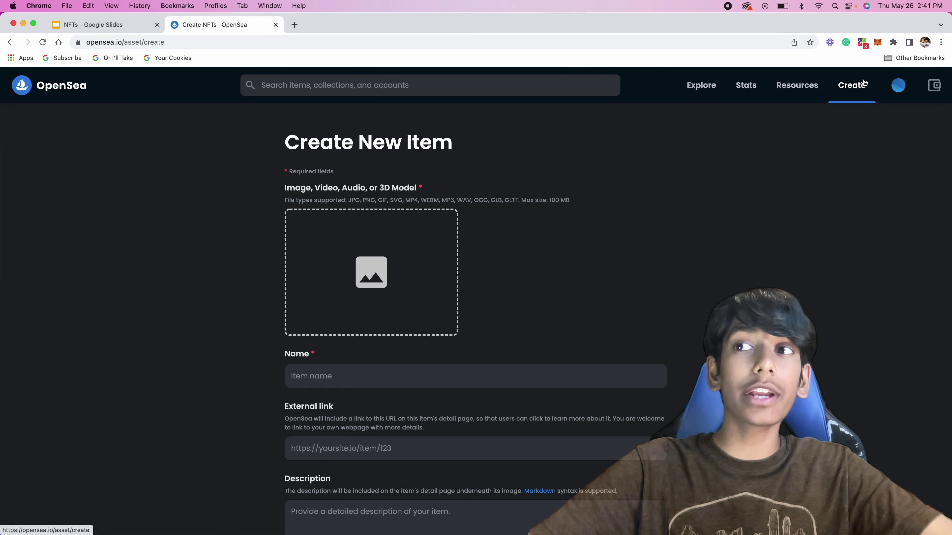
mouse_move(894, 92)
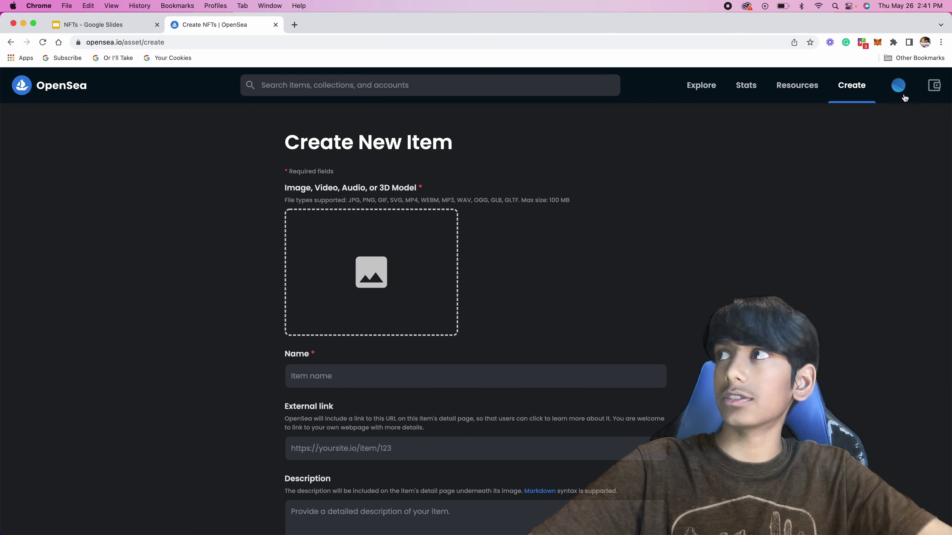
Log out of OpenSea from the profile menu, reaching the Connect your wallet page
click(843, 256)
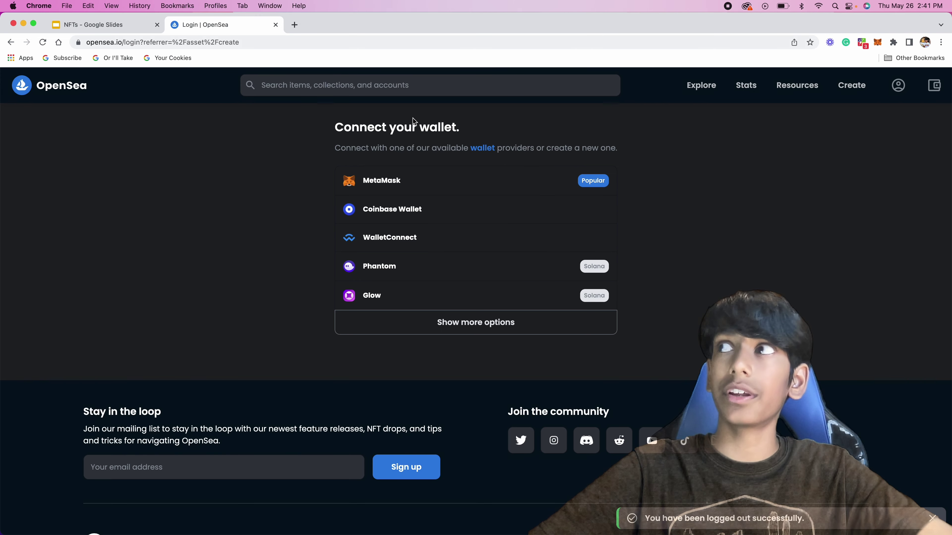
drag(372, 144, 416, 148)
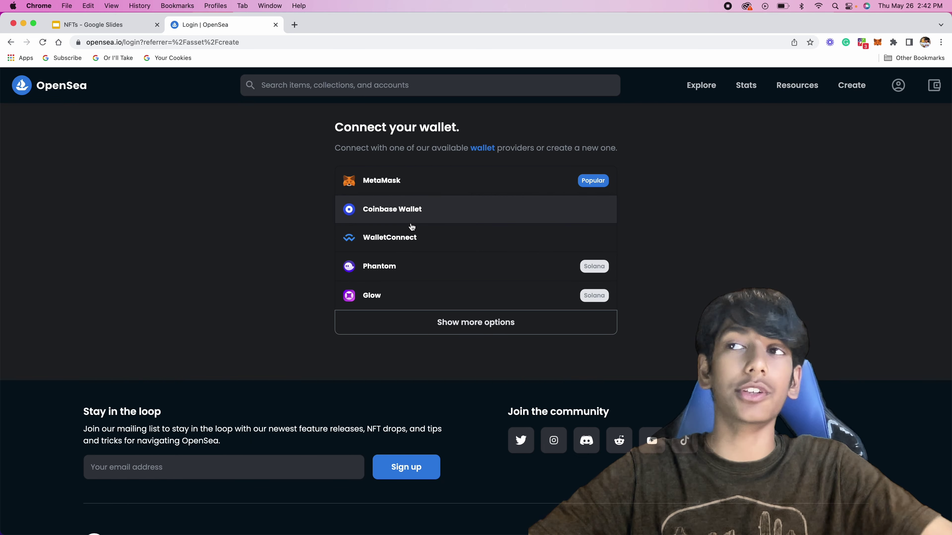
Log in to OpenSea with MetaMask by signing its login signature request
click(373, 182)
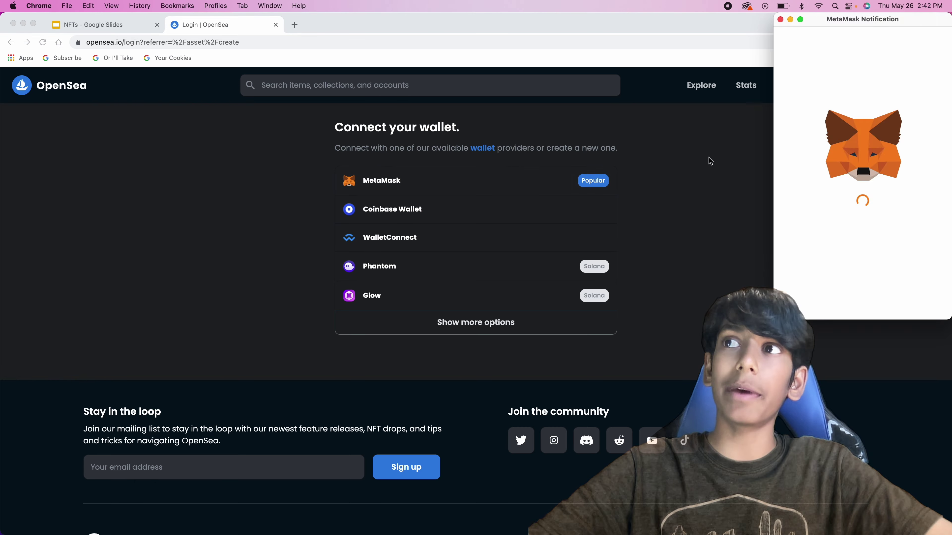
drag(850, 23, 180, 100)
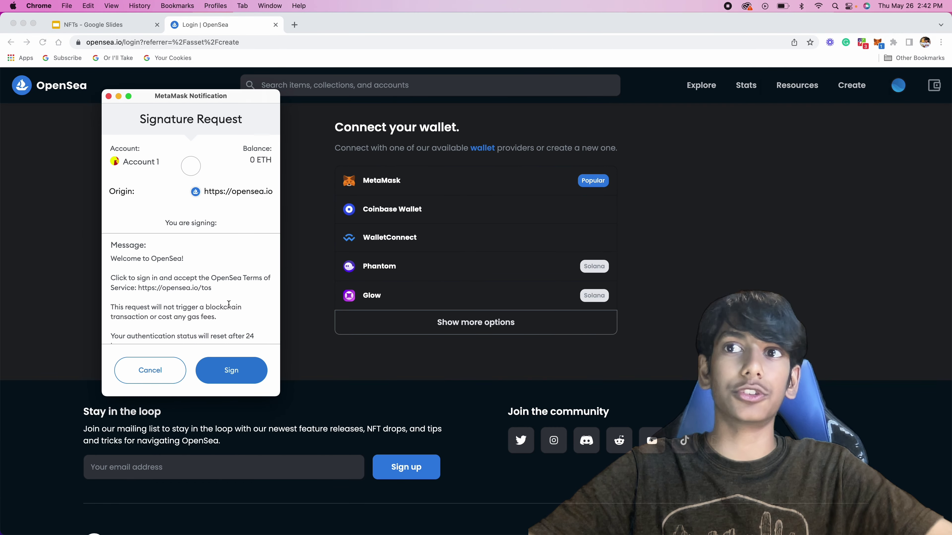
scroll(229, 304, down, 5)
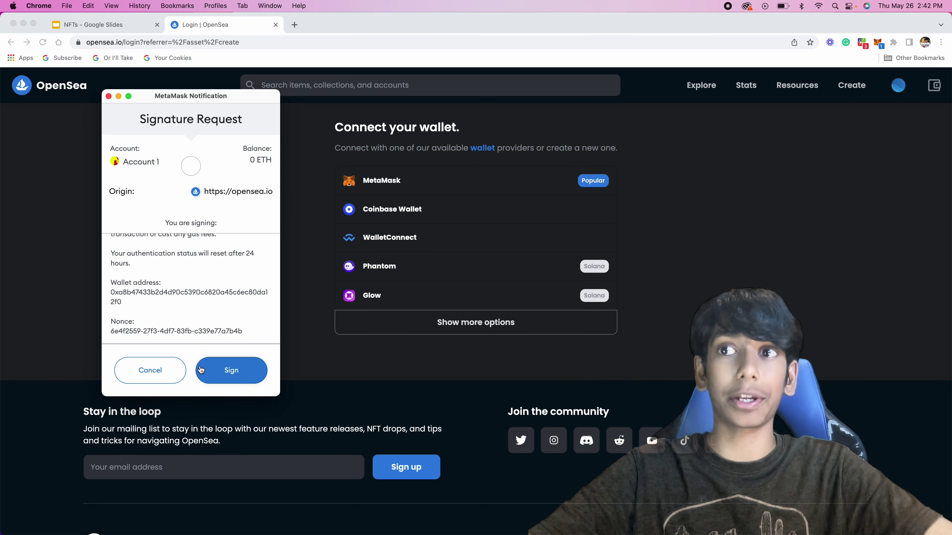
click(230, 375)
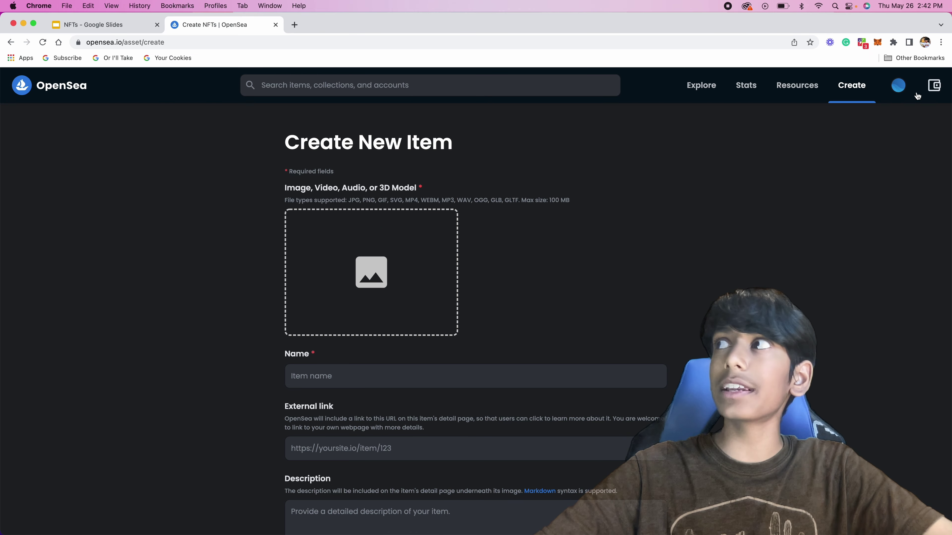
Check the account profile, then return via the homepage to the Create New Item page
click(898, 86)
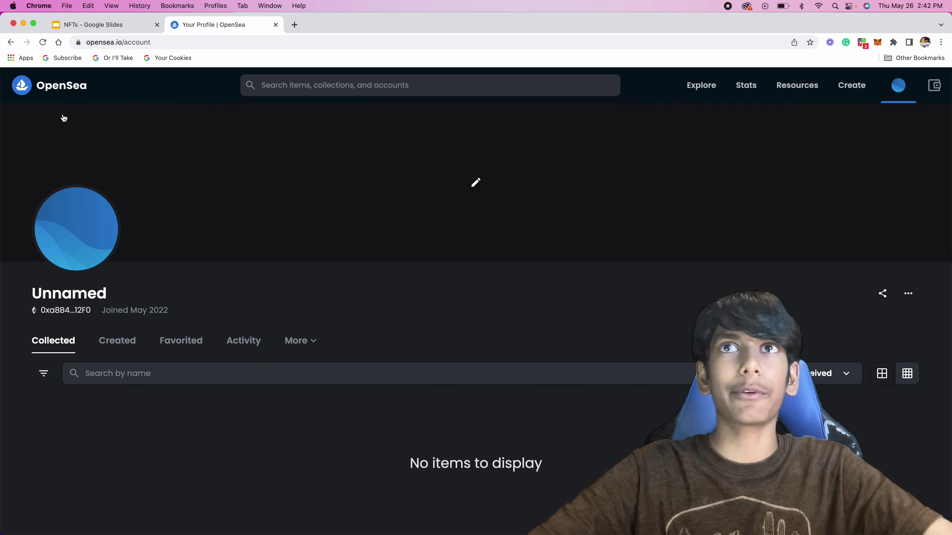
click(70, 89)
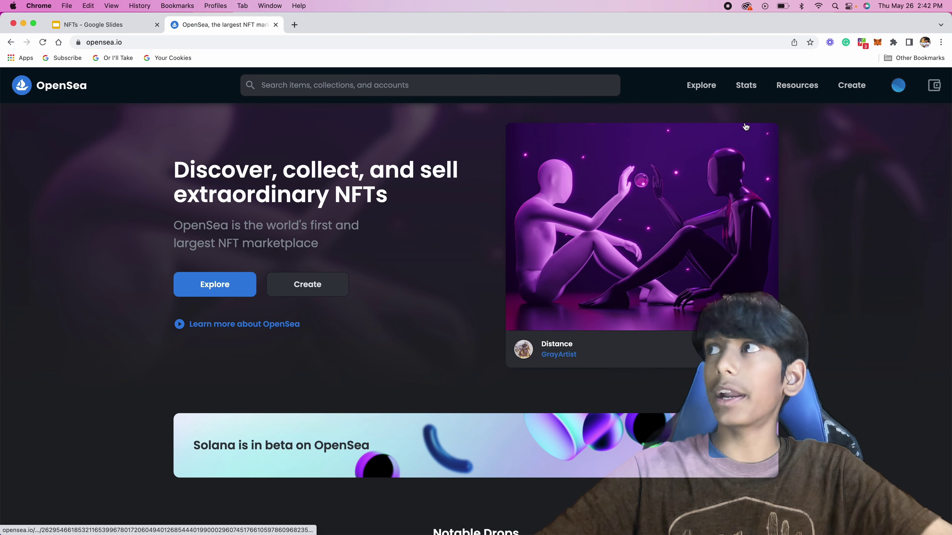
click(852, 86)
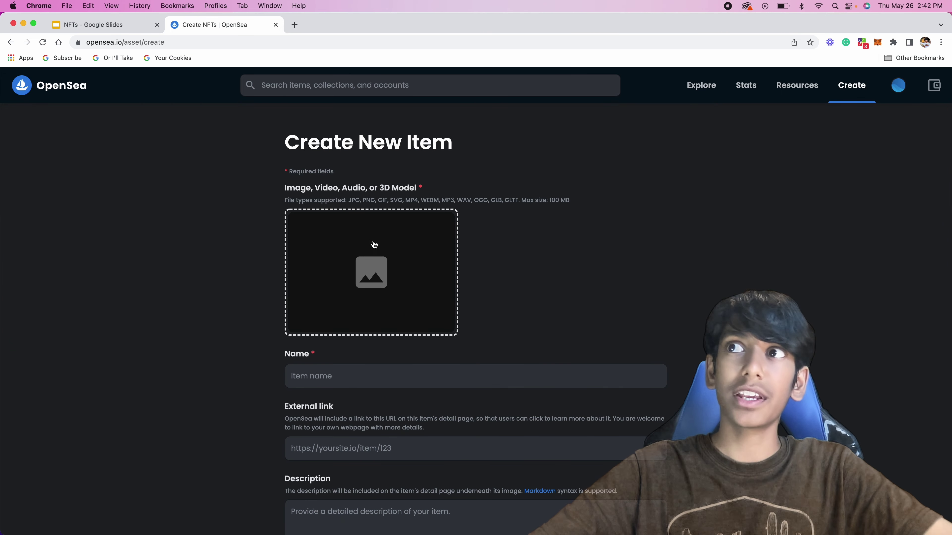
drag(290, 133, 569, 165)
click(276, 164)
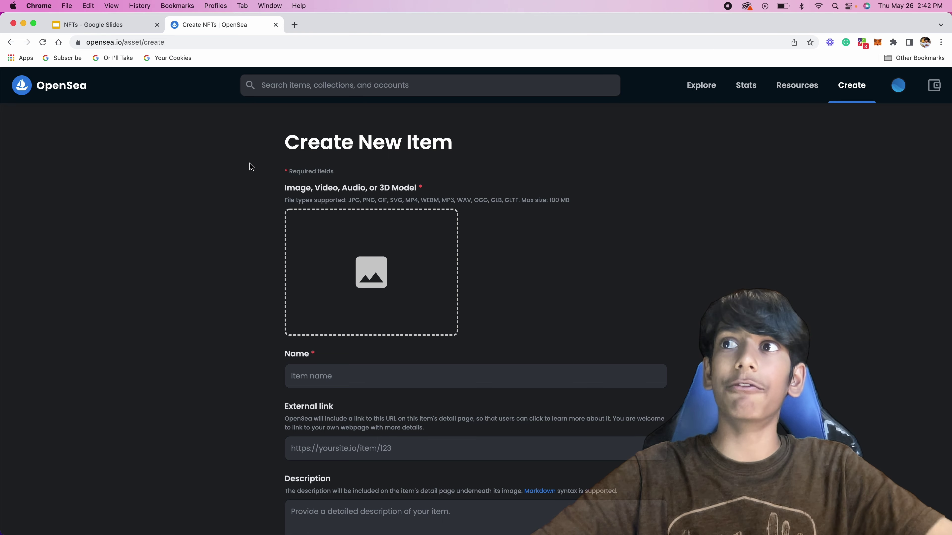
drag(296, 173, 494, 199)
click(494, 198)
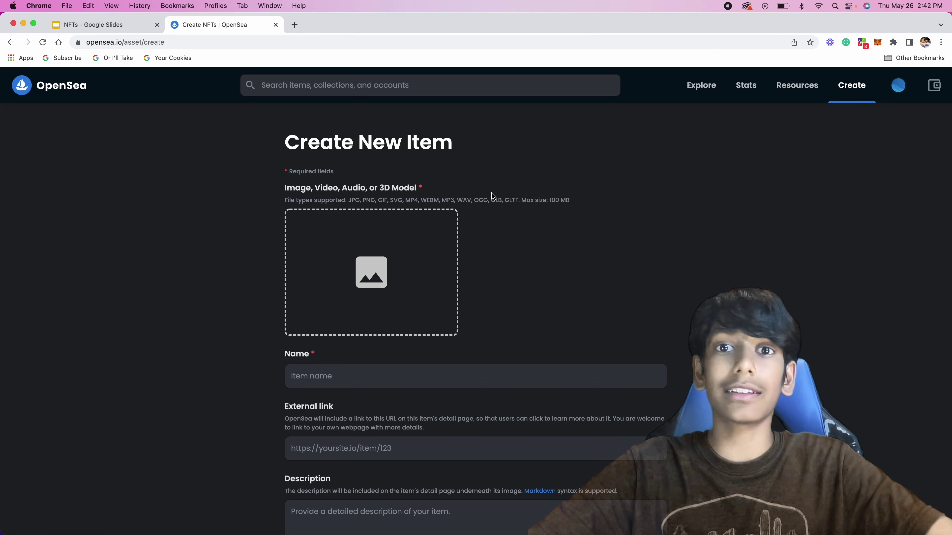
Upload NFT-Picture from the Videos > NFTs folder as the new item's image
click(388, 256)
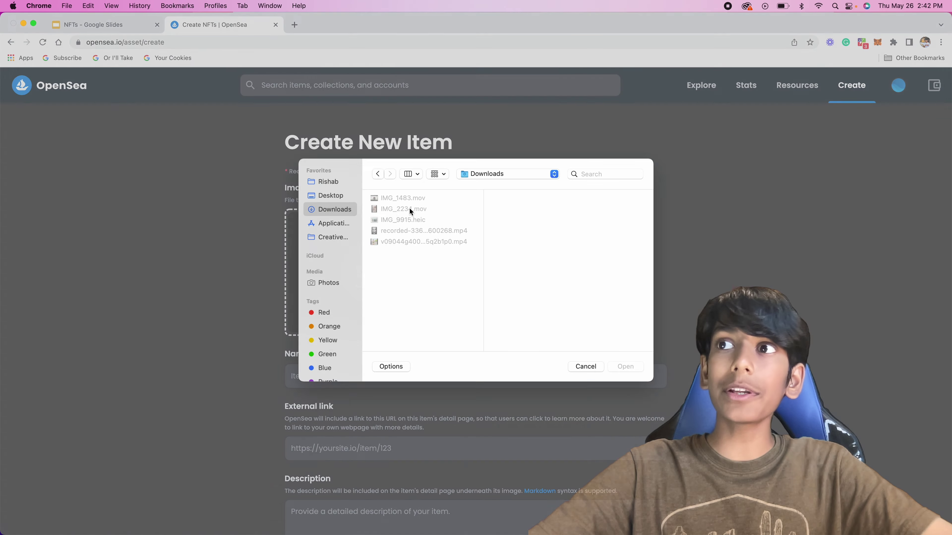
click(308, 186)
click(411, 258)
click(518, 204)
click(518, 213)
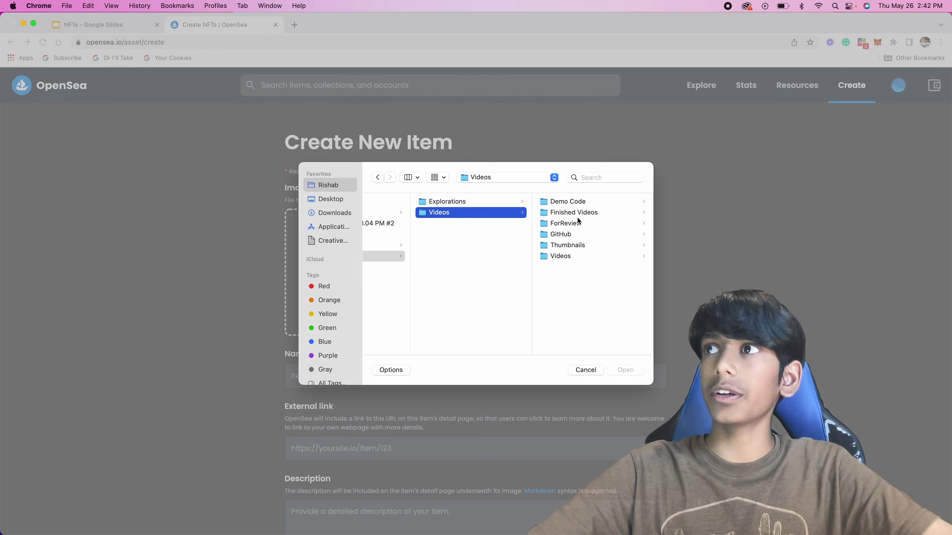
click(571, 202)
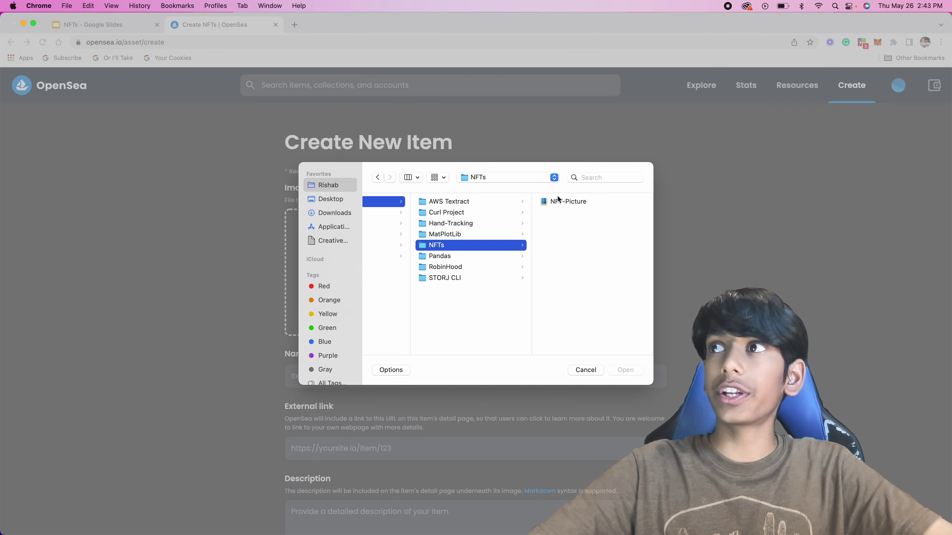
click(558, 201)
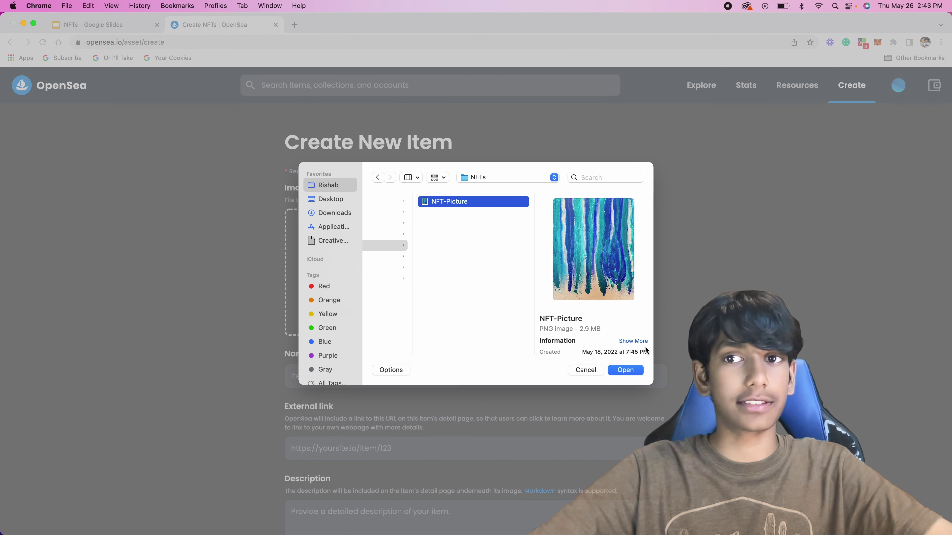
click(626, 371)
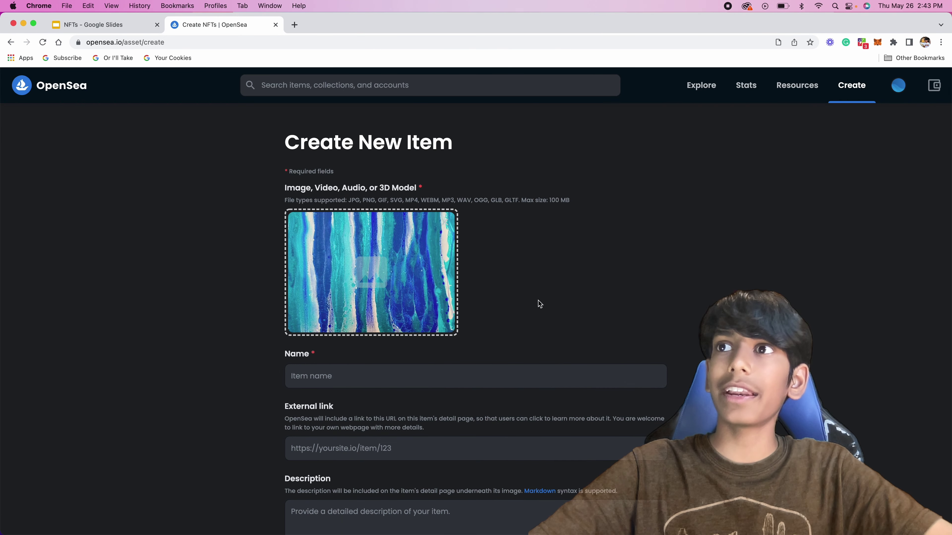
Enter 'Blue Ocean Painting #1' as the item's name and leave the external link empty
scroll(623, 228, down, 5)
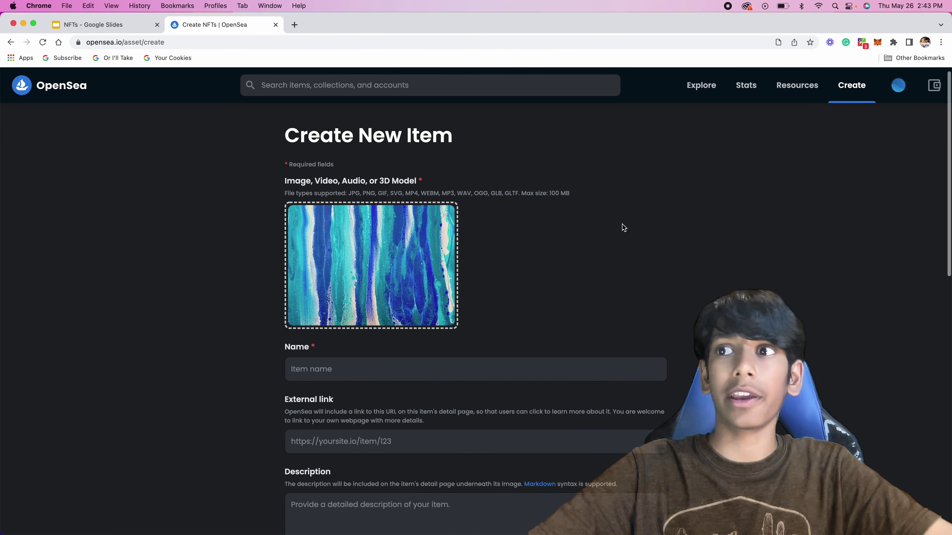
click(315, 215)
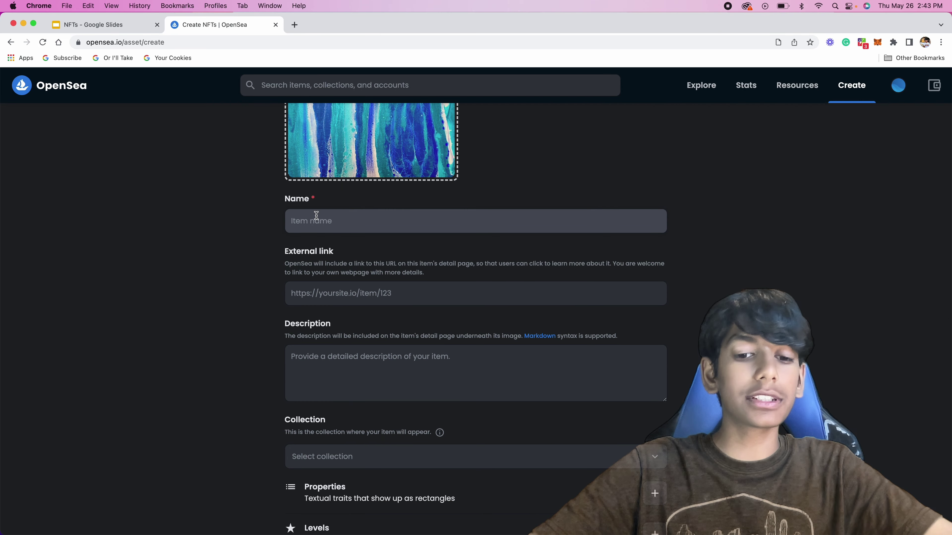
text(B)
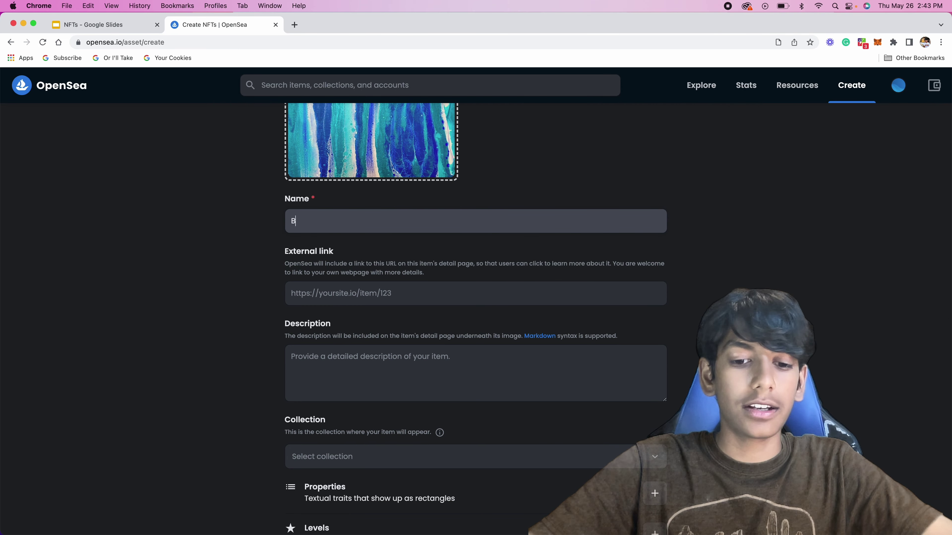
text(lue )
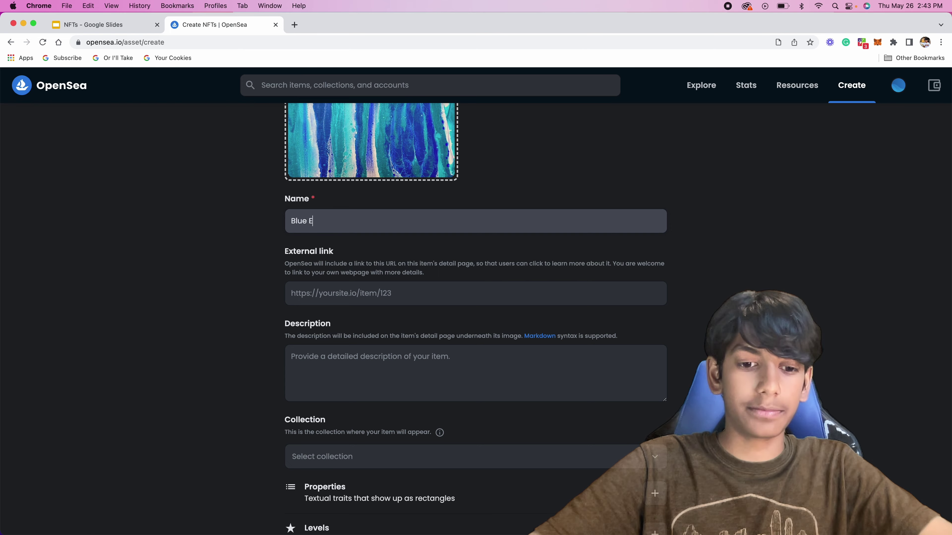
text(Ocean Painting #1)
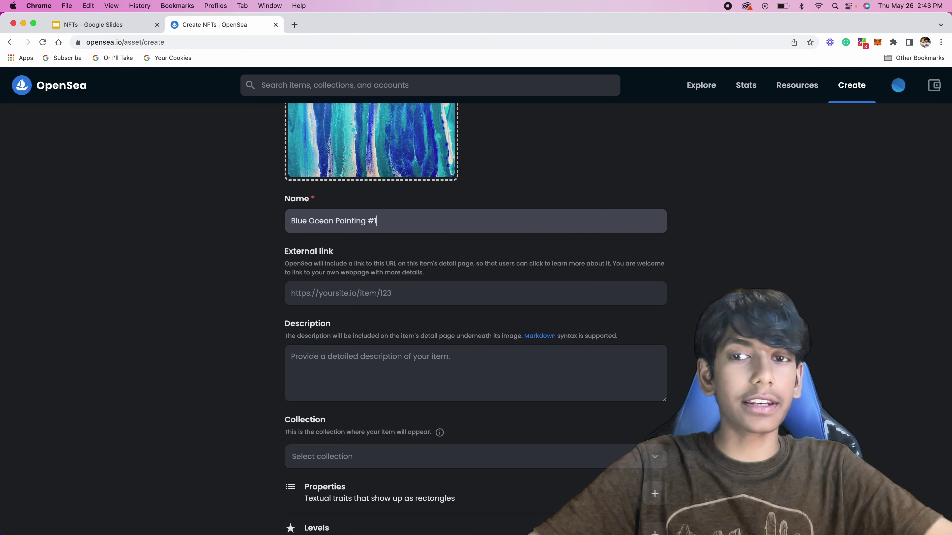
click(240, 247)
scroll(354, 257, down, 3)
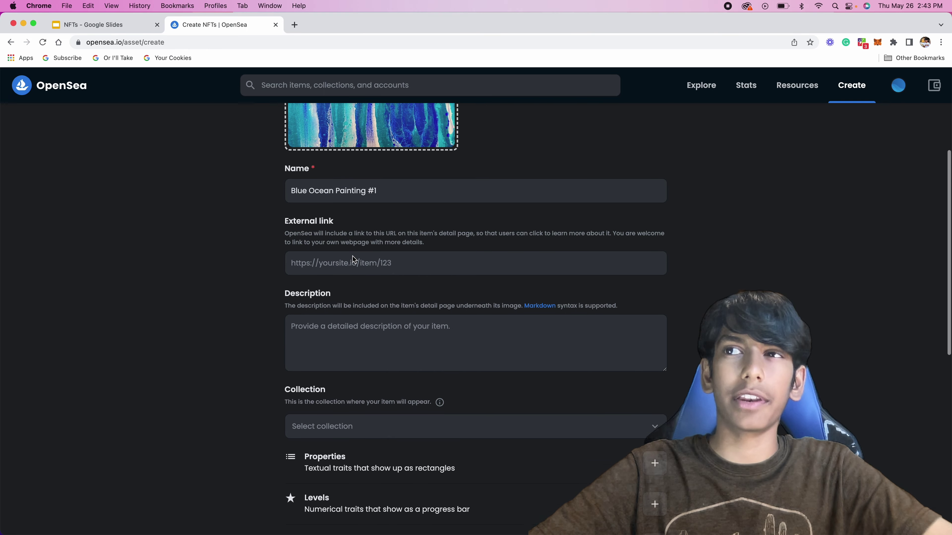
click(297, 245)
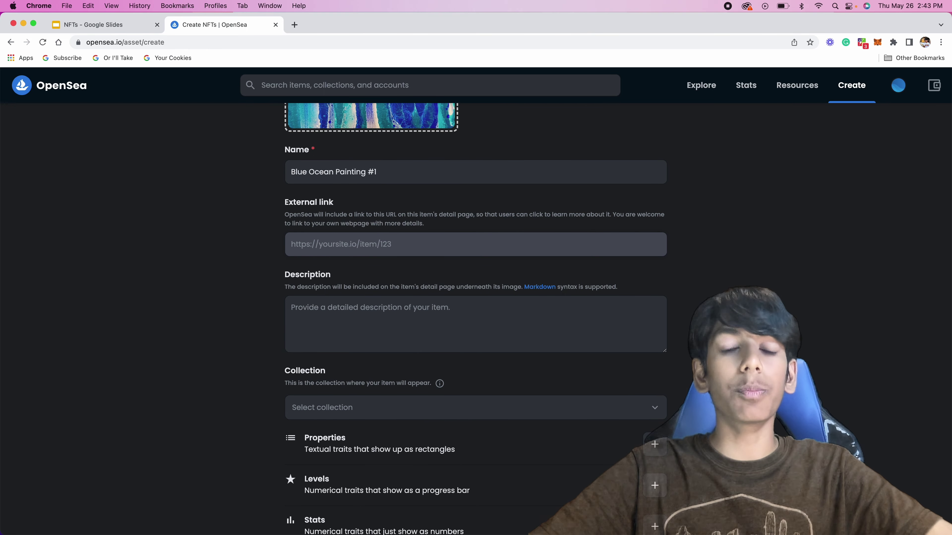
scroll(361, 253, up, 4)
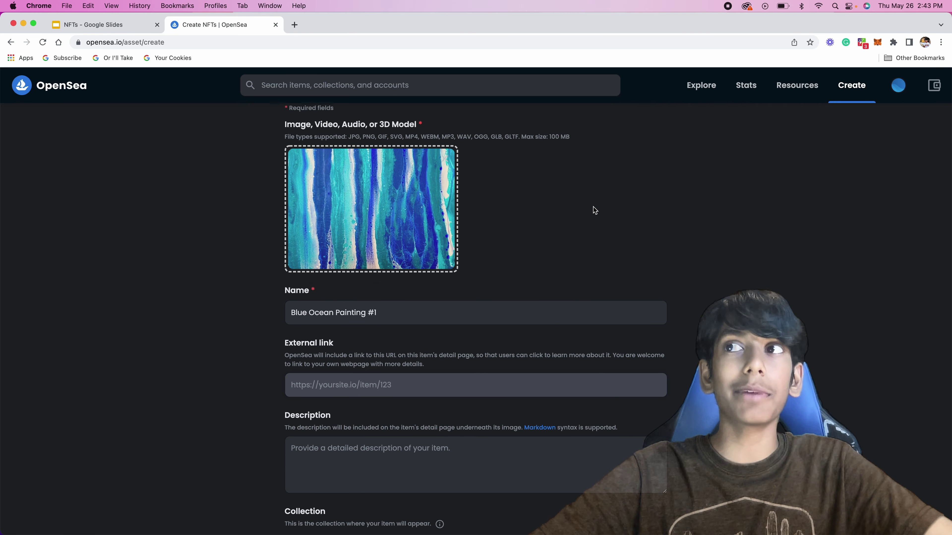
scroll(688, 247, down, 4)
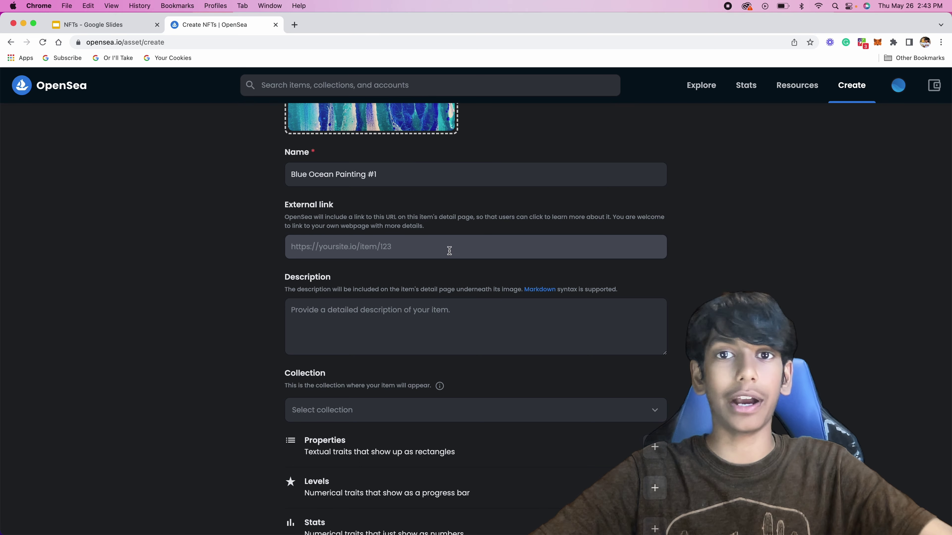
click(382, 305)
scroll(382, 304, down, 3)
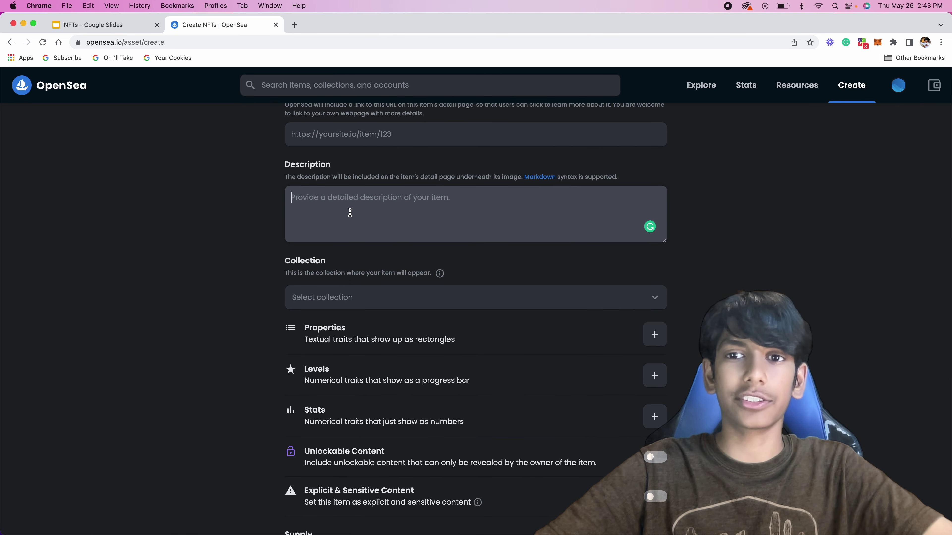
Write a description about making flow art with dad, named for Massachusetts ocean waves
text(I used to creat)
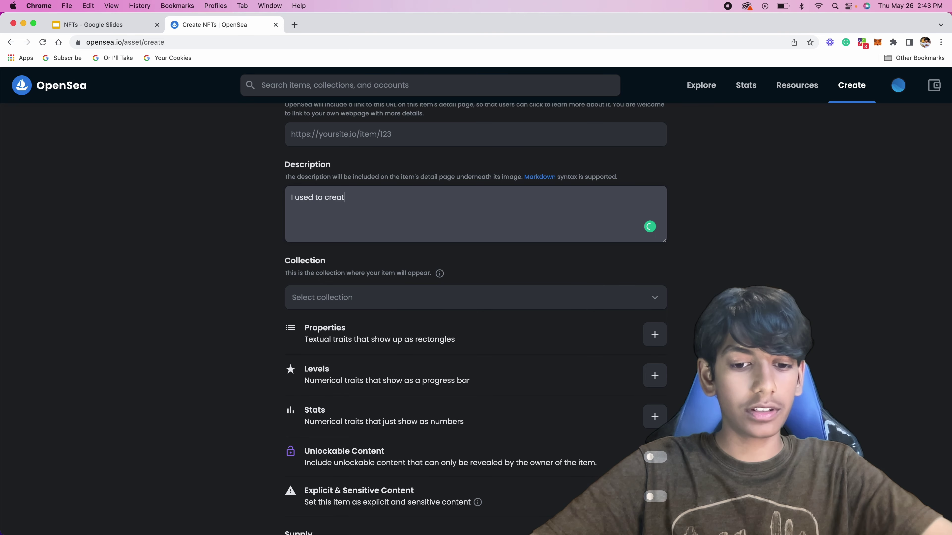
text(e paintings with my dad a lot, and I really liked doing flow art. I originally created this painting )
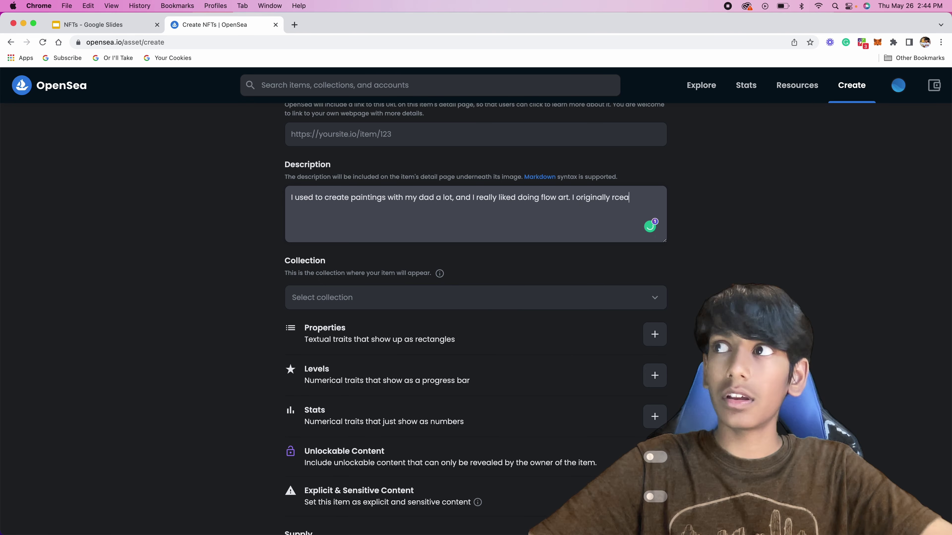
text(for my friend back in Massachusetts, where I once )
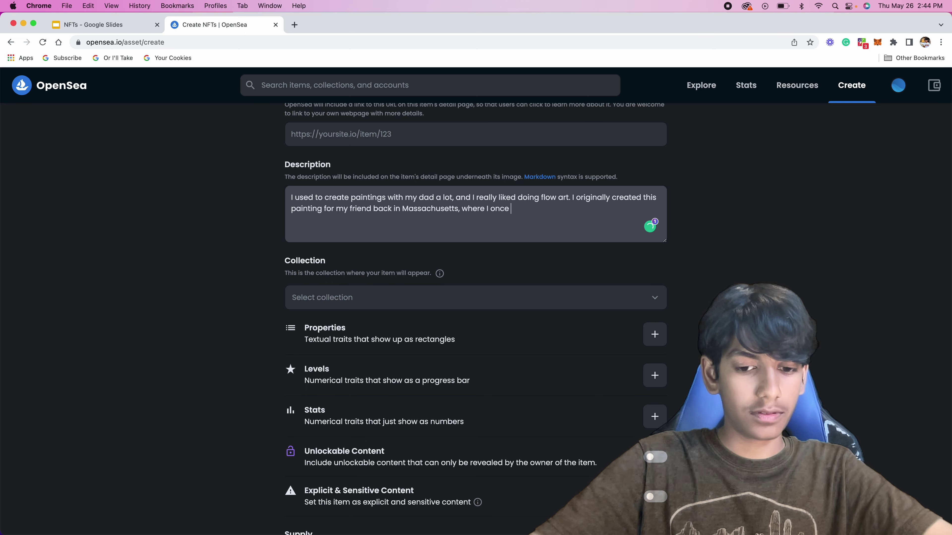
text(lived, but as it was not the best I could do, we kept this one instead. I noticed it )
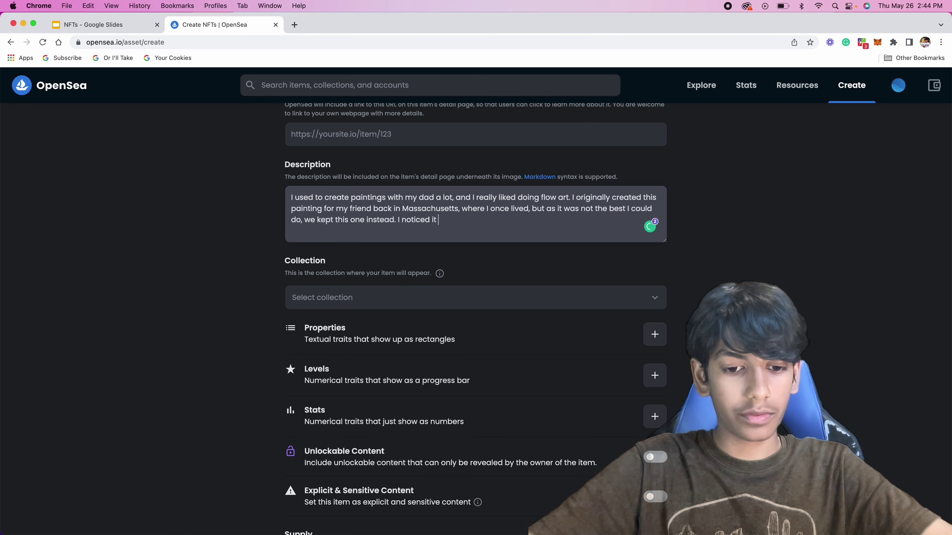
text(looked quite like the ocean waves we saw back there, and hence the name.)
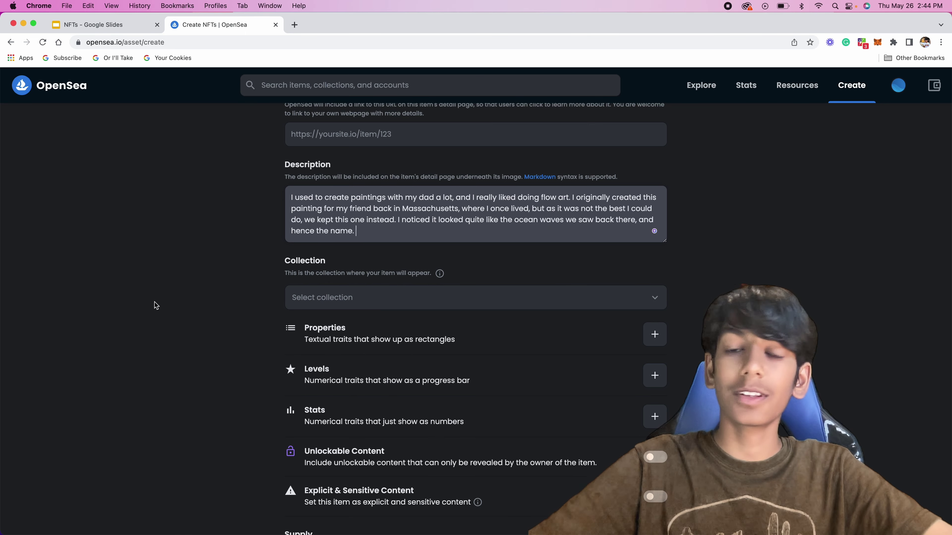
click(271, 251)
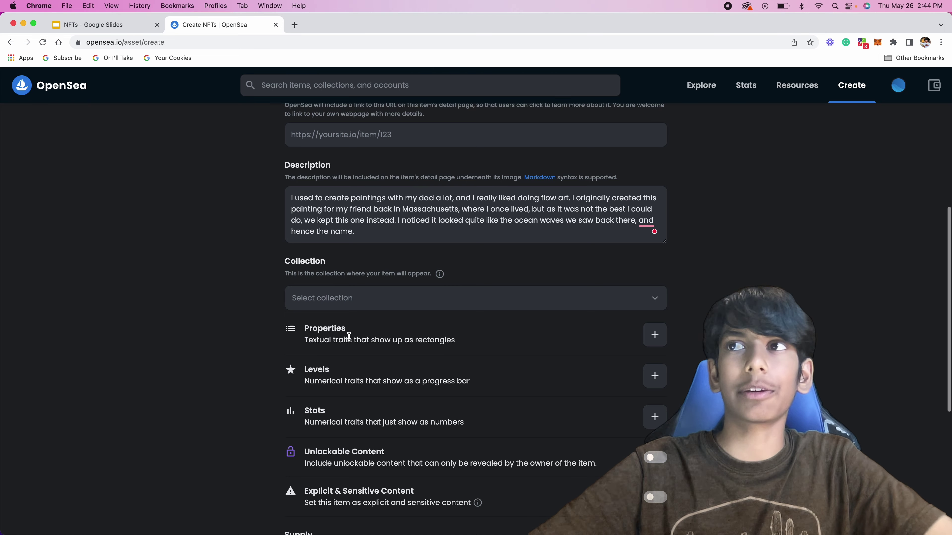
scroll(365, 312, up, 9)
scroll(438, 351, down, 8)
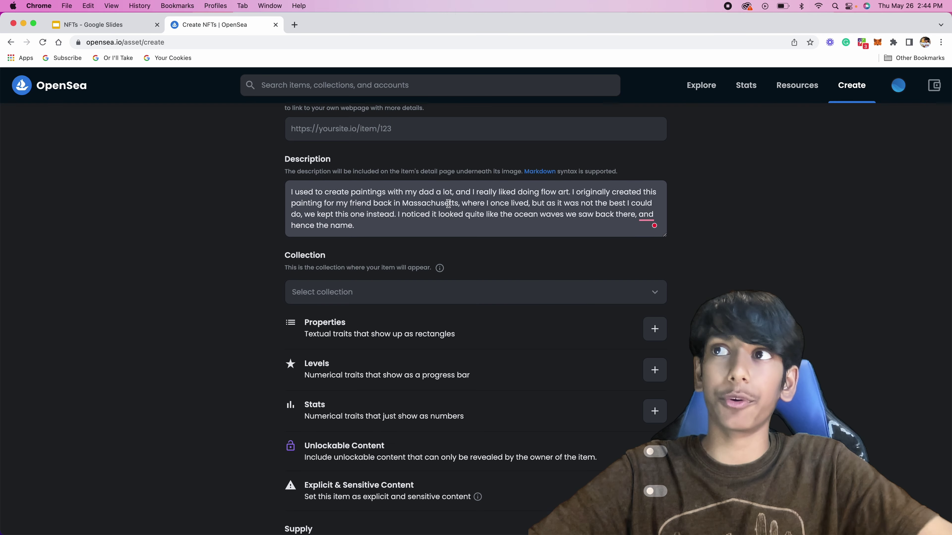
scroll(449, 204, up, 6)
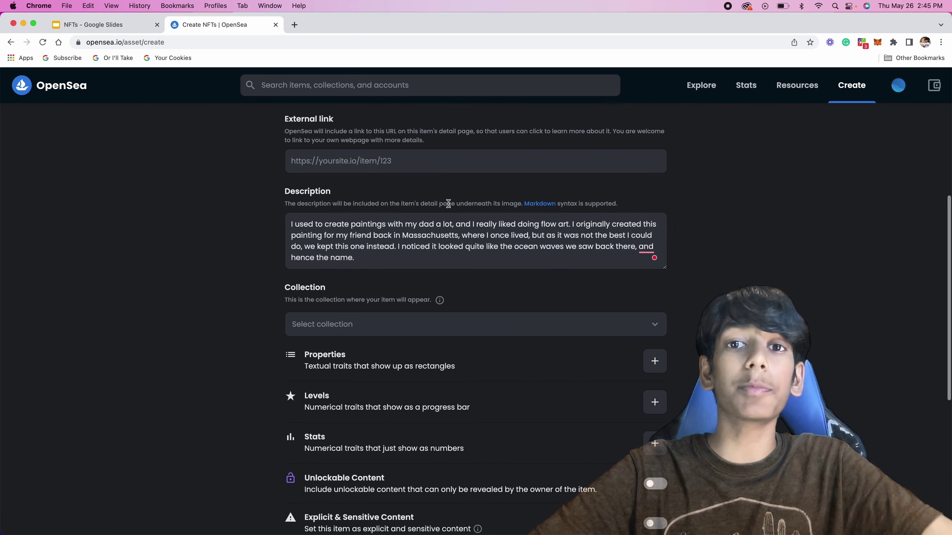
scroll(448, 203, up, 1)
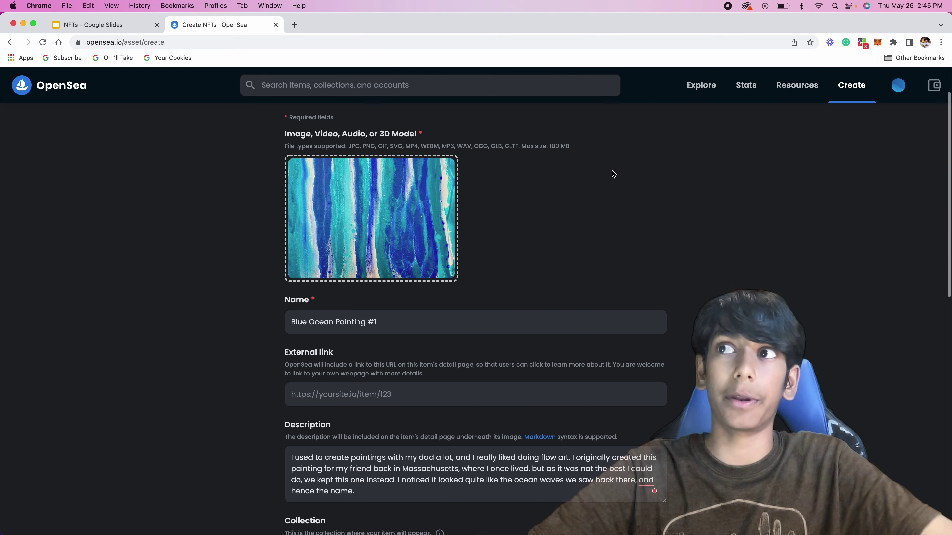
scroll(612, 174, down, 13)
scroll(612, 172, up, 6)
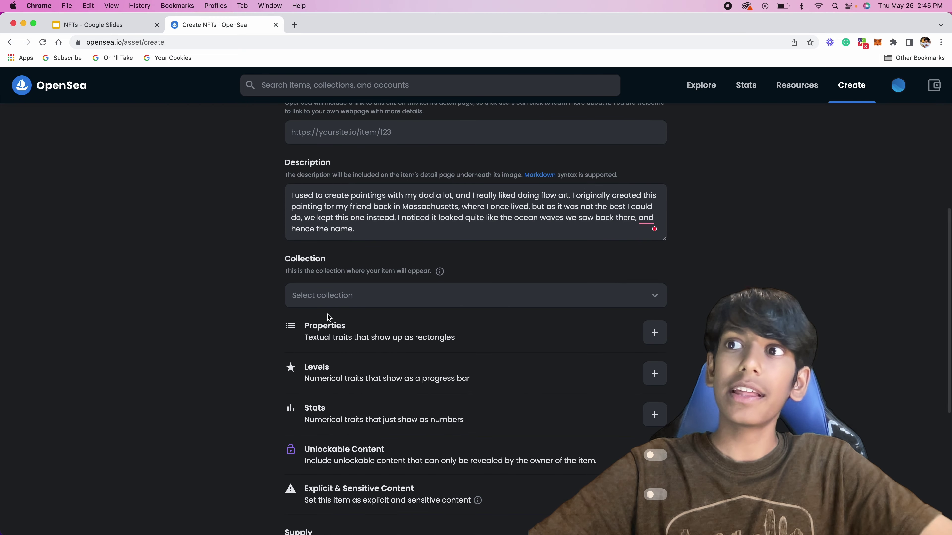
Check the Collection section for an existing collection to choose
drag(284, 270, 393, 276)
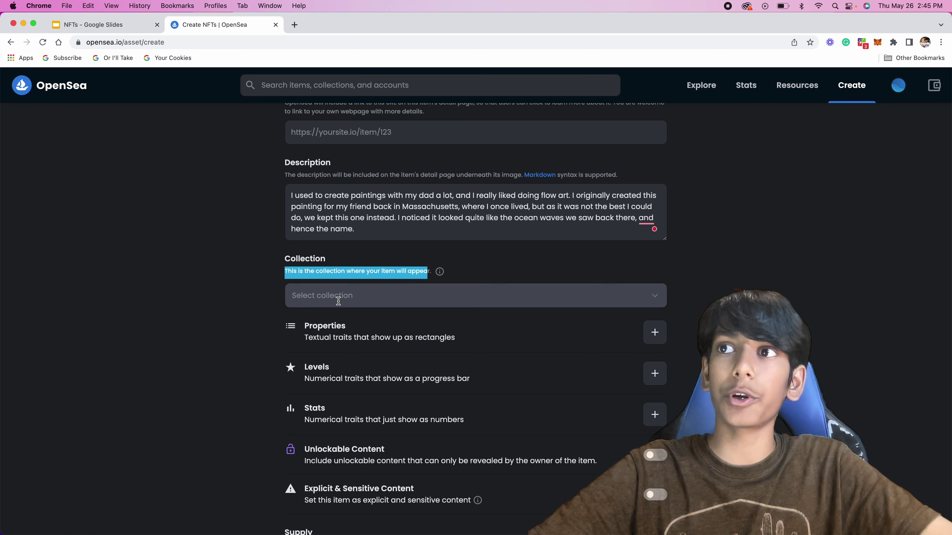
click(373, 291)
click(172, 297)
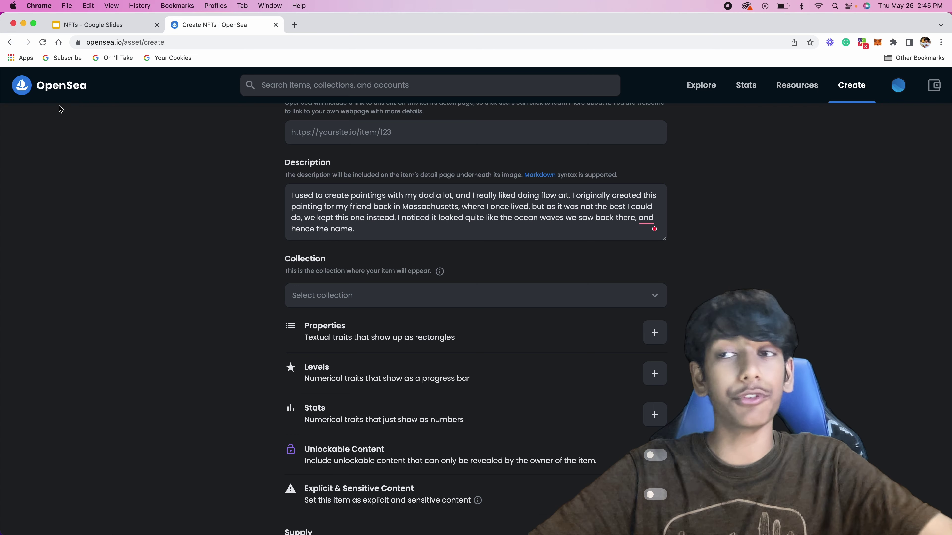
click(368, 300)
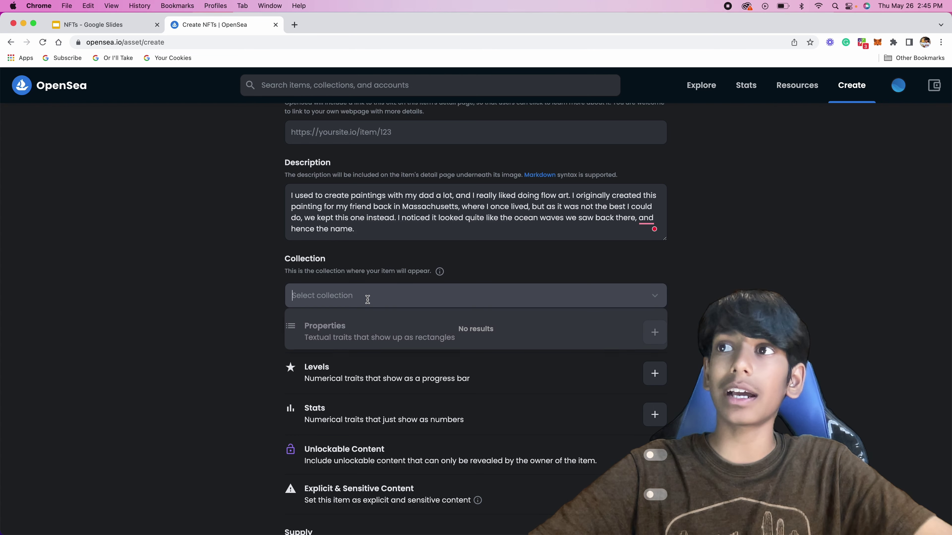
click(658, 300)
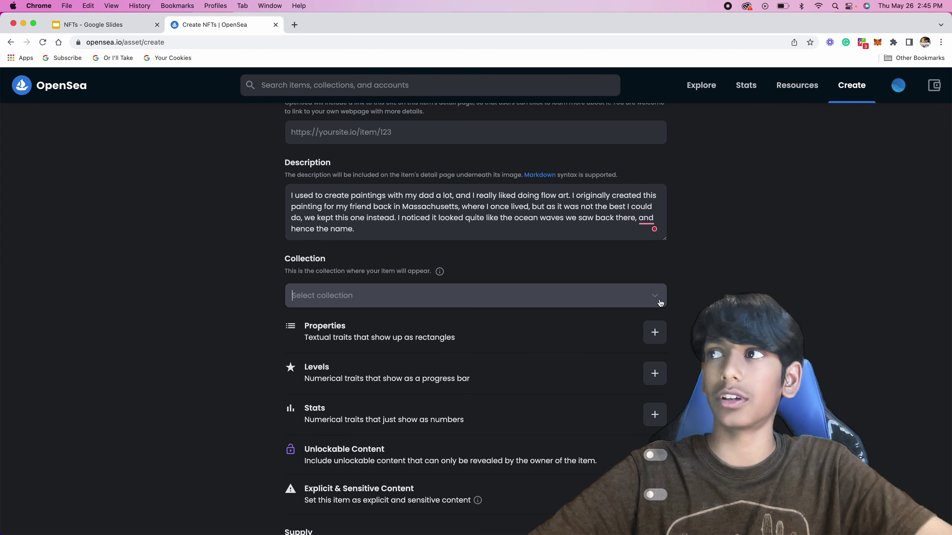
scroll(600, 223, down, 3)
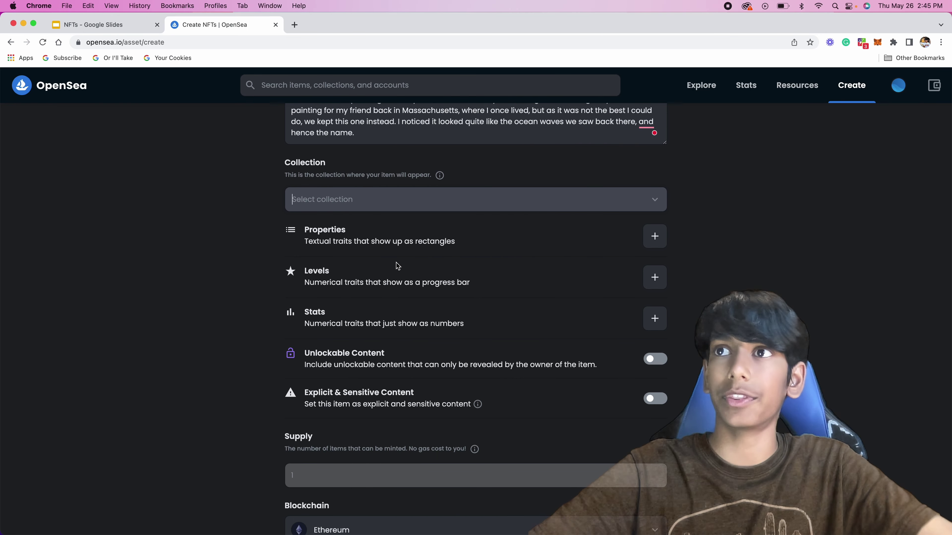
click(307, 231)
drag(307, 230, 376, 392)
click(170, 344)
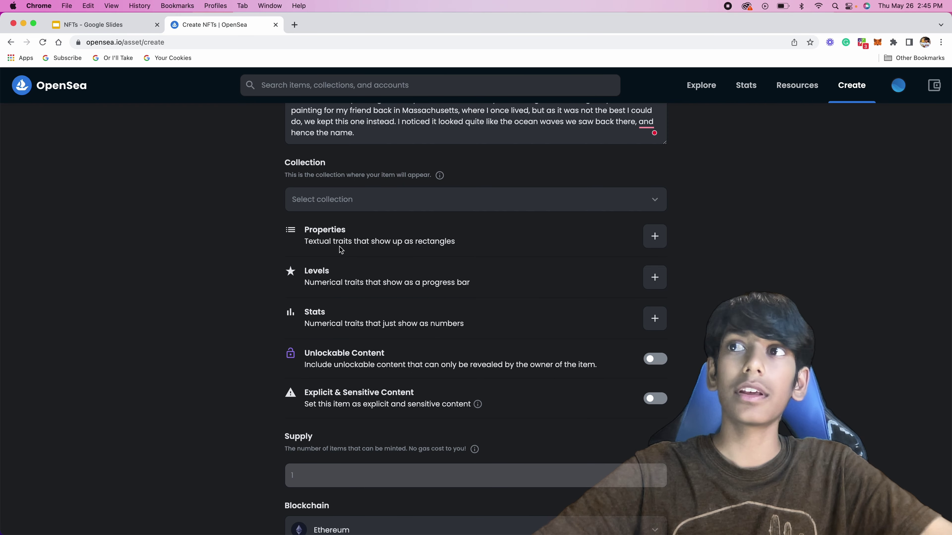
drag(311, 229, 377, 405)
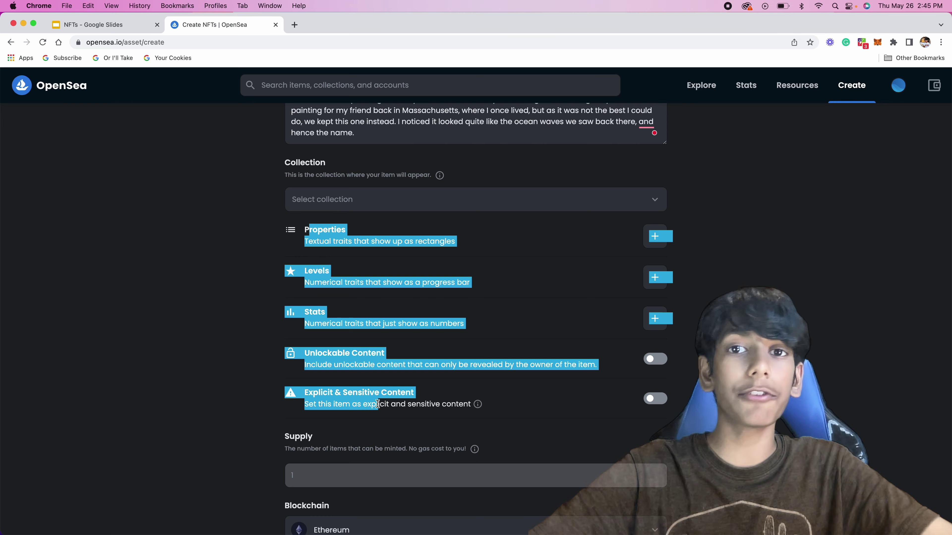
click(114, 396)
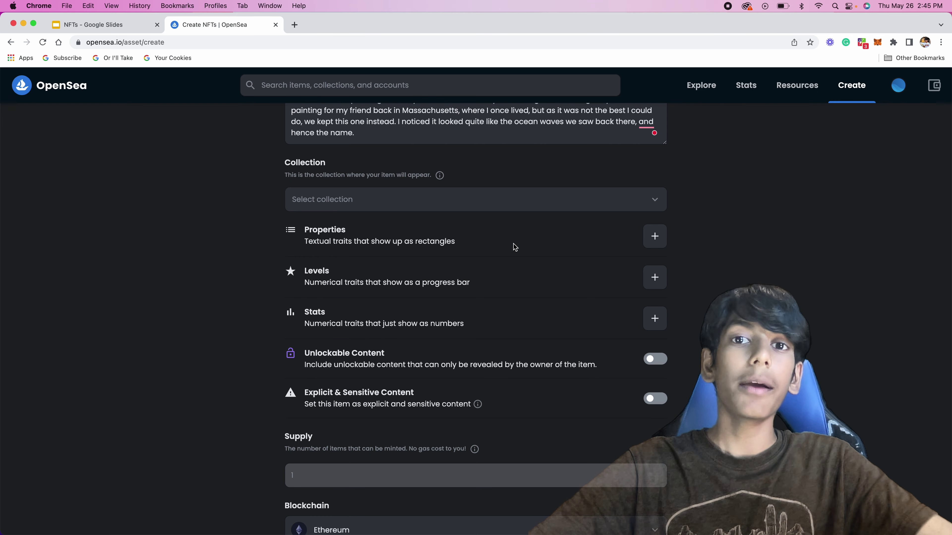
Add and save the properties color: blue, type: painting and paint: acrylic
click(656, 236)
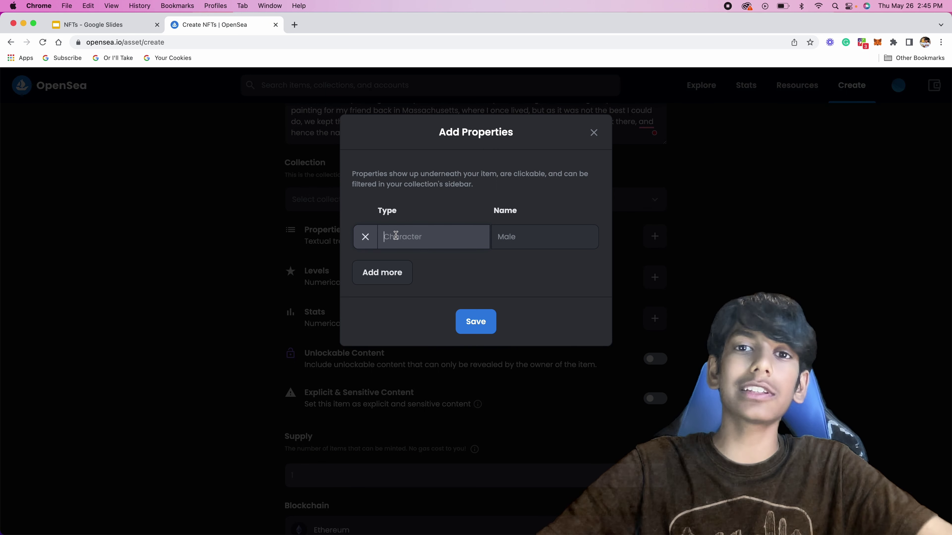
text(color)
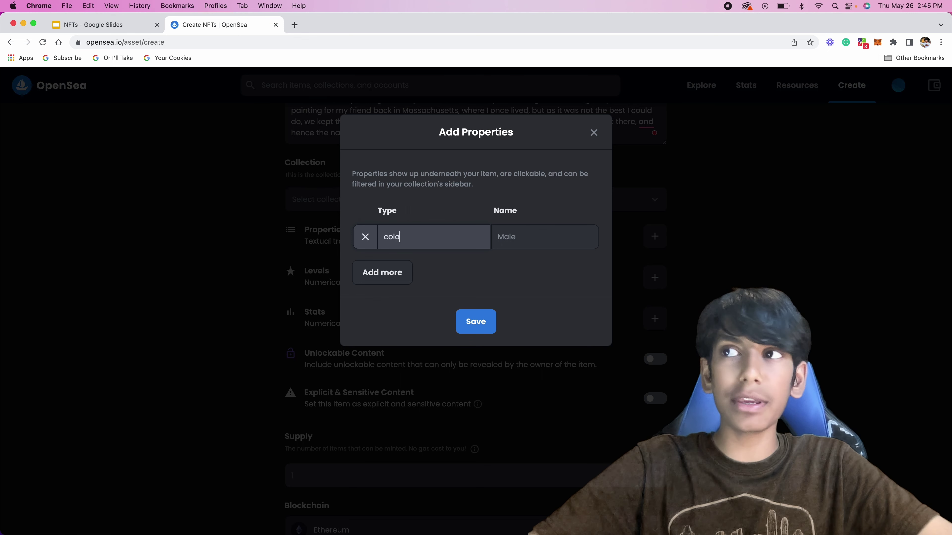
click(502, 237)
text(blue)
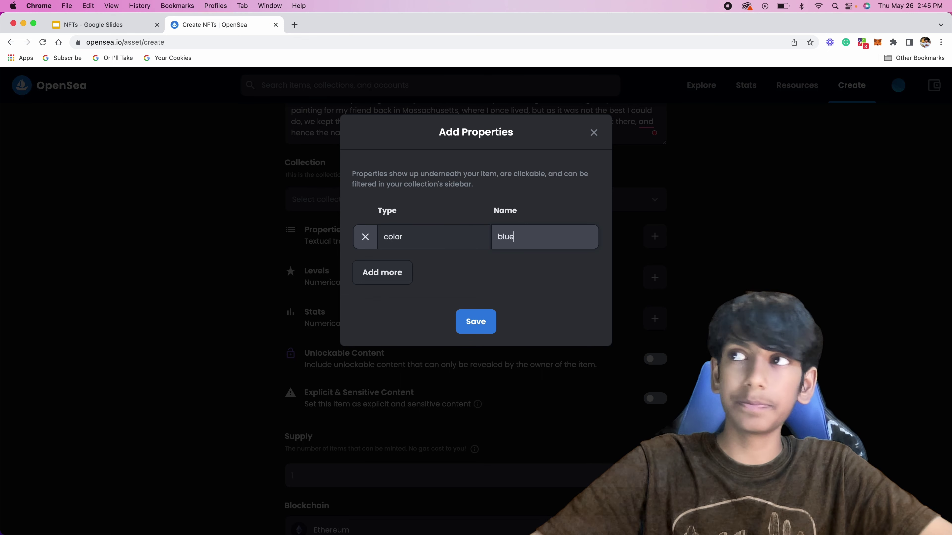
click(396, 267)
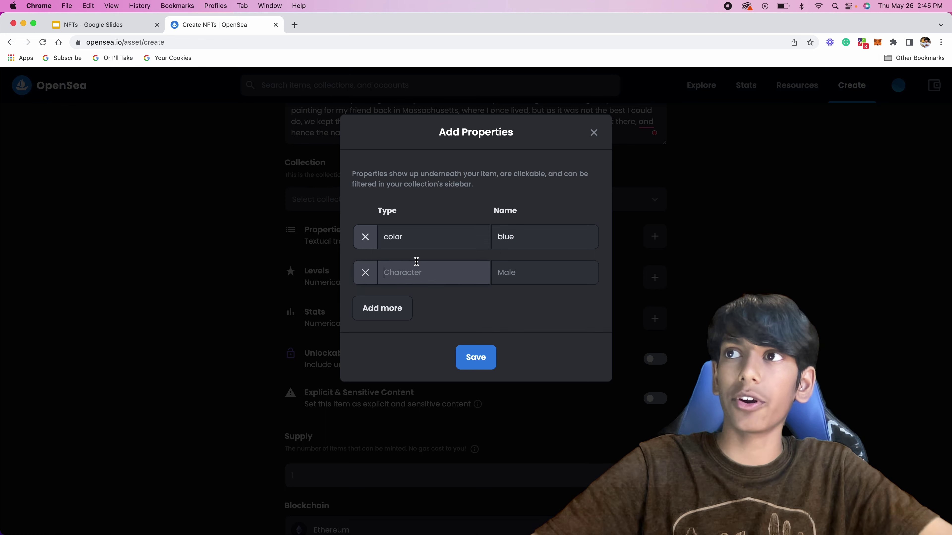
text(type)
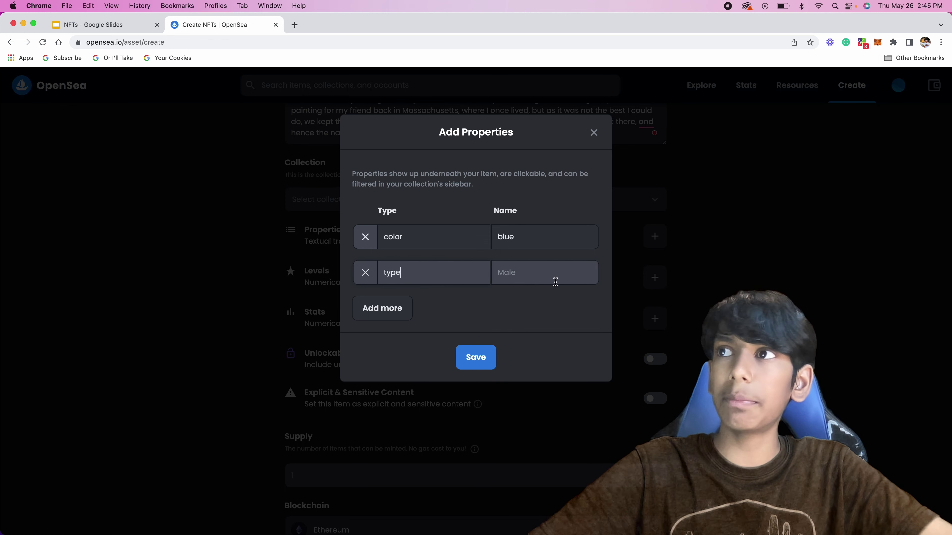
click(544, 273)
text(painting)
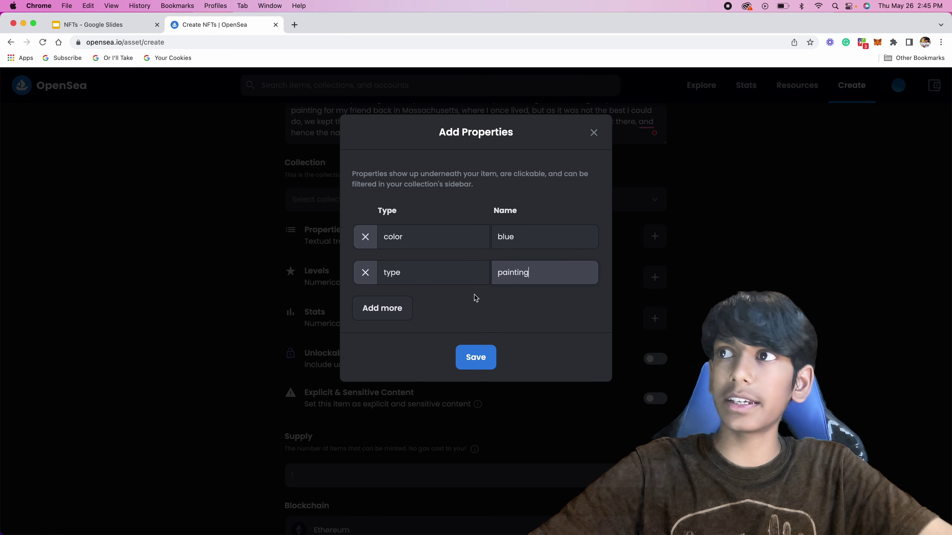
click(389, 309)
text(paint)
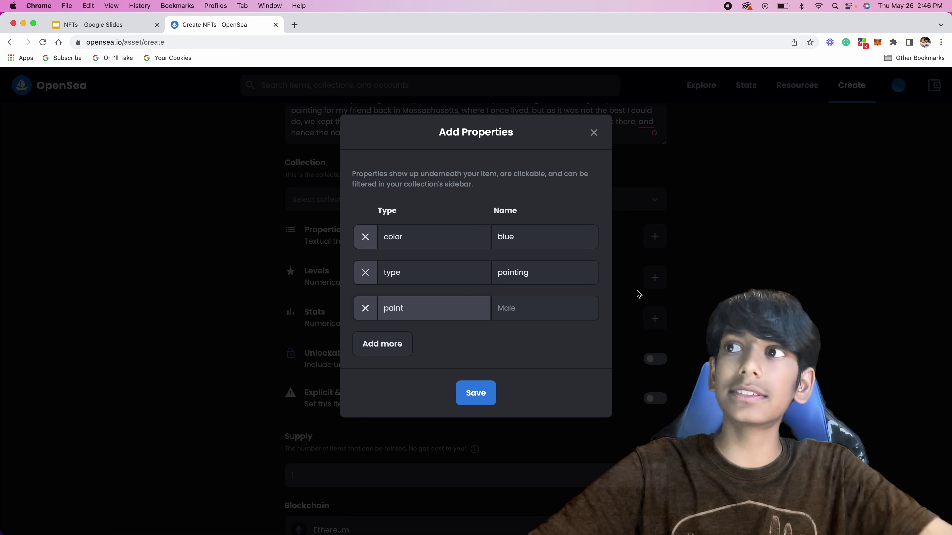
click(561, 310)
text(dcylic)
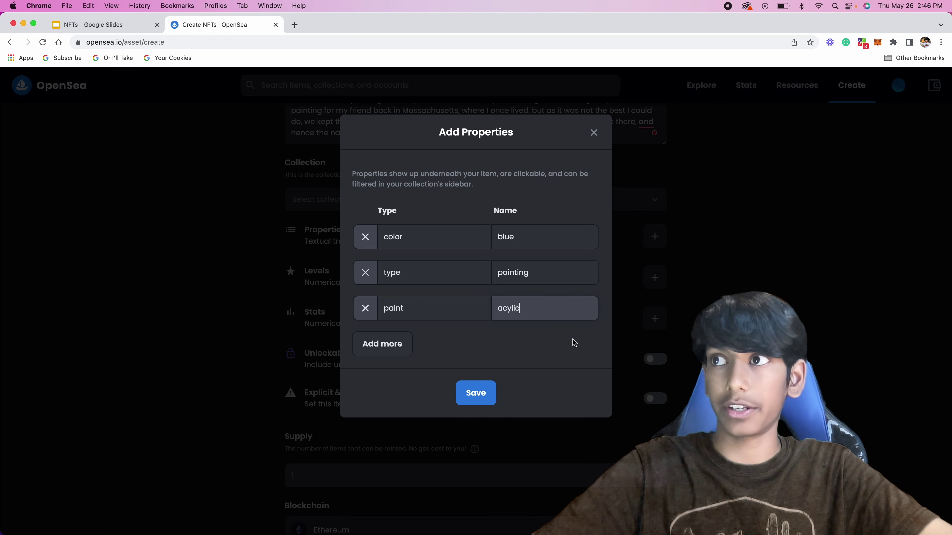
key(BackSpace)
key(BackSpace)
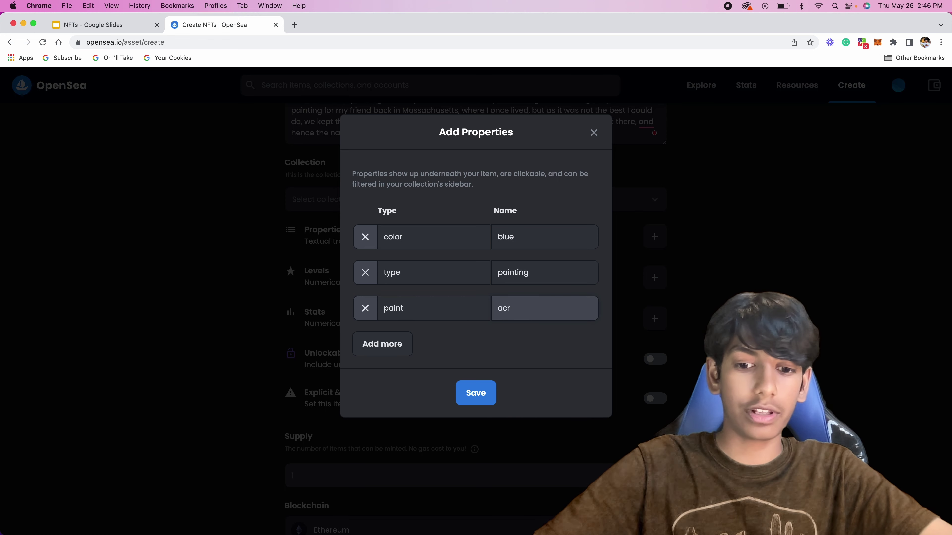
click(479, 392)
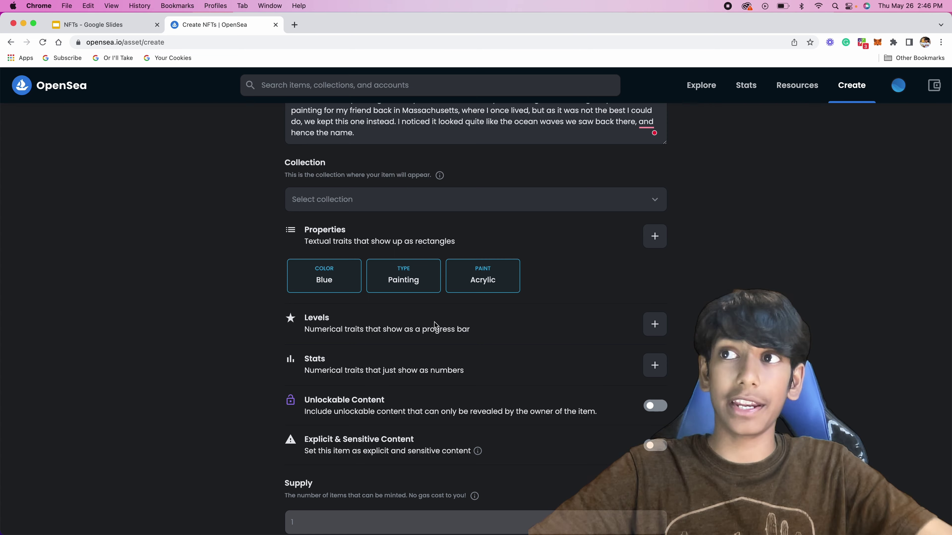
drag(340, 319, 470, 332)
click(441, 334)
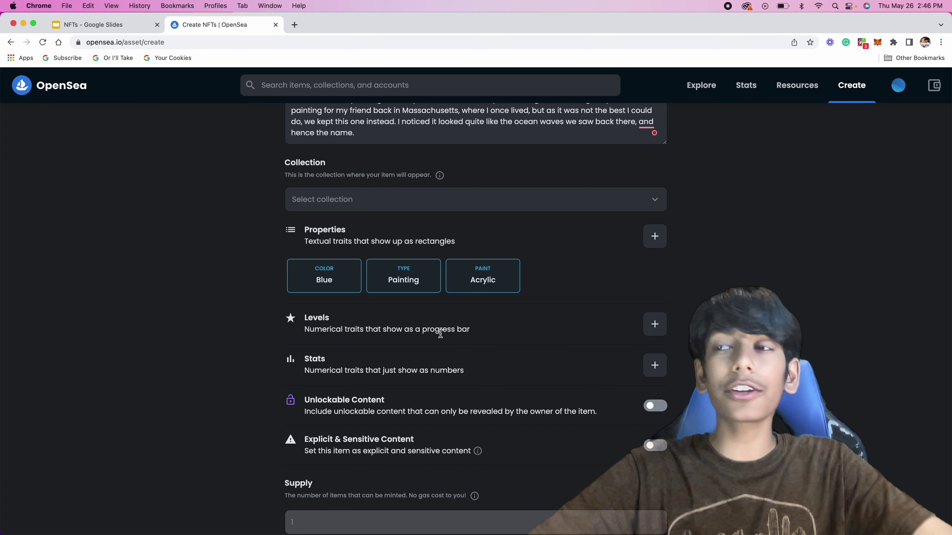
drag(326, 331, 470, 330)
click(469, 330)
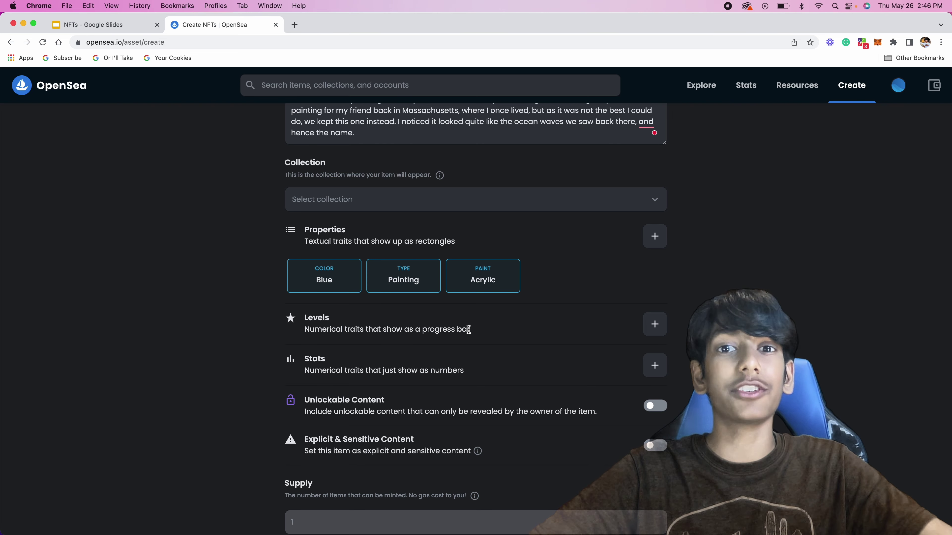
scroll(491, 326, down, 1)
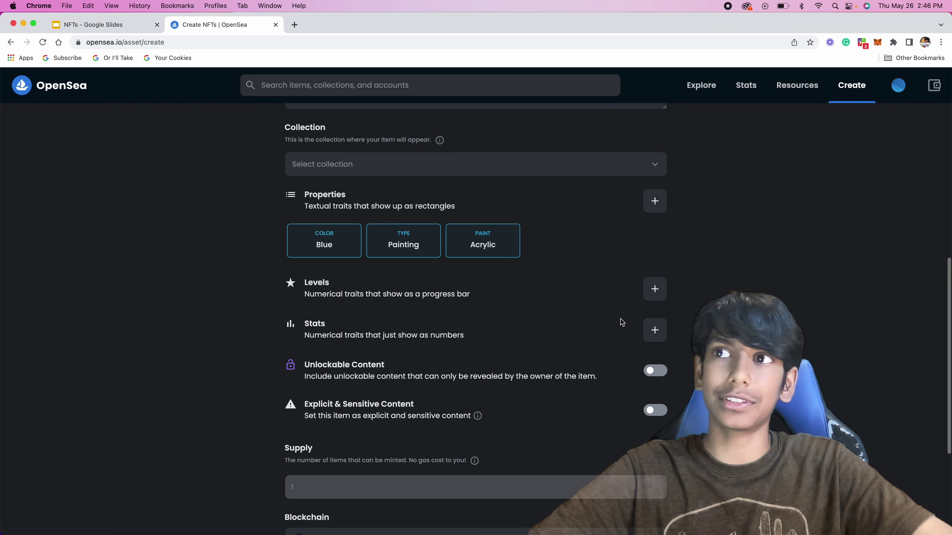
drag(298, 319, 432, 333)
click(432, 333)
scroll(432, 334, down, 3)
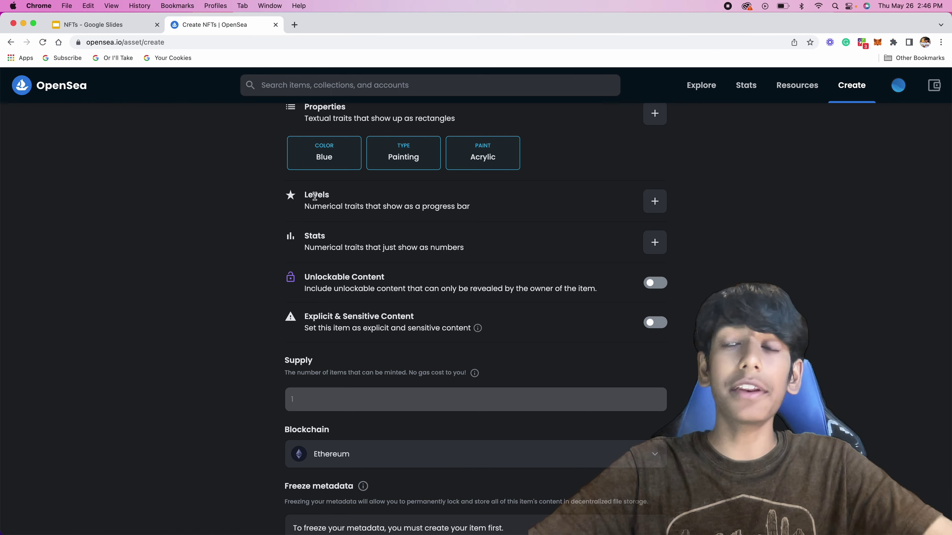
scroll(316, 199, up, 2)
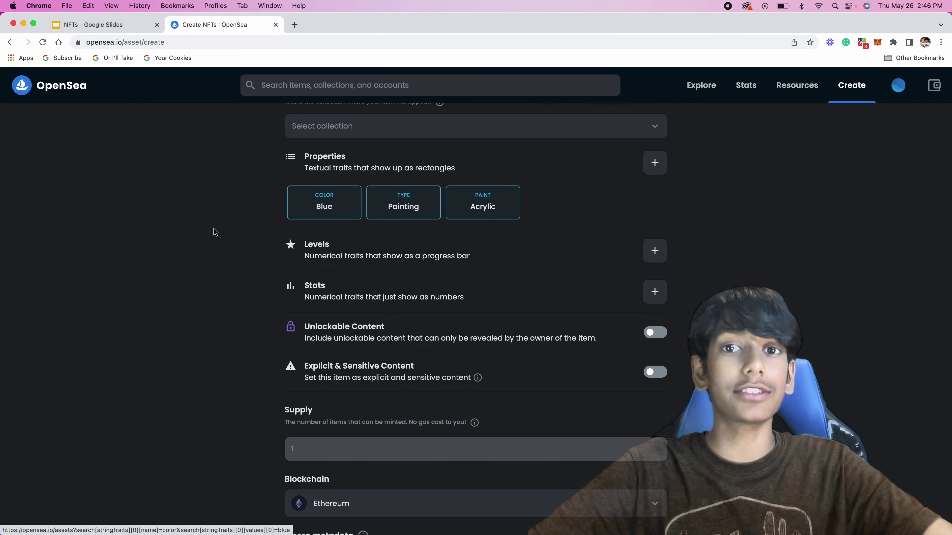
drag(406, 209, 321, 211)
scroll(194, 240, down, 4)
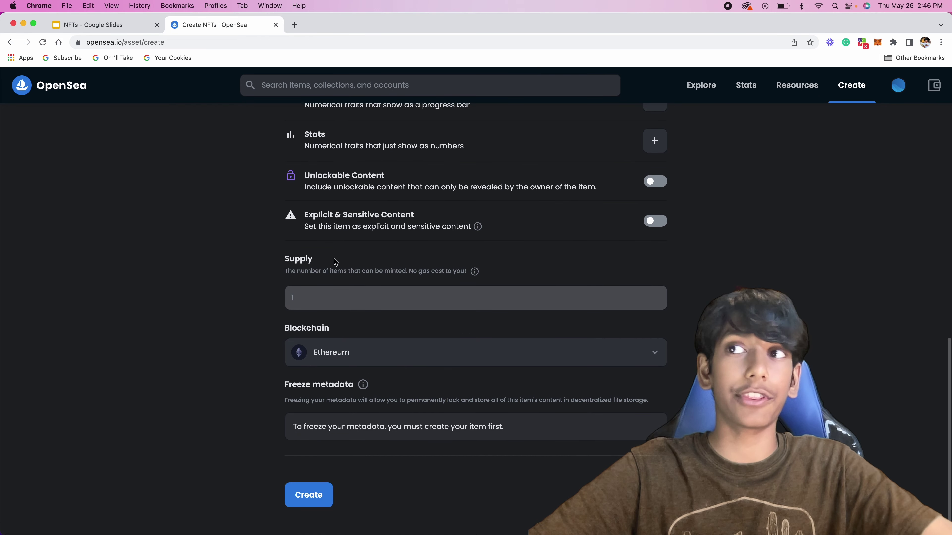
Select Polygon as the item's blockchain
scroll(317, 296, up, 1)
click(316, 374)
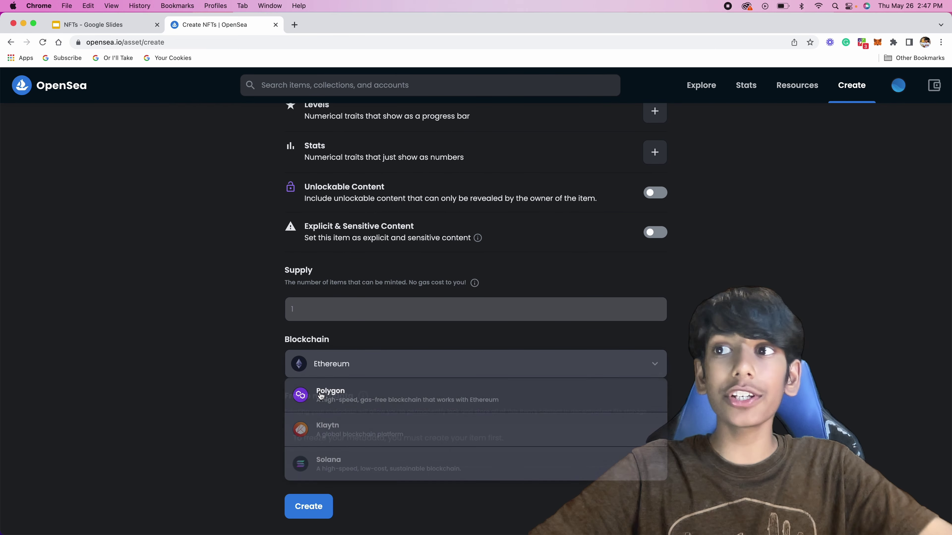
click(322, 392)
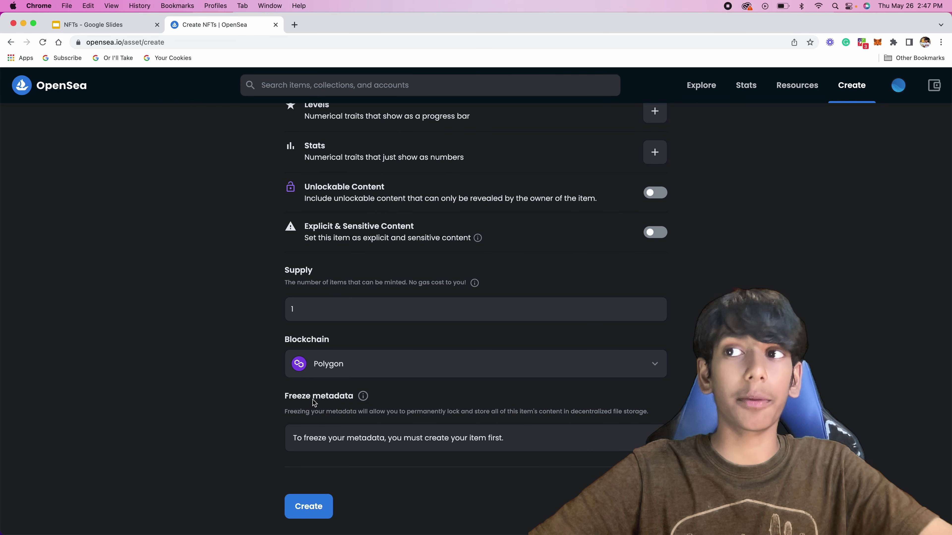
Raise the item's supply from 1 to 10 copies
click(327, 307)
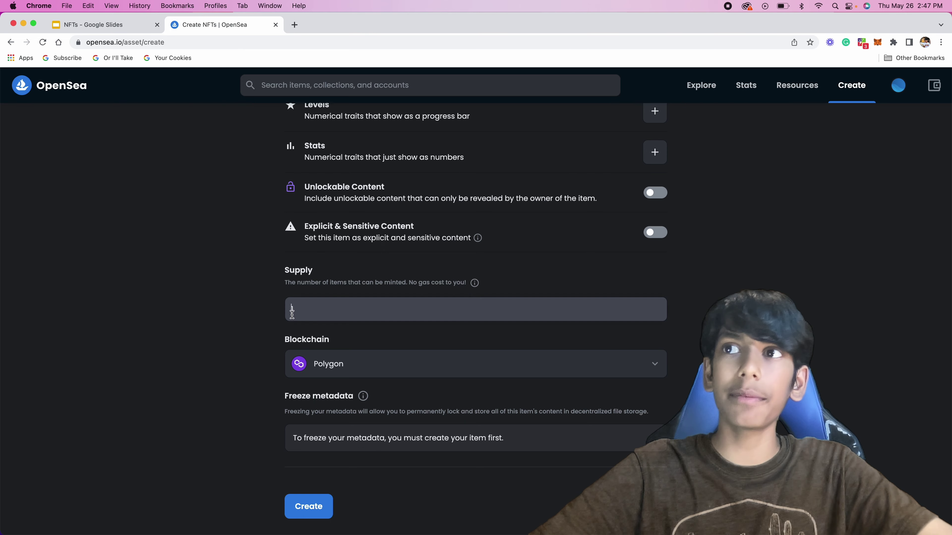
key(BackSpace)
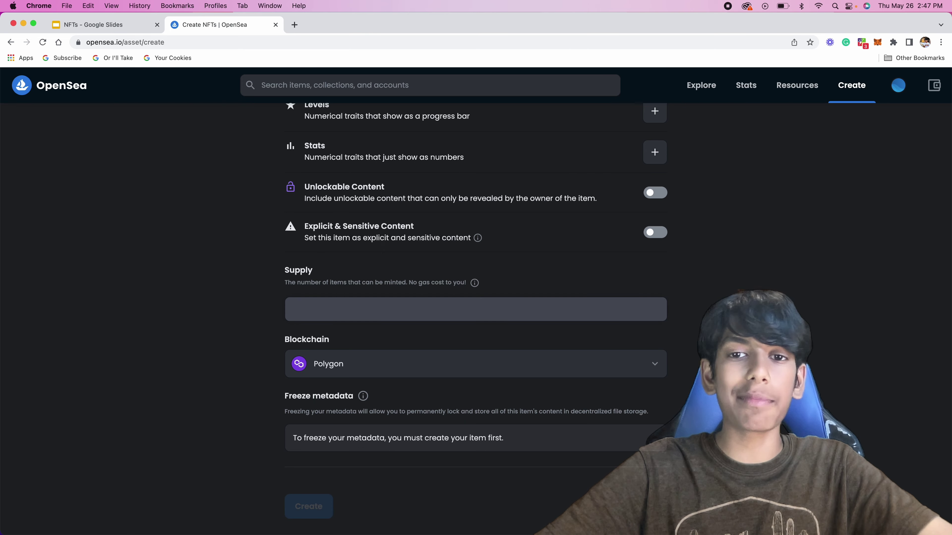
text(10)
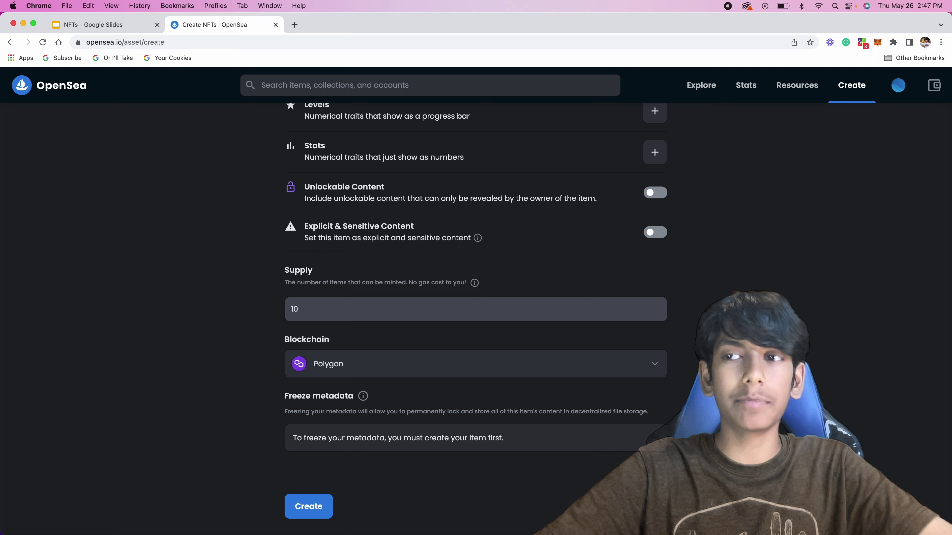
click(208, 393)
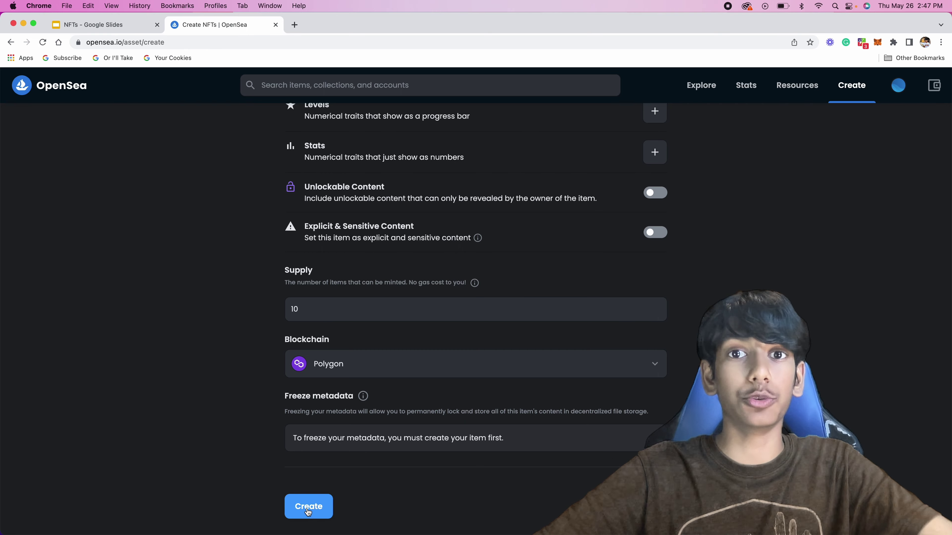
scroll(308, 512, up, 15)
scroll(309, 493, down, 15)
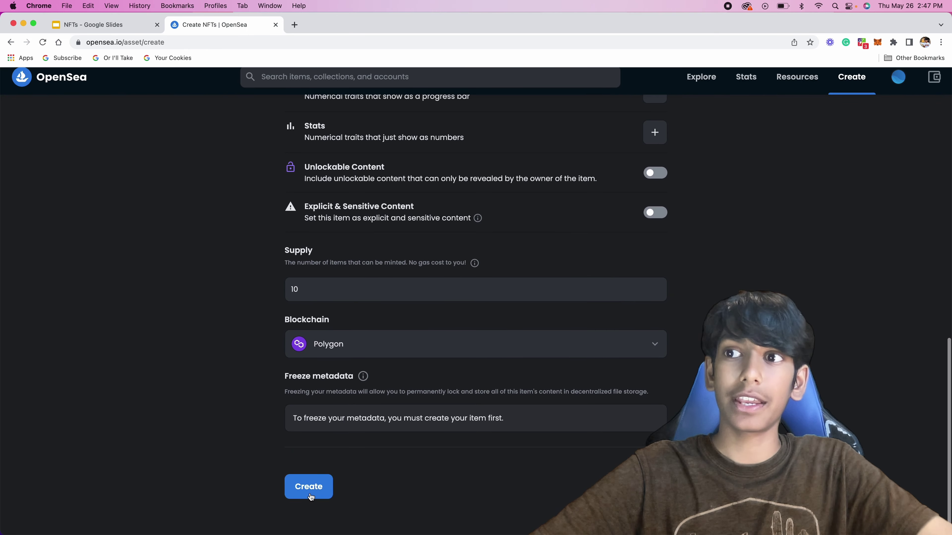
Create the item and pass the CAPTCHA by selecting the three traffic-light images
click(310, 489)
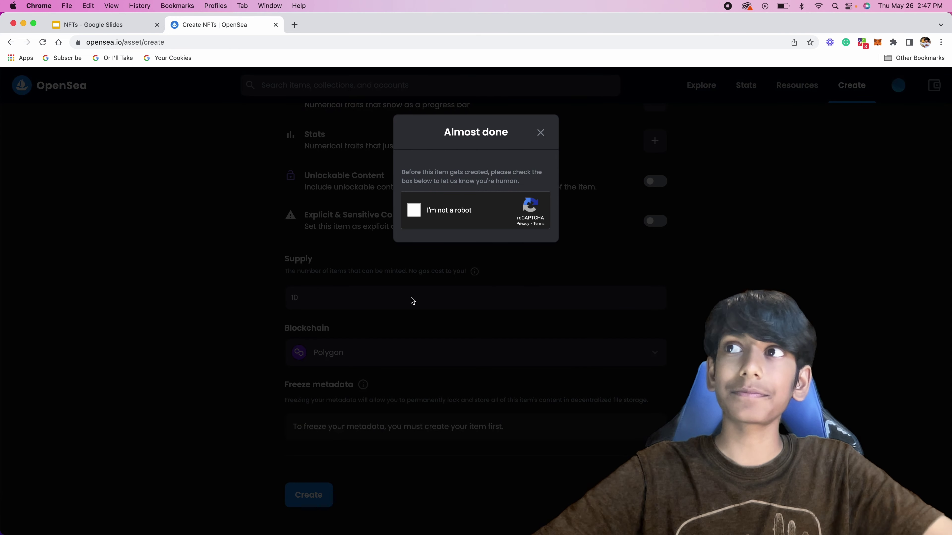
click(413, 210)
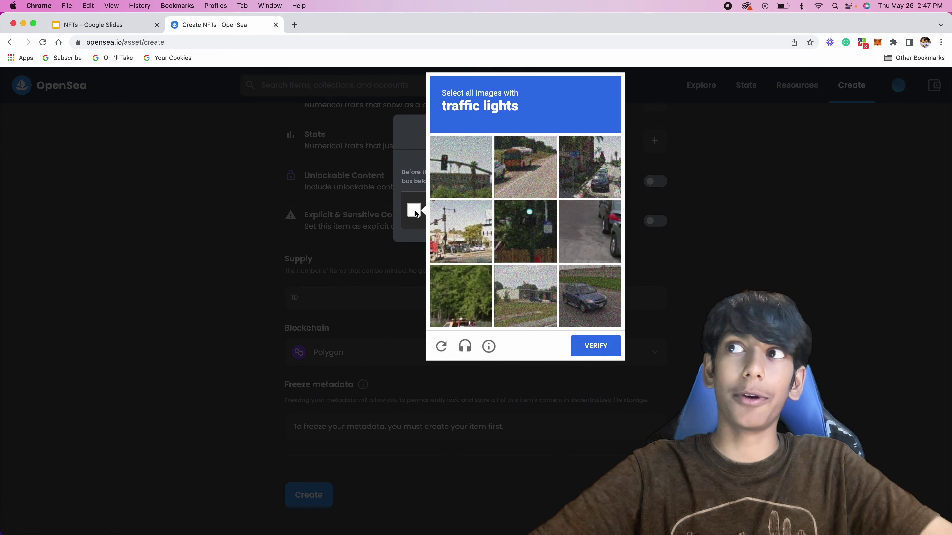
click(471, 178)
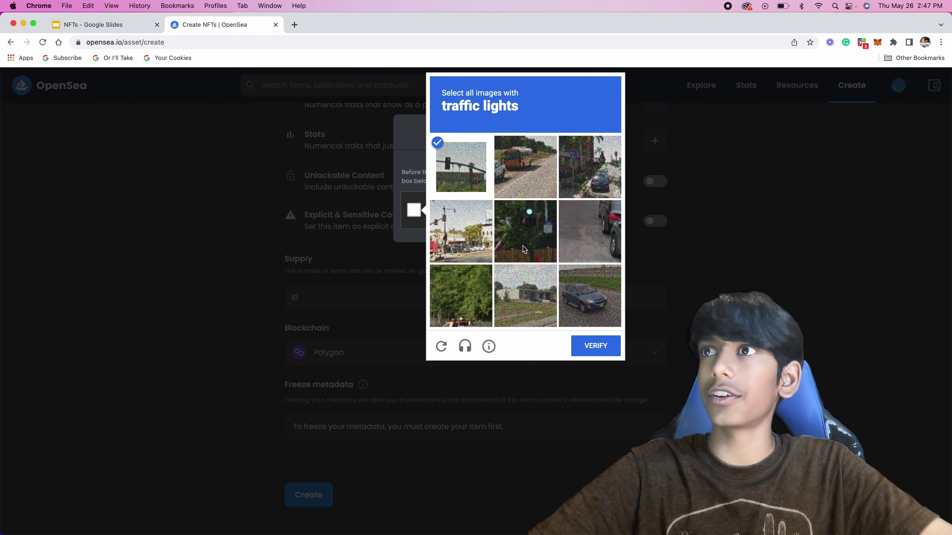
click(544, 225)
click(463, 238)
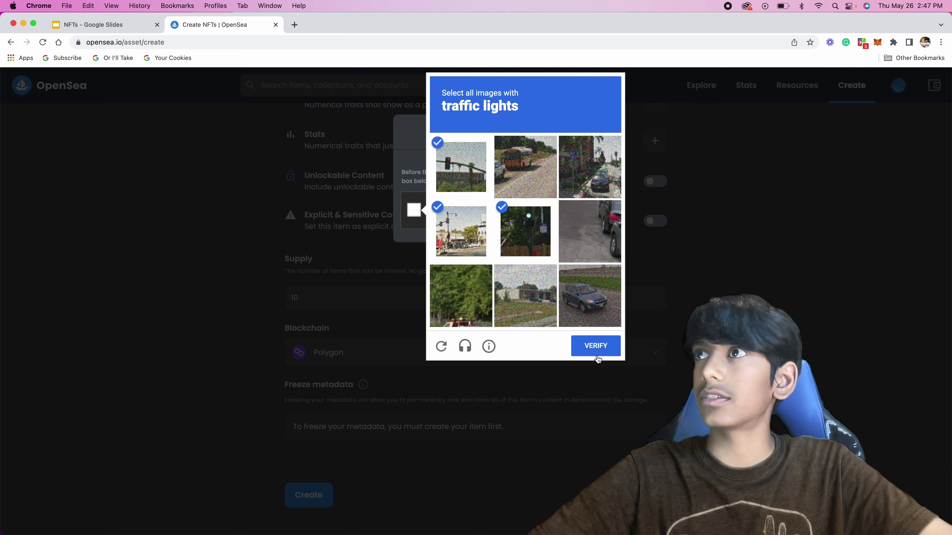
click(605, 349)
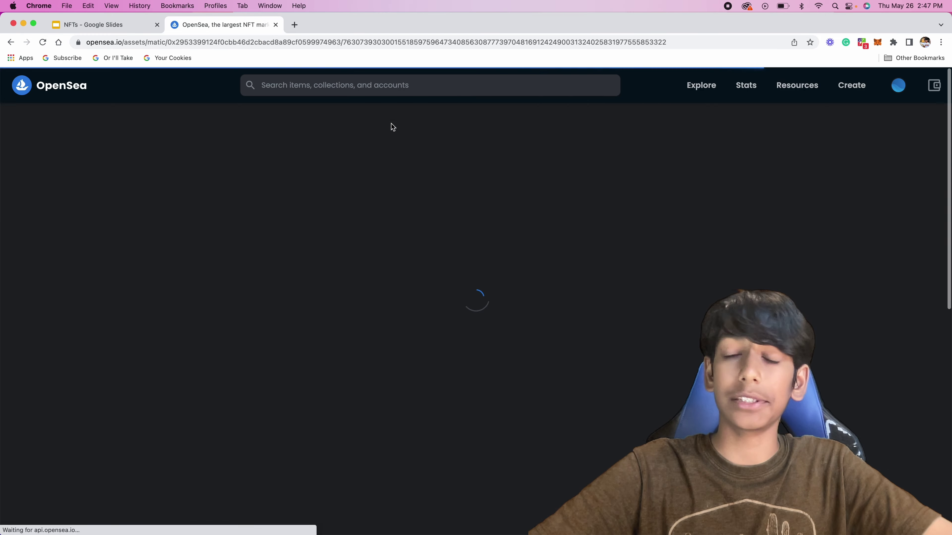
Reload after the error to show the minted Blue Ocean Painting #1 page with 10 copies
drag(501, 128, 364, 126)
click(364, 126)
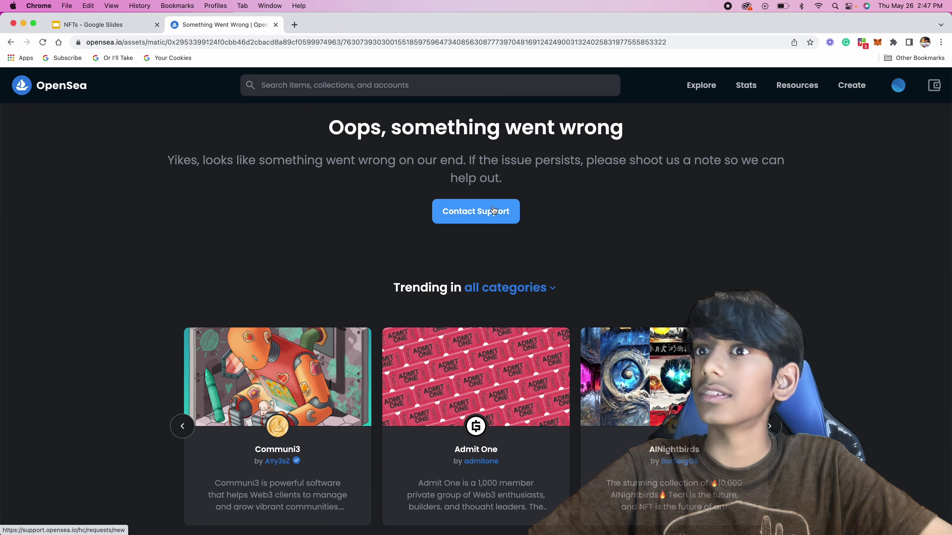
scroll(498, 208, down, 3)
scroll(494, 209, down, 10)
scroll(493, 212, up, 12)
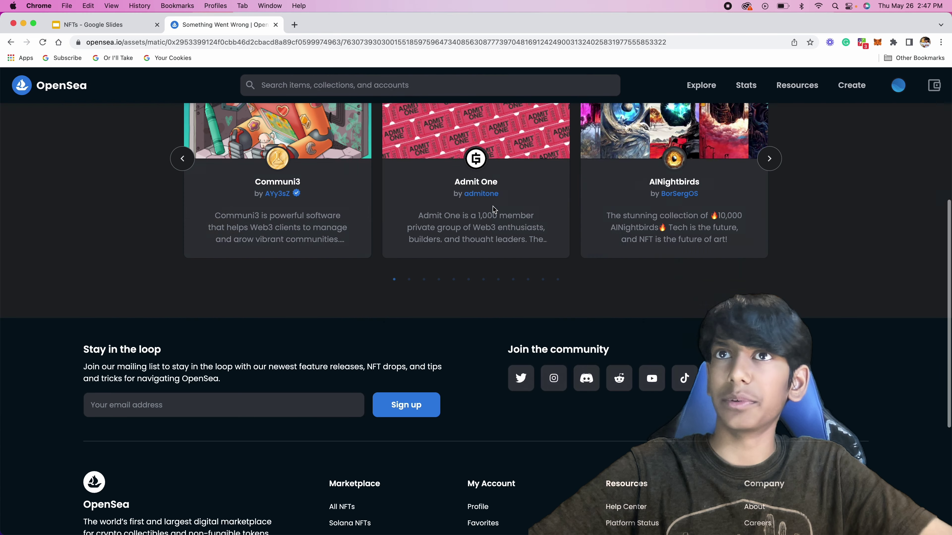
click(43, 42)
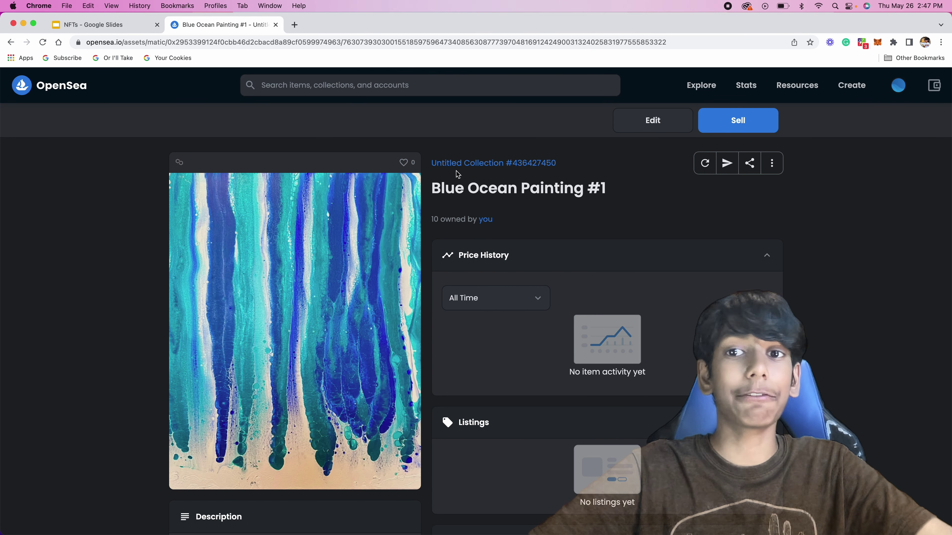
drag(446, 189, 499, 166)
click(581, 205)
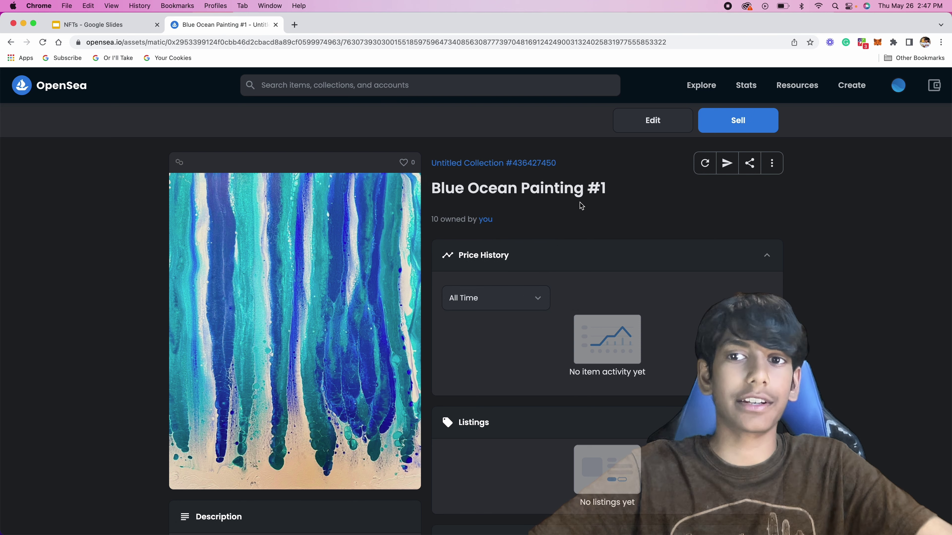
drag(436, 189, 652, 196)
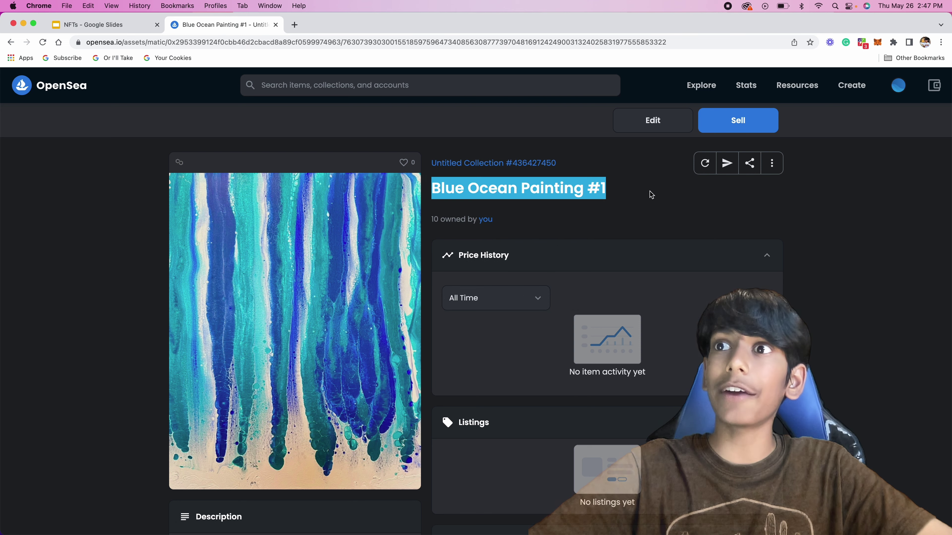
click(653, 195)
scroll(652, 195, down, 4)
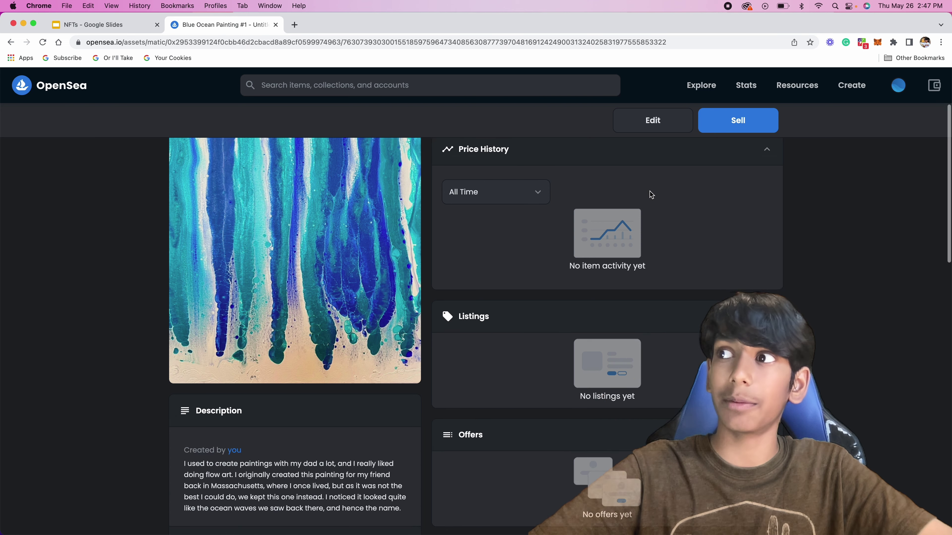
scroll(616, 242, down, 2)
drag(271, 385, 329, 396)
scroll(322, 469, down, 2)
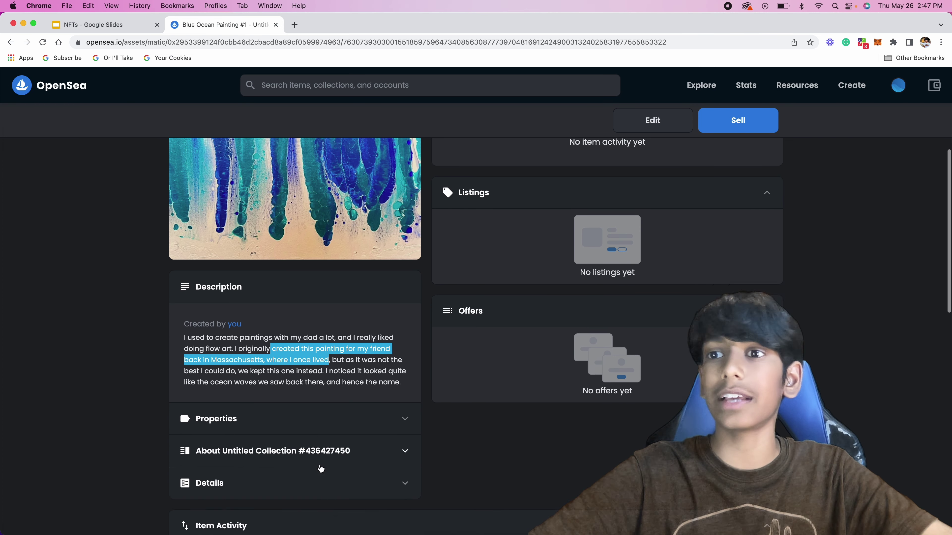
click(259, 378)
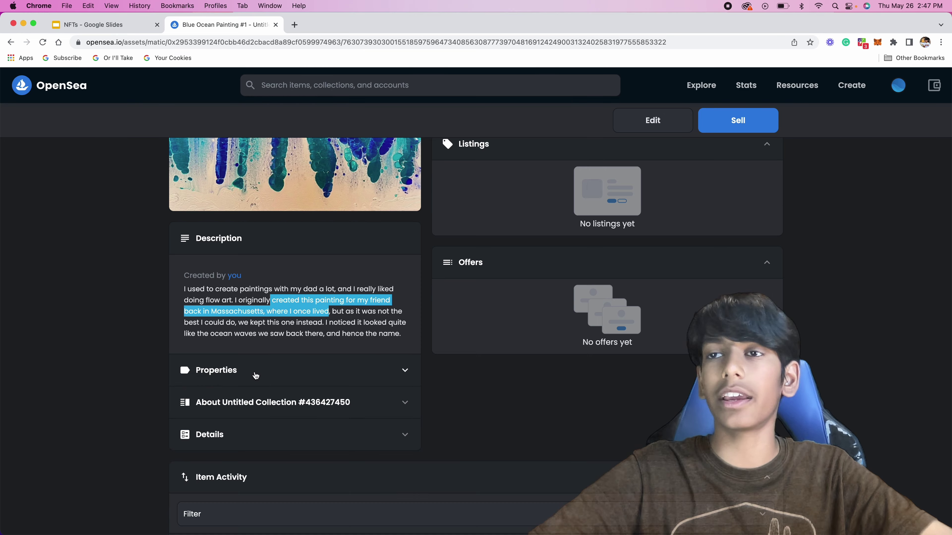
scroll(253, 375, down, 4)
scroll(257, 376, up, 10)
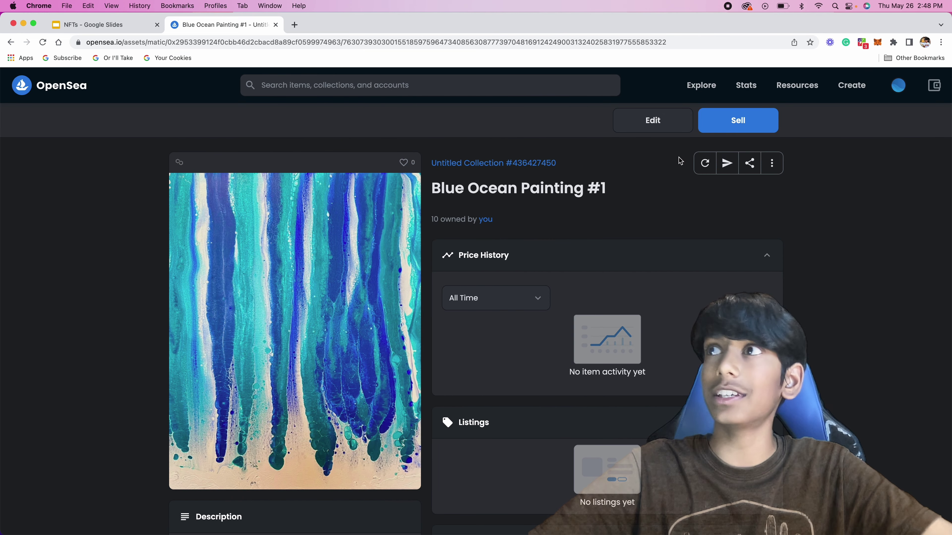
scroll(615, 204, down, 3)
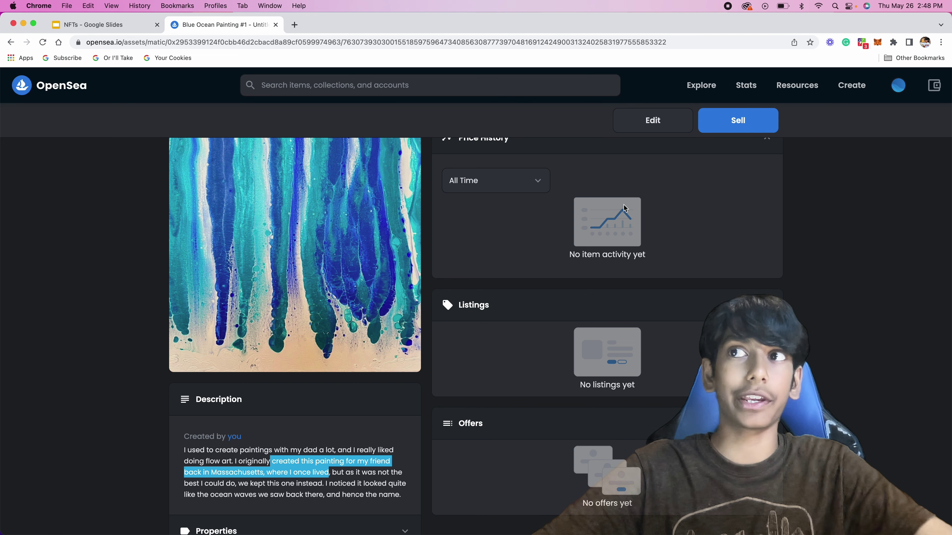
scroll(675, 169, up, 3)
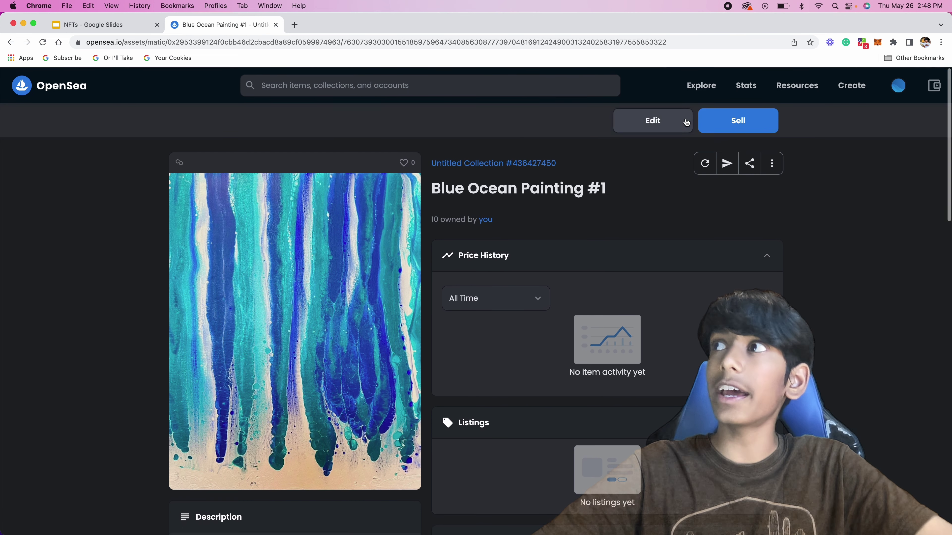
Start a sale listing and set the quantity to 5
click(728, 121)
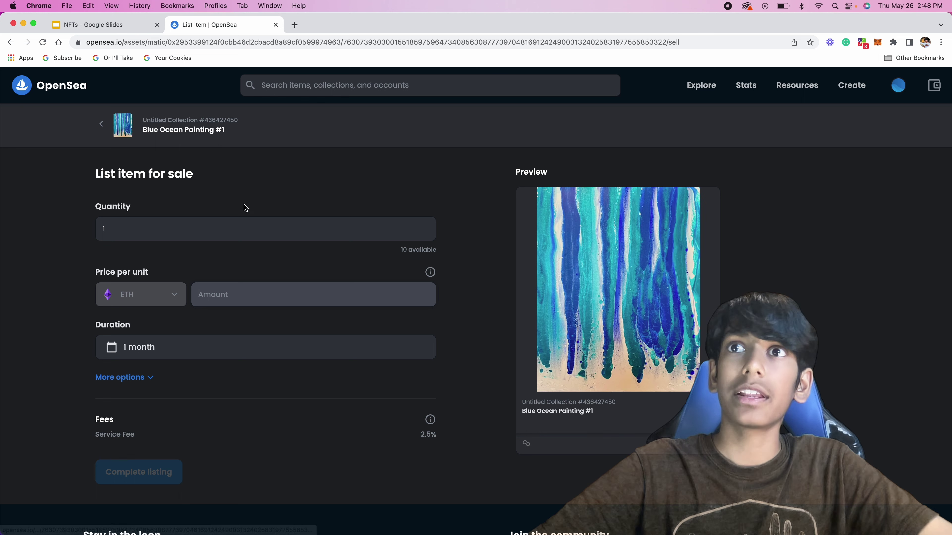
click(198, 183)
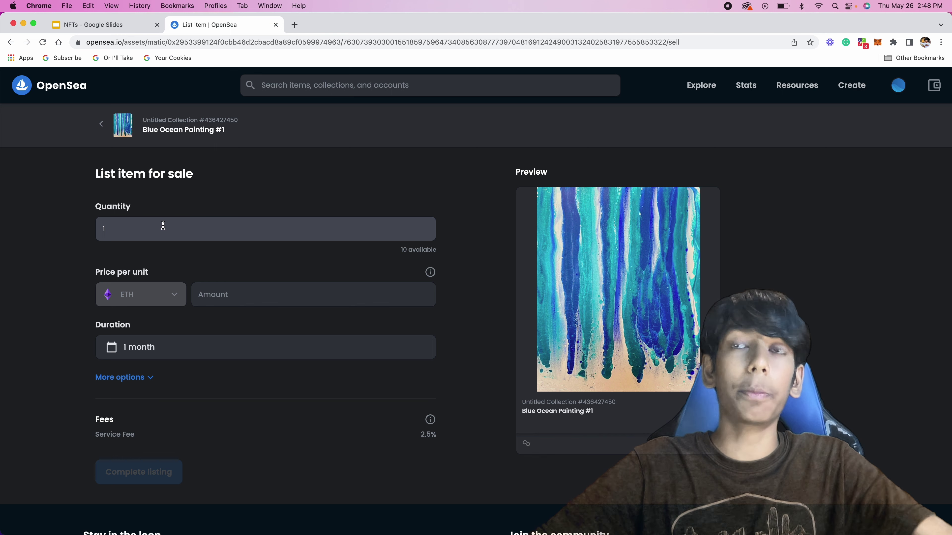
click(132, 226)
key(BackSpace)
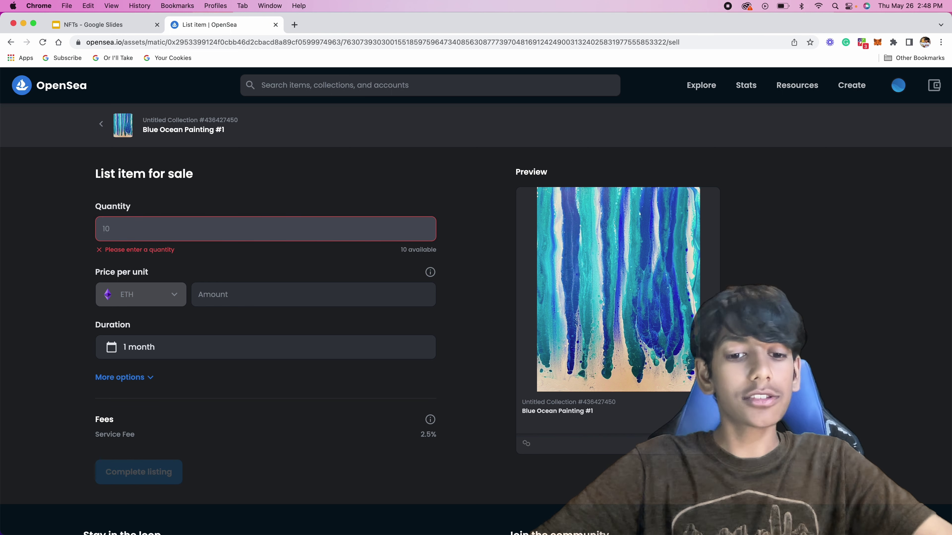
text(5)
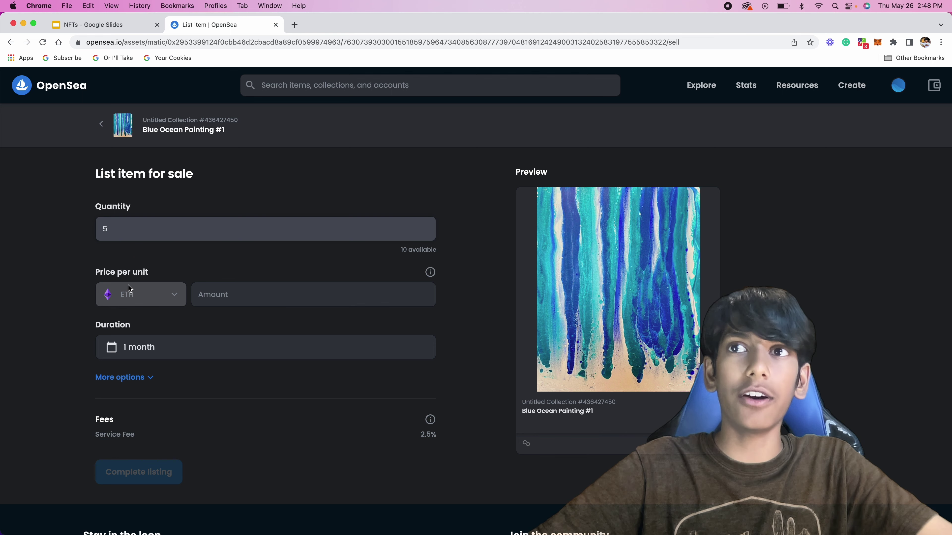
scroll(129, 288, down, 2)
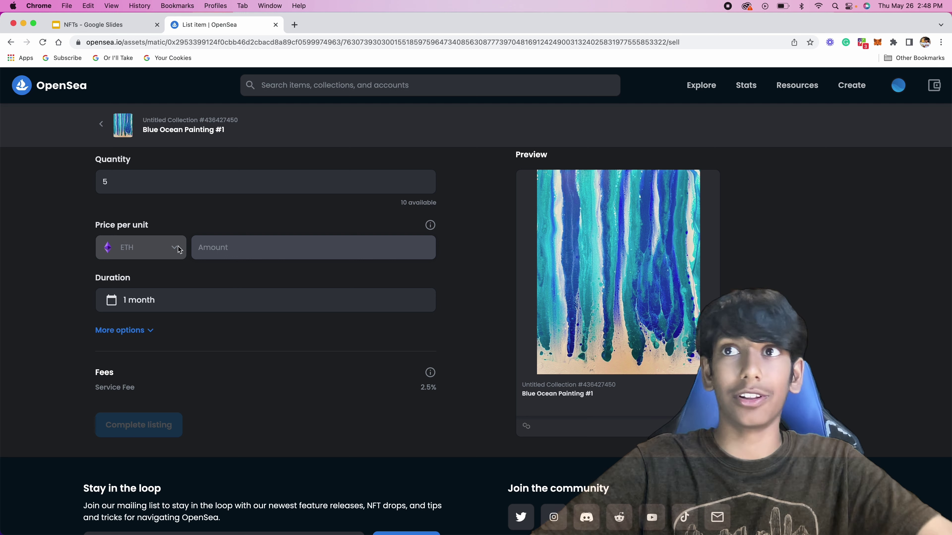
Set the price per unit to 0.005 ETH
text(0.0)
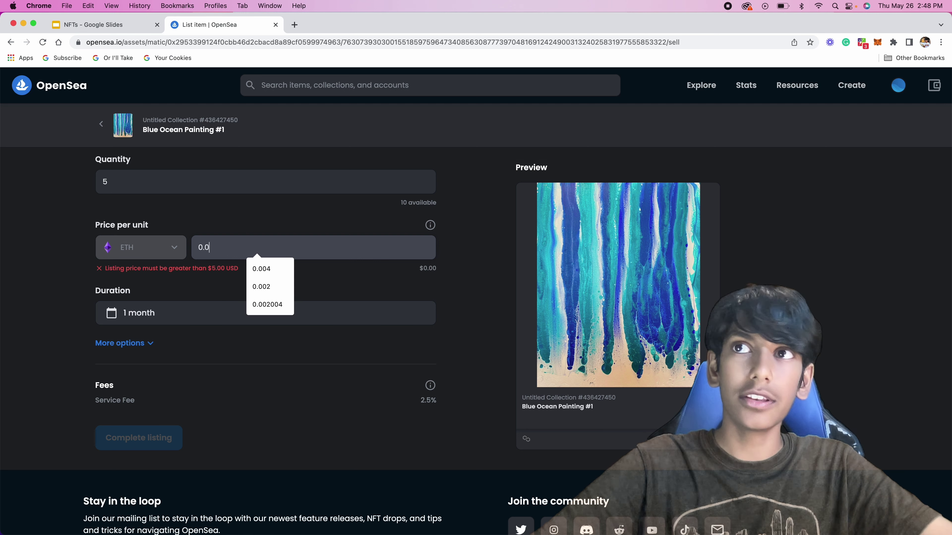
click(261, 269)
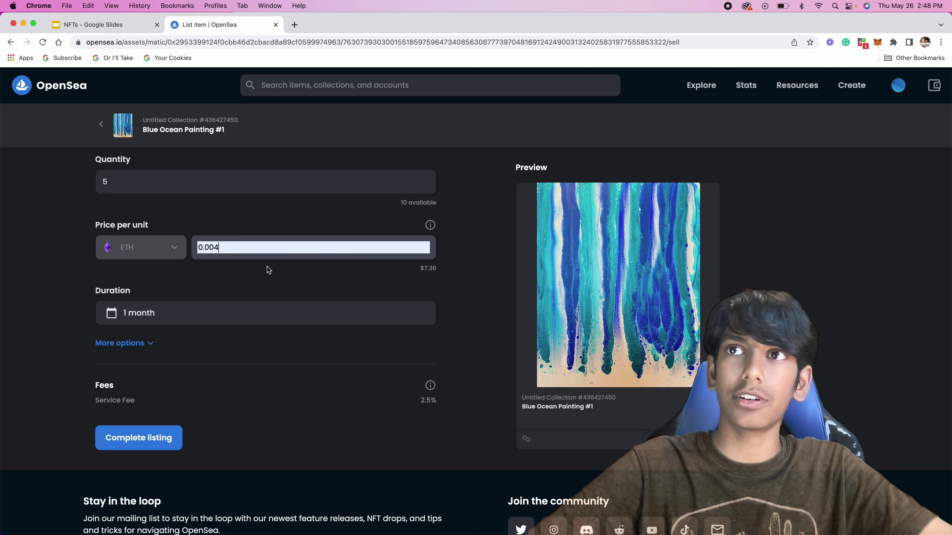
scroll(169, 283, down, 3)
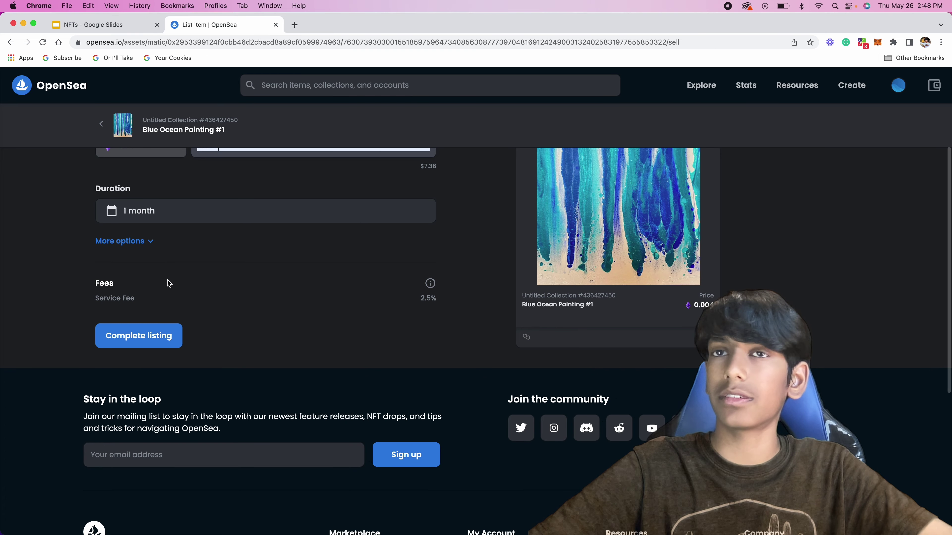
scroll(419, 346, down, 4)
scroll(420, 347, up, 7)
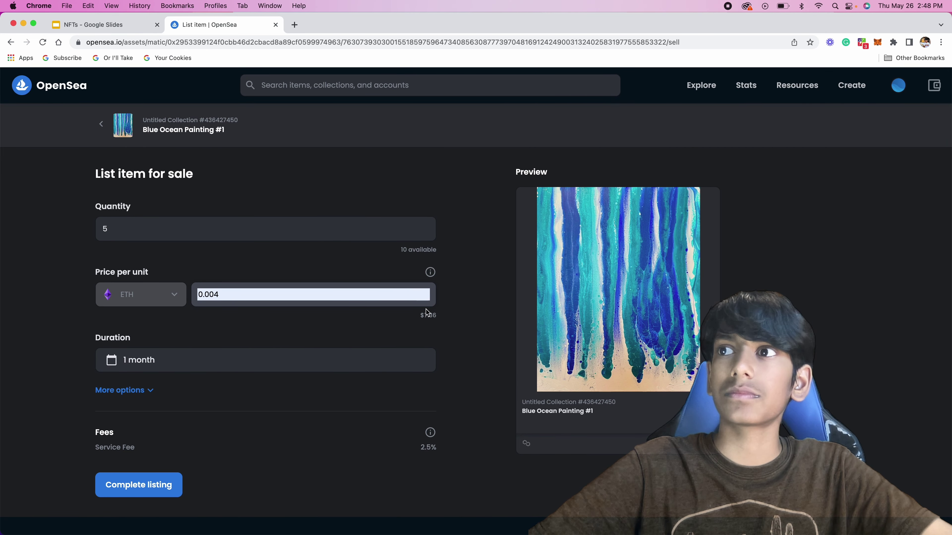
double_click(428, 316)
click(461, 320)
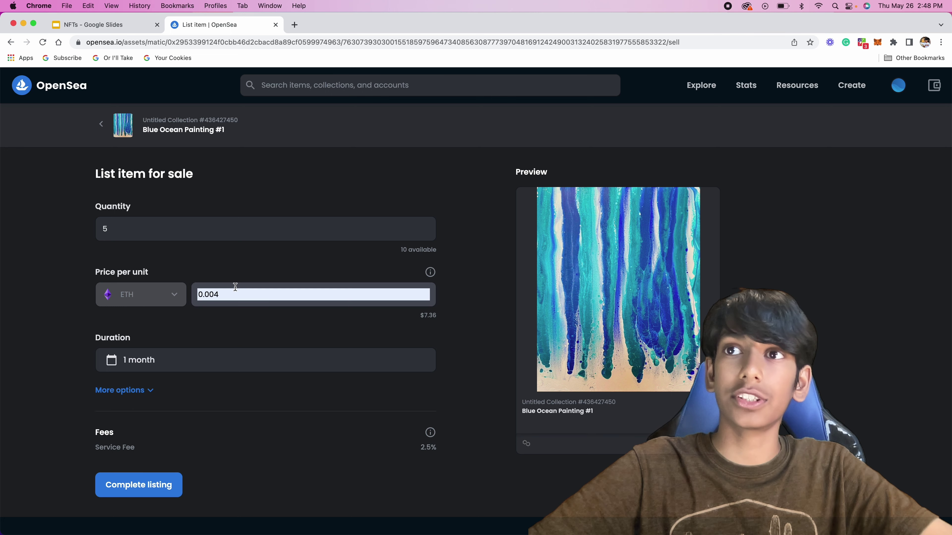
key(BackSpace)
key(BackSpace)
key(BackSpace)
key(BackSpace)
key(BackSpace)
text(5)
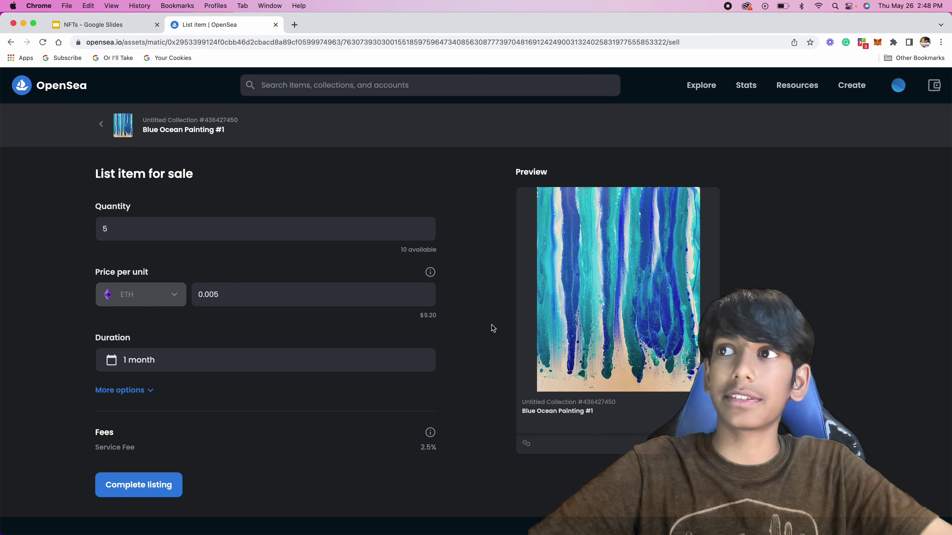
Keep the 1-month duration, review the 2.5% service fee and complete the listing
click(156, 356)
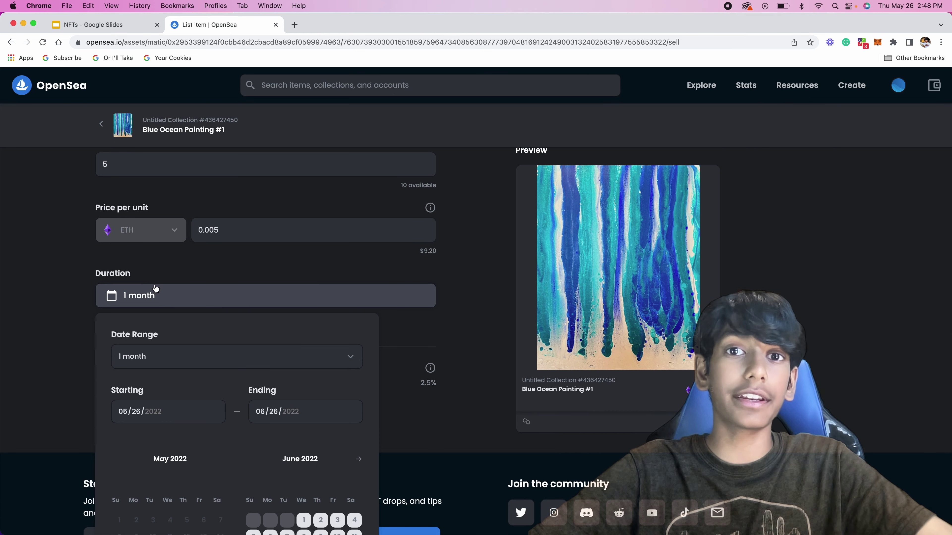
scroll(156, 289, down, 3)
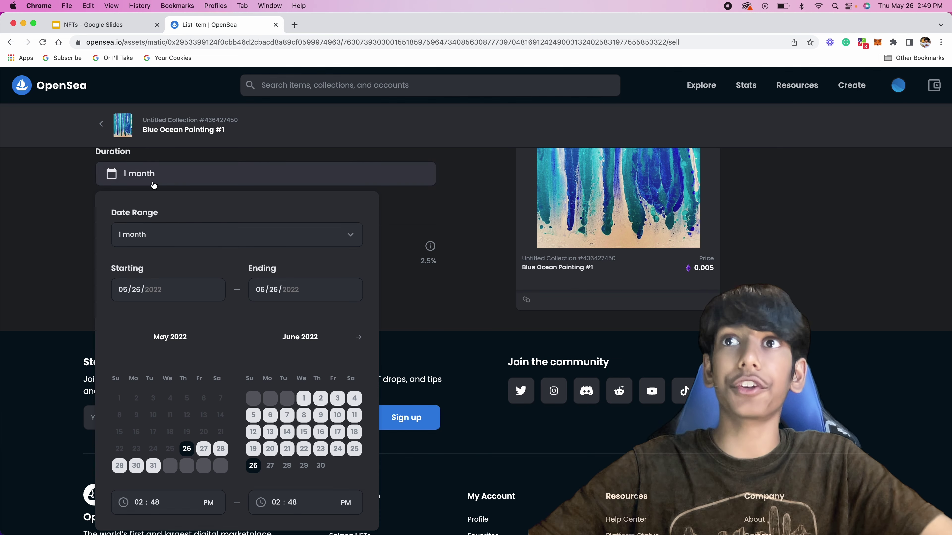
click(34, 229)
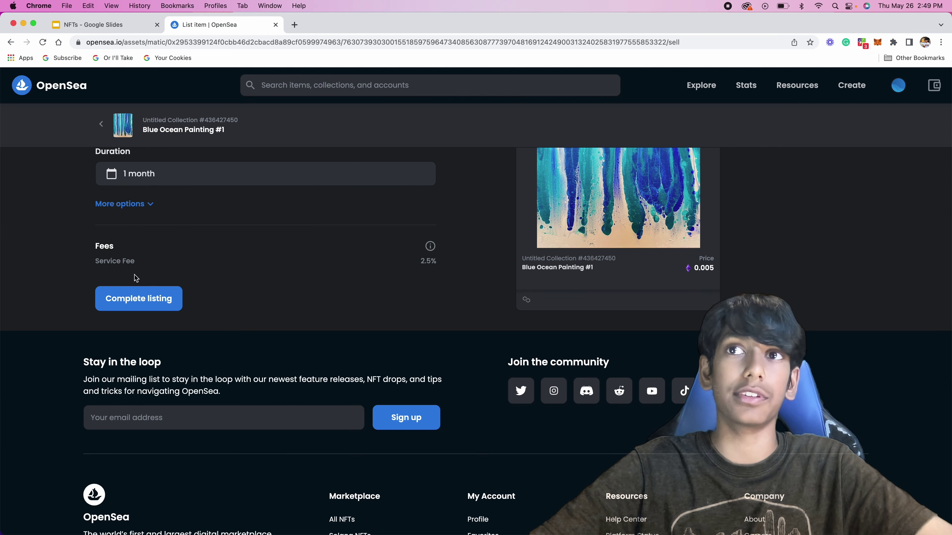
mouse_move(433, 248)
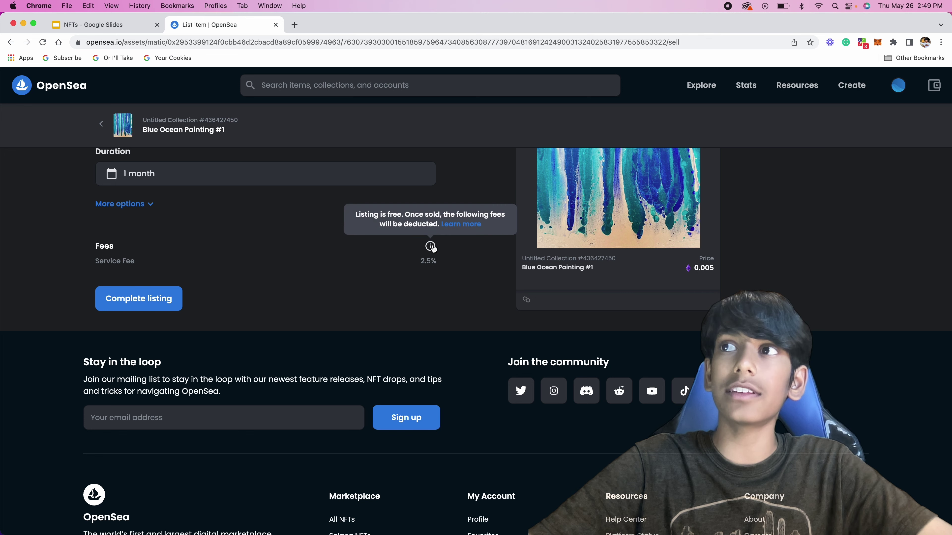
mouse_move(419, 220)
mouse_down()
mouse_move(453, 227)
mouse_move(435, 225)
mouse_up()
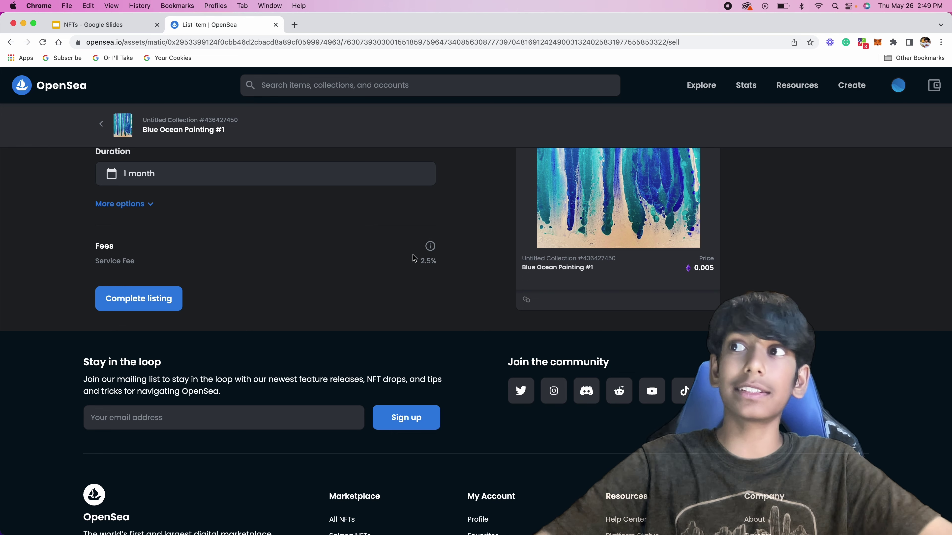
drag(419, 260, 451, 264)
click(451, 264)
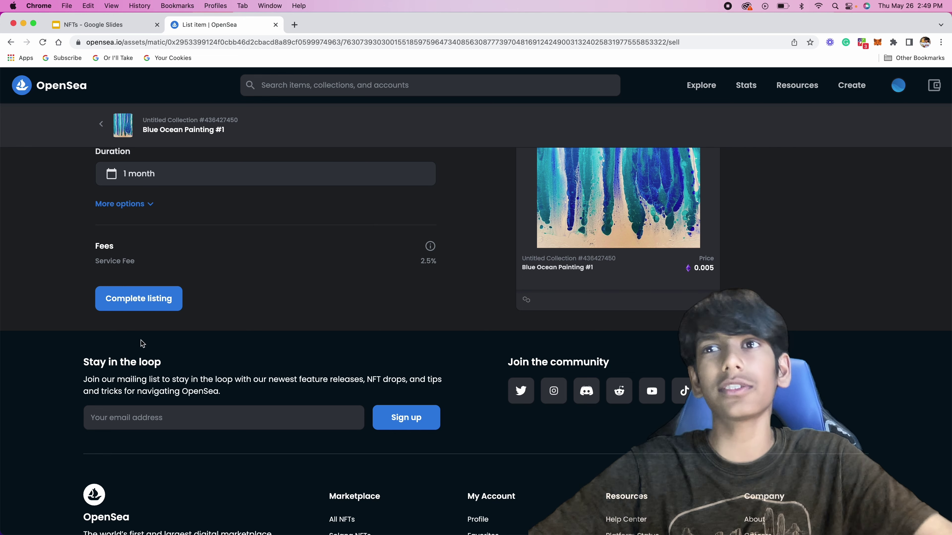
click(165, 301)
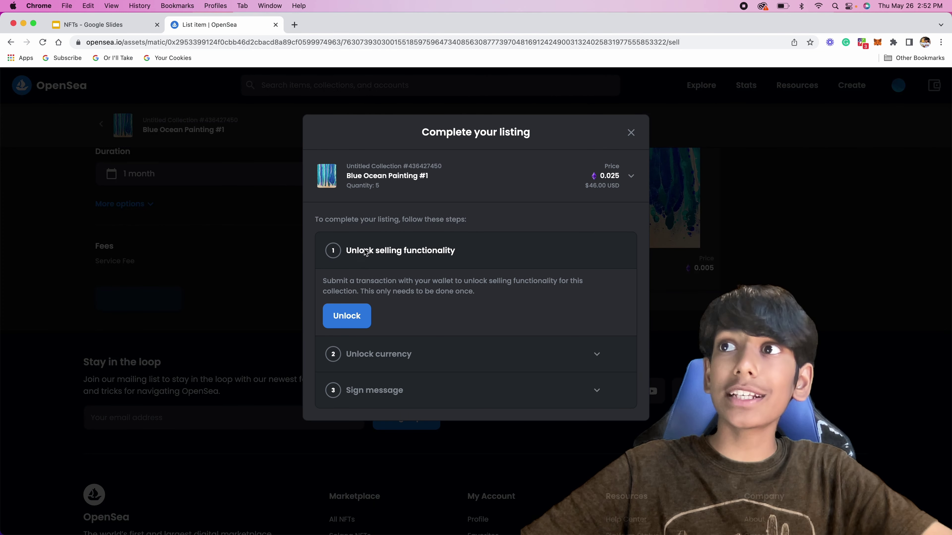
Unlock selling functionality by signing the MetaMask request for step 1
drag(354, 281, 482, 281)
click(482, 282)
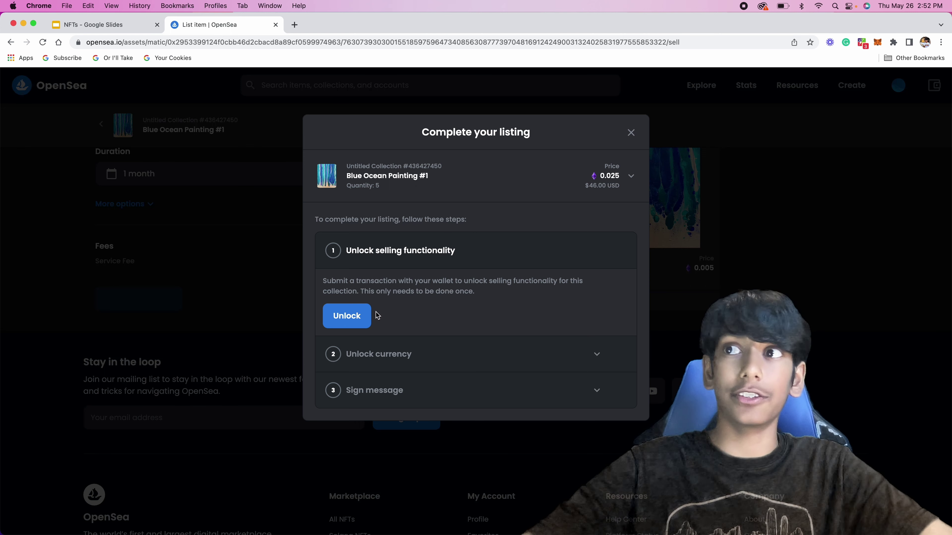
click(356, 318)
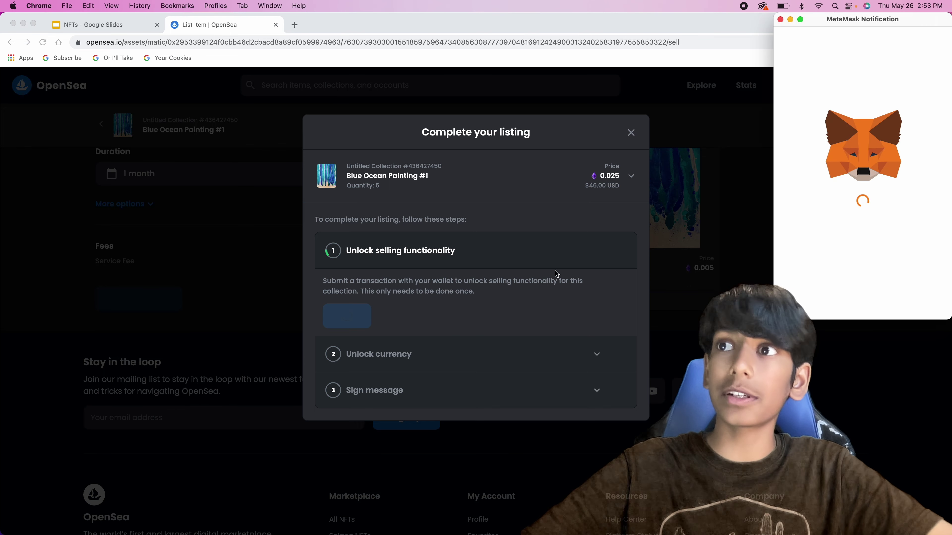
drag(857, 22, 251, 122)
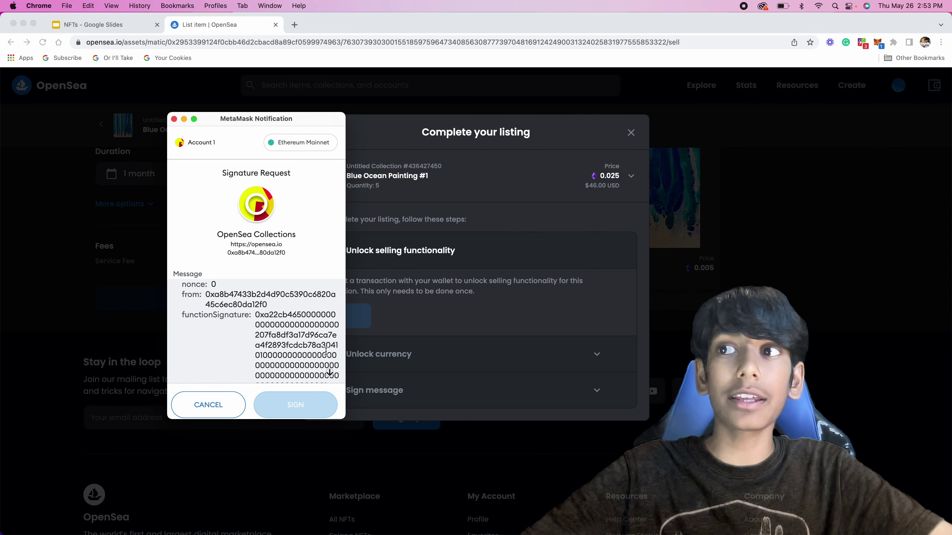
scroll(326, 352, down, 2)
click(297, 408)
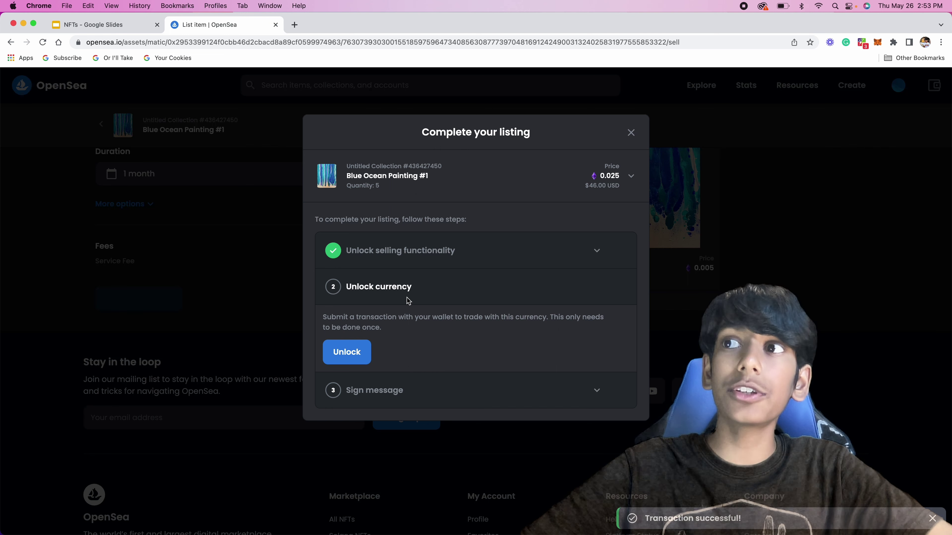
drag(336, 318, 557, 325)
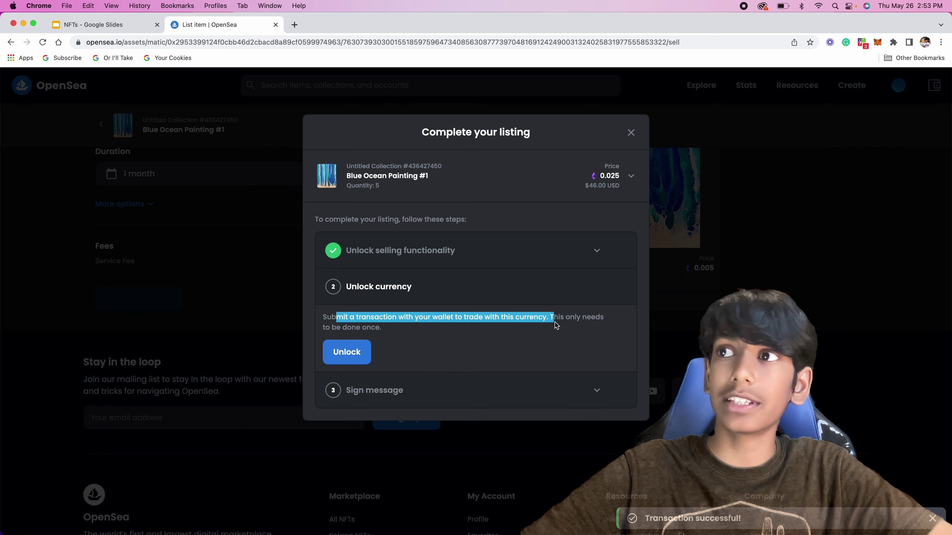
click(556, 325)
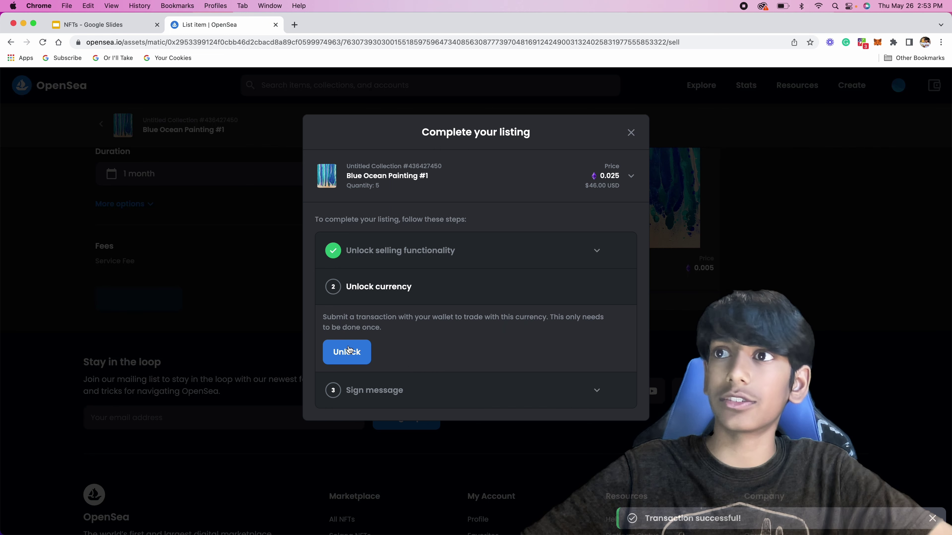
Unlock the currency by signing the Wrapped Ether approval in MetaMask
click(355, 359)
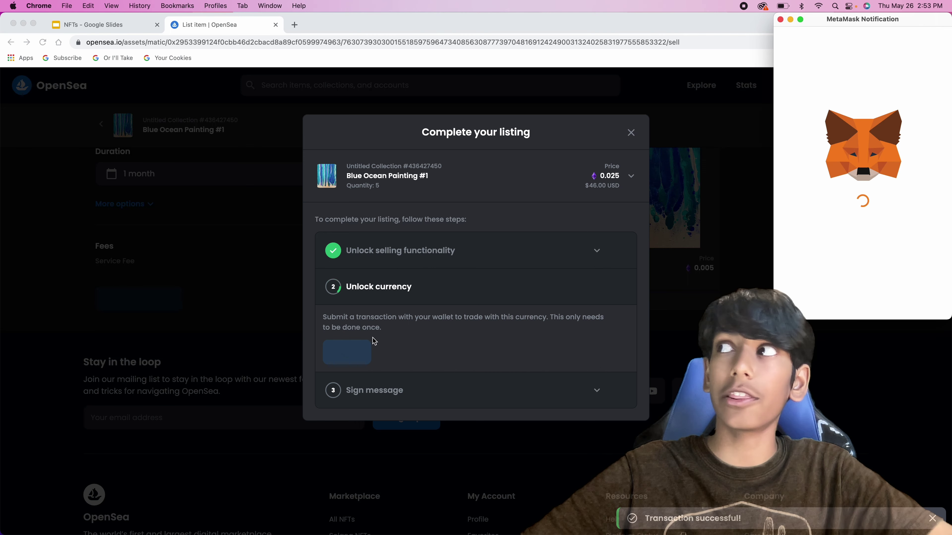
drag(827, 22, 270, 101)
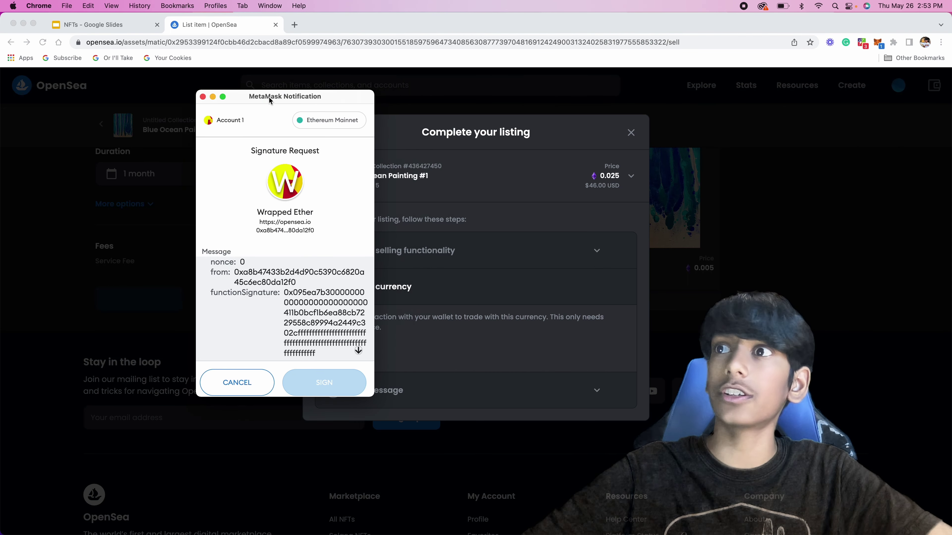
click(358, 351)
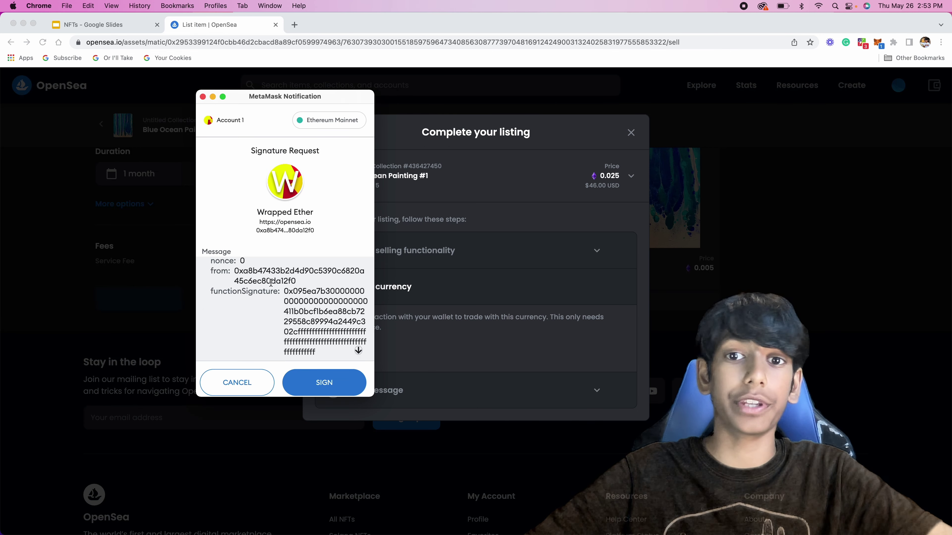
click(307, 383)
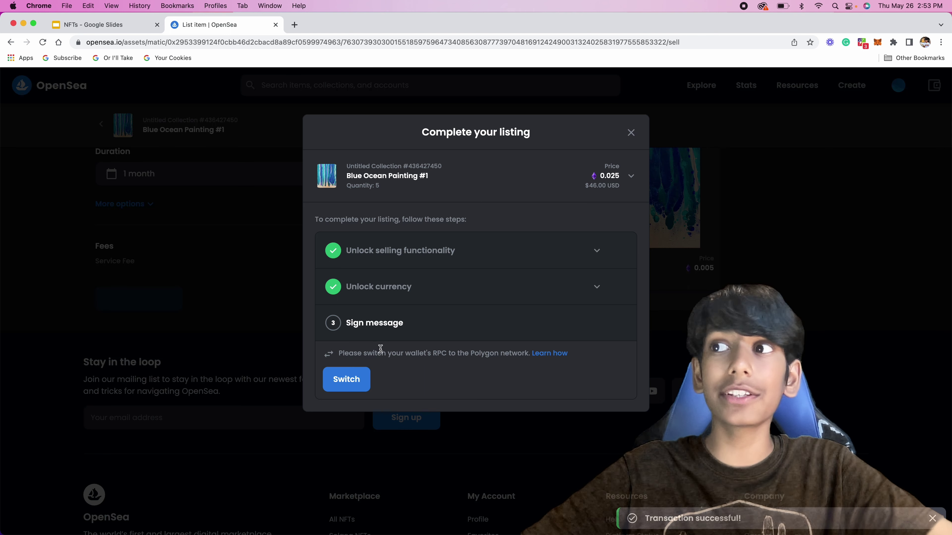
drag(367, 353, 504, 355)
Add the Polygon network in MetaMask and switch the wallet to it
click(501, 352)
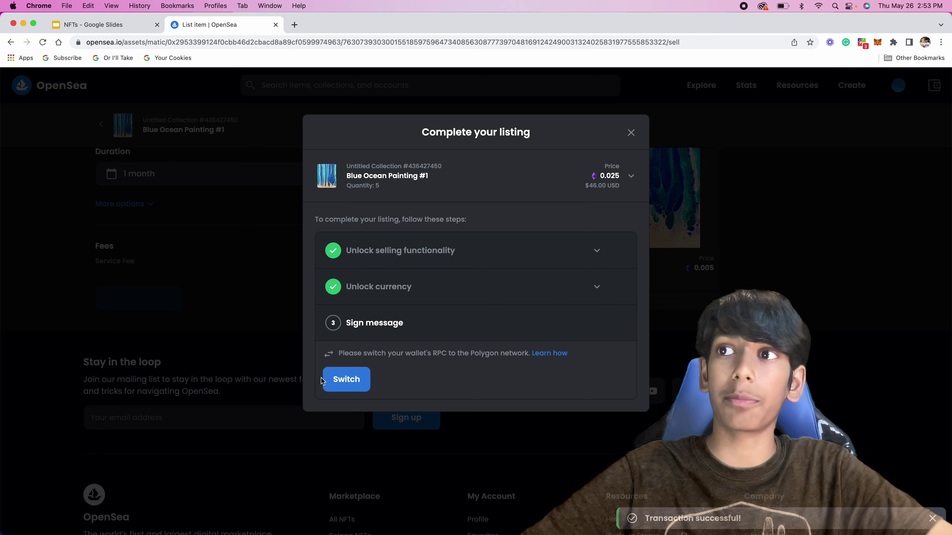
click(335, 380)
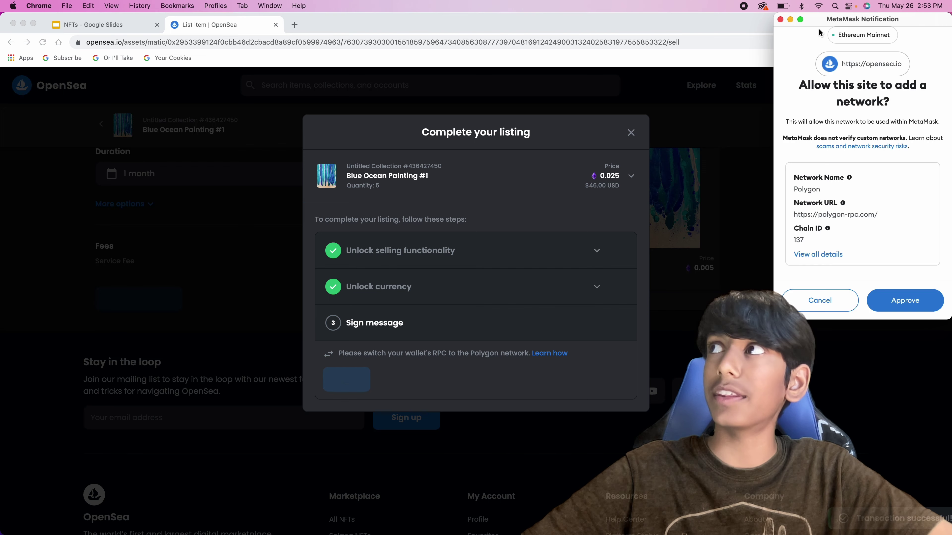
drag(858, 19, 315, 39)
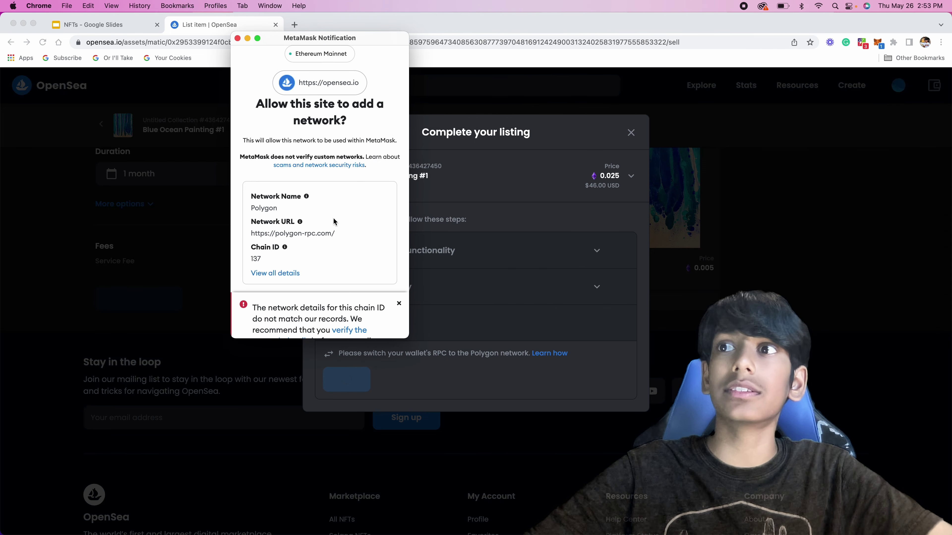
drag(250, 273, 359, 308)
click(404, 304)
click(400, 305)
click(356, 325)
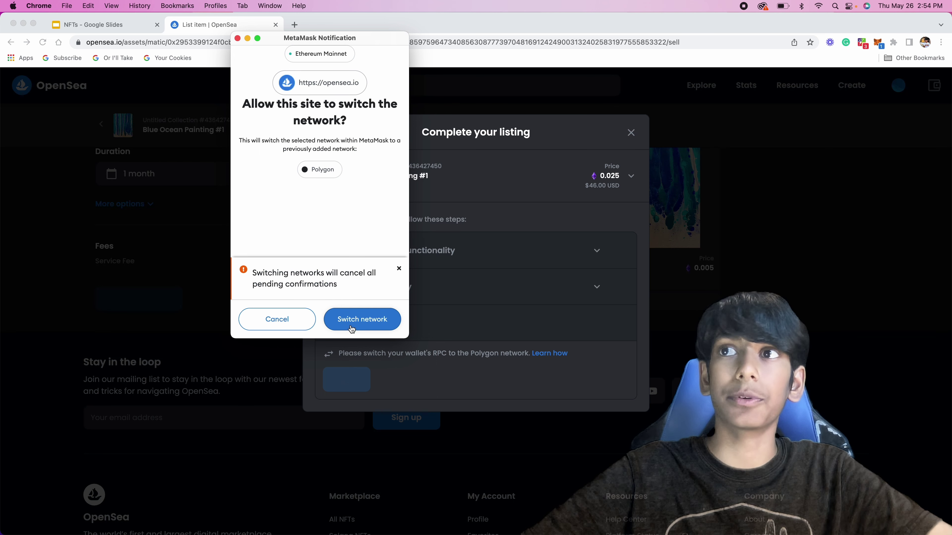
click(335, 318)
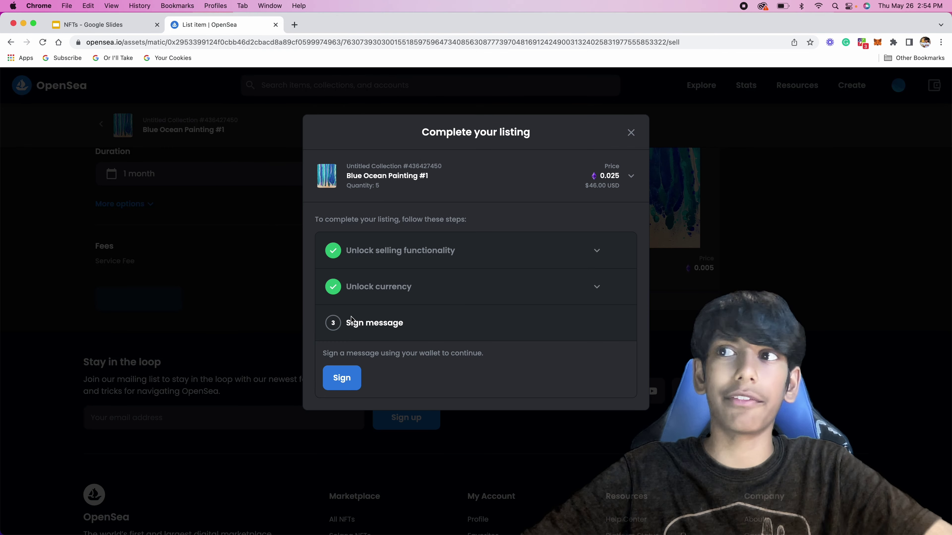
Sign the listing message in MetaMask to publish the Blue Ocean Painting #1 listing
click(346, 377)
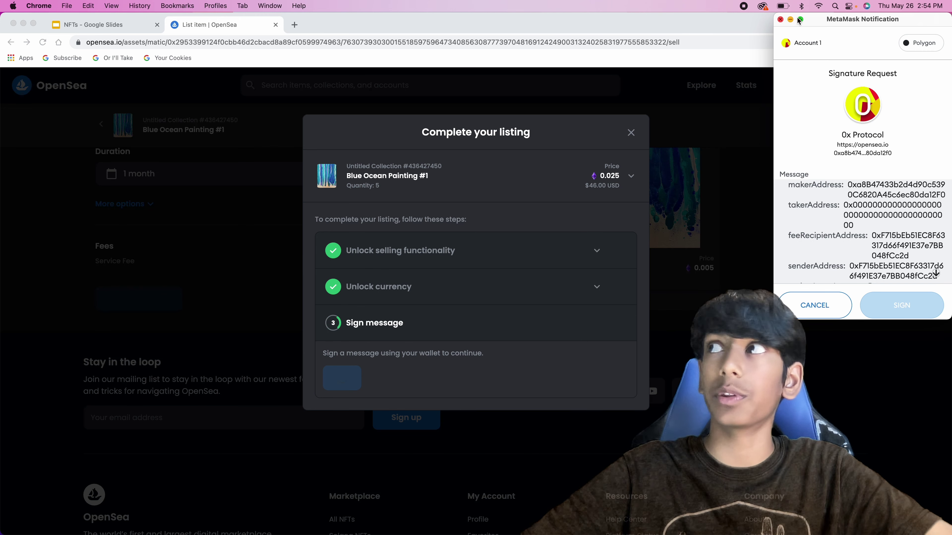
drag(862, 23, 240, 82)
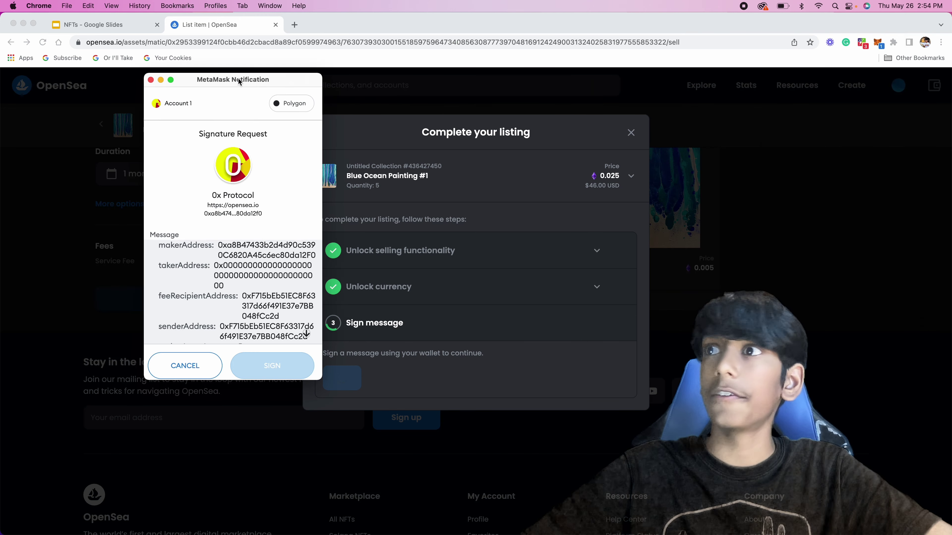
click(306, 334)
click(249, 371)
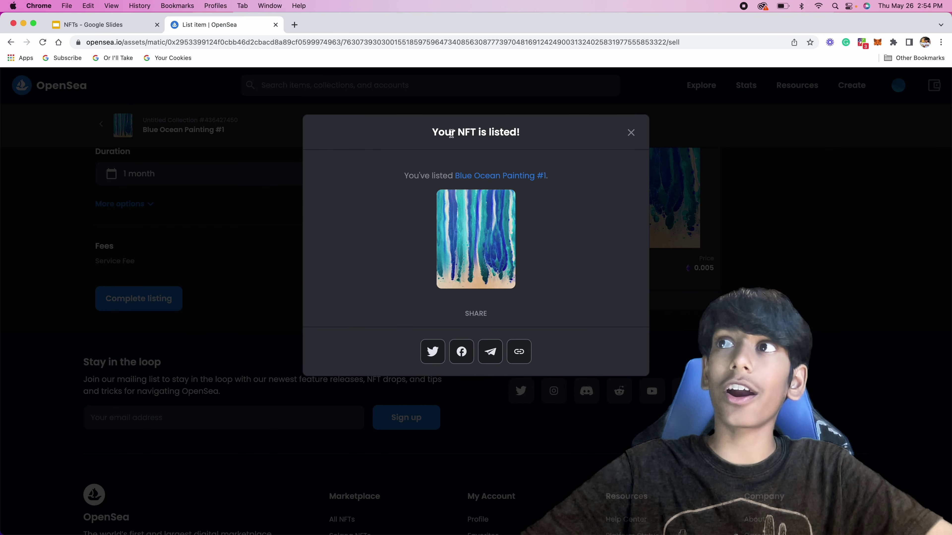
Copy the listed NFT's link, close the confirmation, and go to the account profile
click(518, 351)
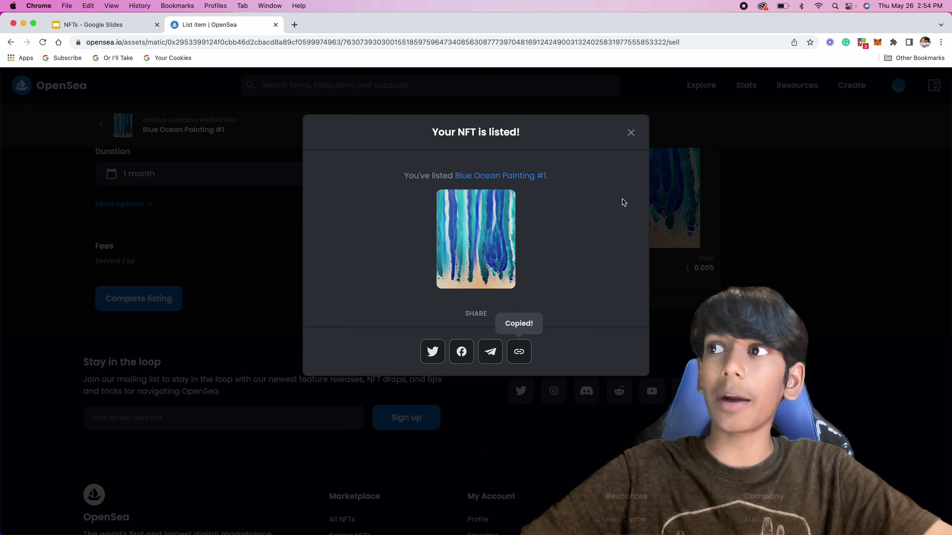
click(631, 133)
click(900, 89)
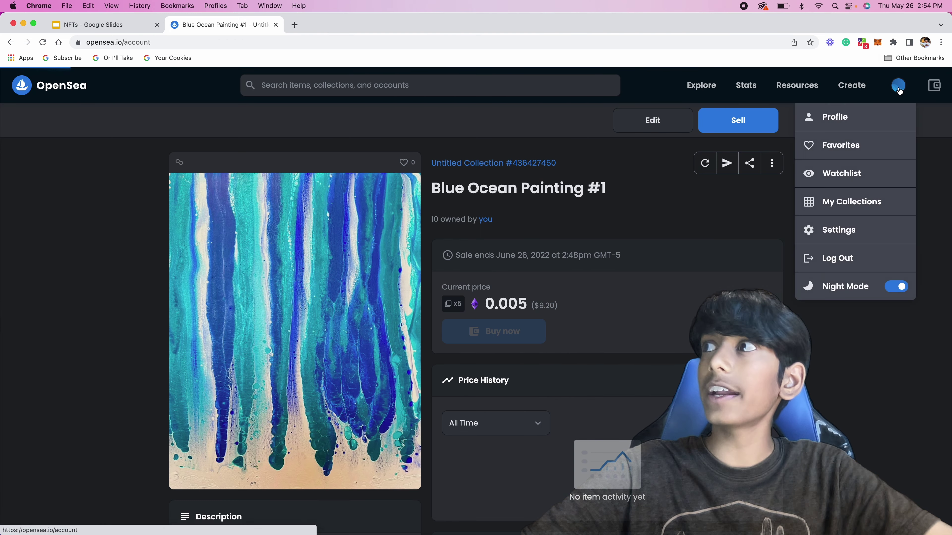
click(58, 240)
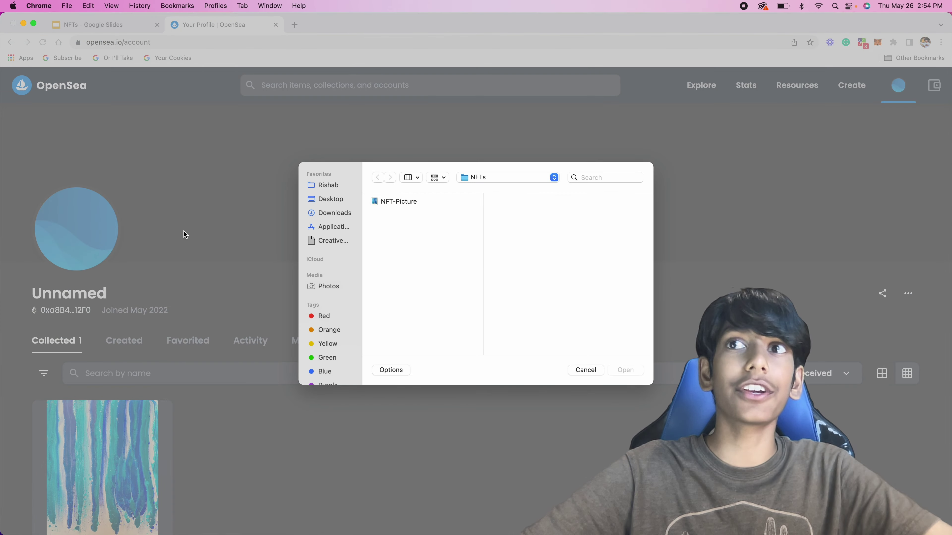
click(586, 371)
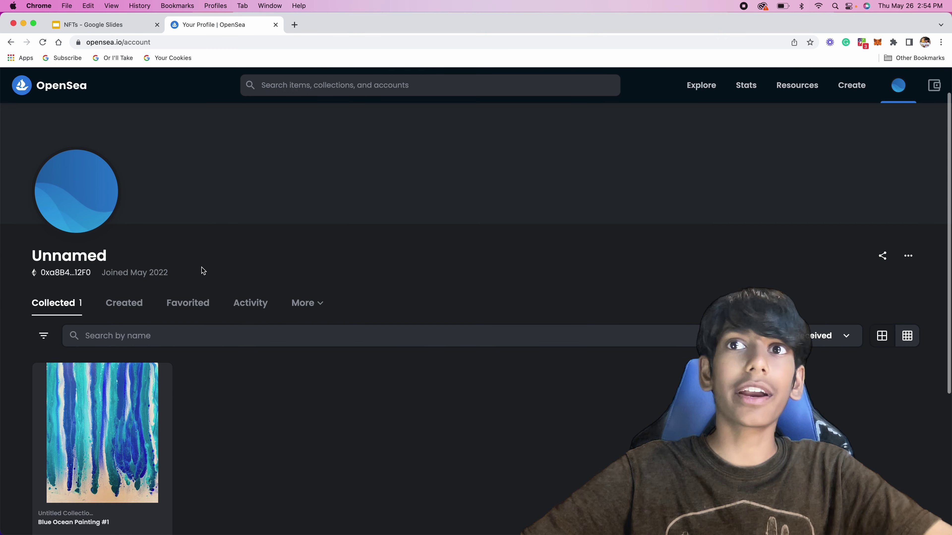
Scroll the profile's collected items to Blue Ocean Painting #1 with 10 copies
scroll(203, 271, down, 1)
drag(57, 245, 100, 246)
click(96, 244)
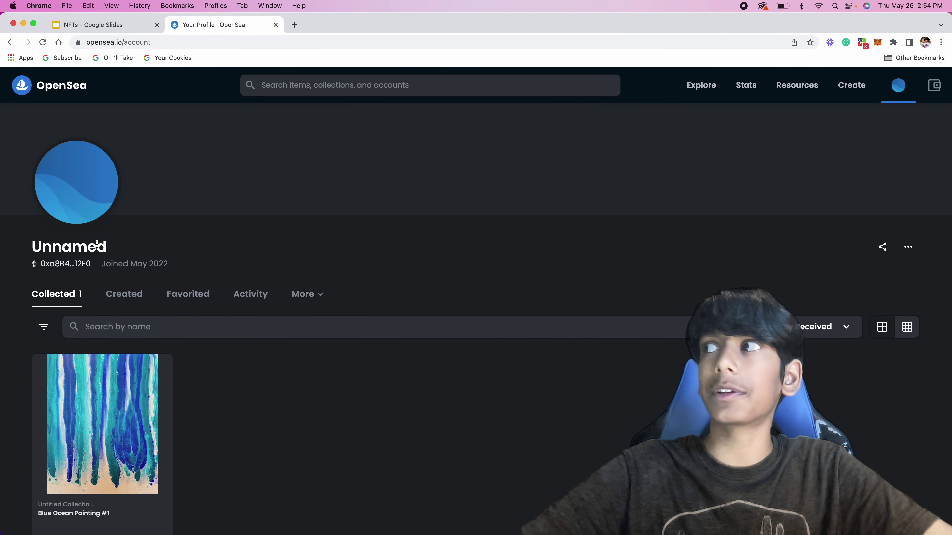
scroll(456, 289, down, 5)
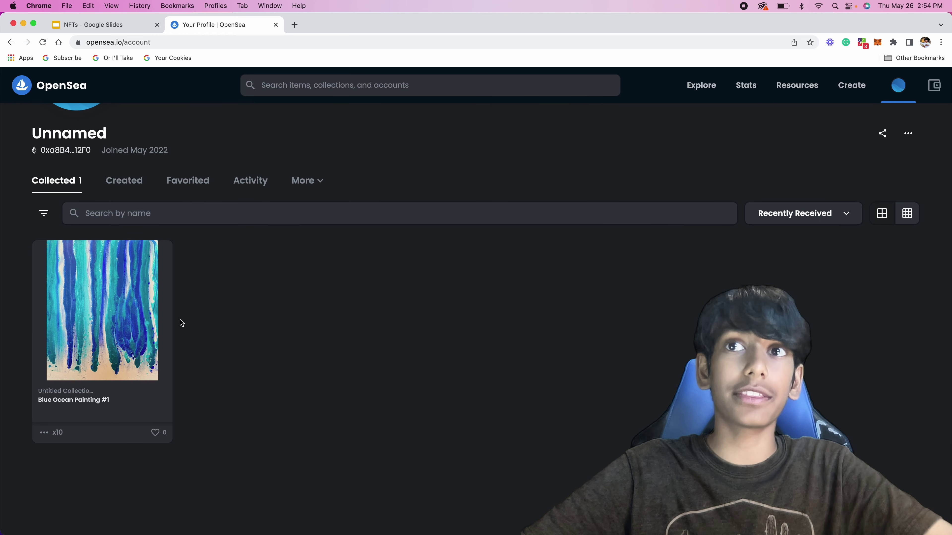
scroll(66, 311, down, 1)
scroll(65, 312, down, 3)
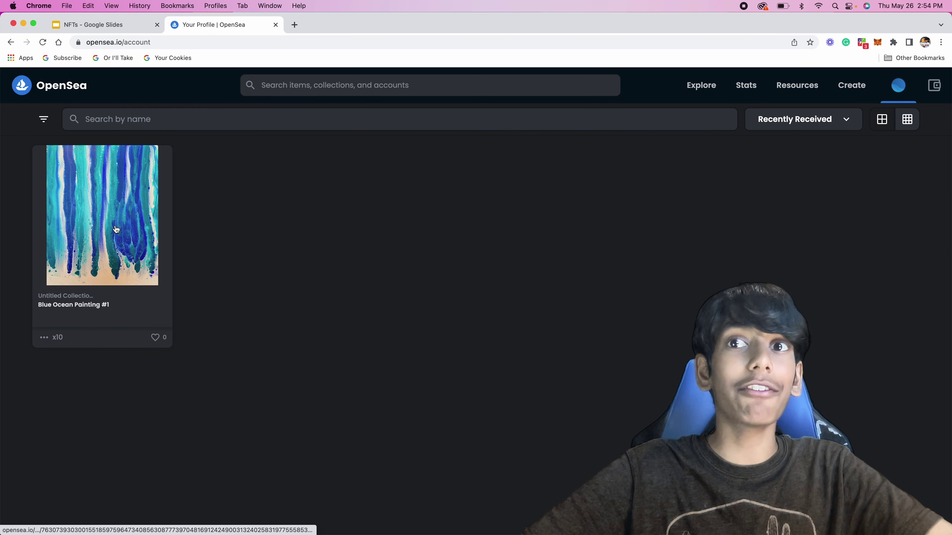
Browse the Blue Ocean Painting #1 item page, then return to the OpenSea home page
click(94, 308)
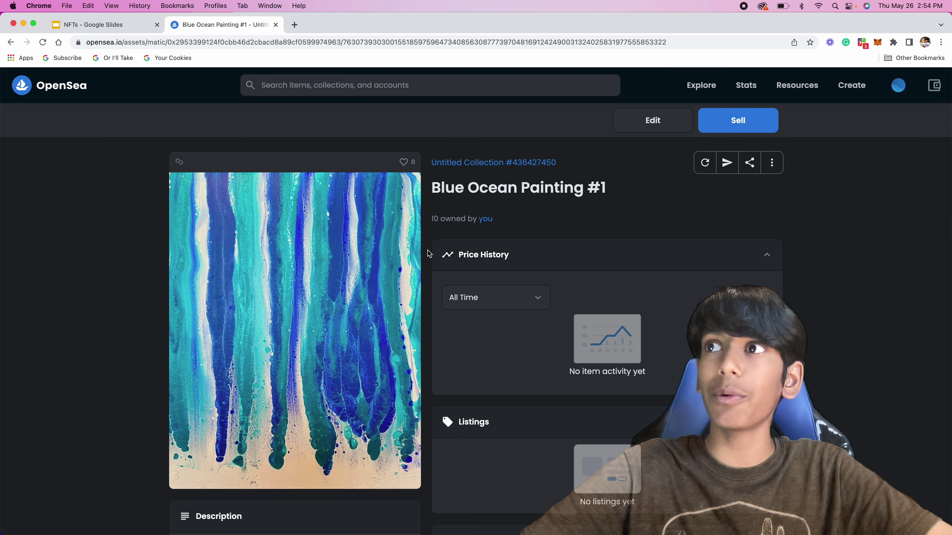
scroll(430, 251, down, 4)
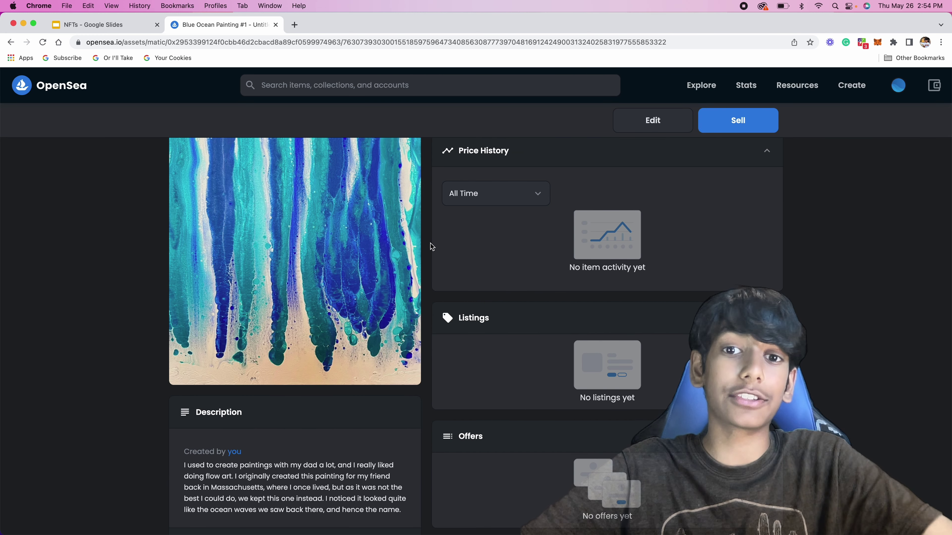
scroll(431, 248, down, 5)
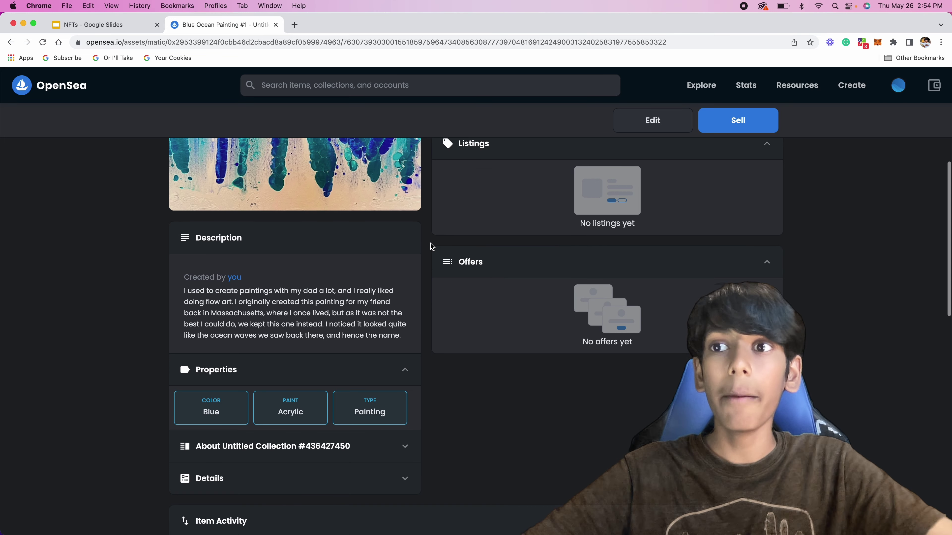
scroll(431, 248, up, 8)
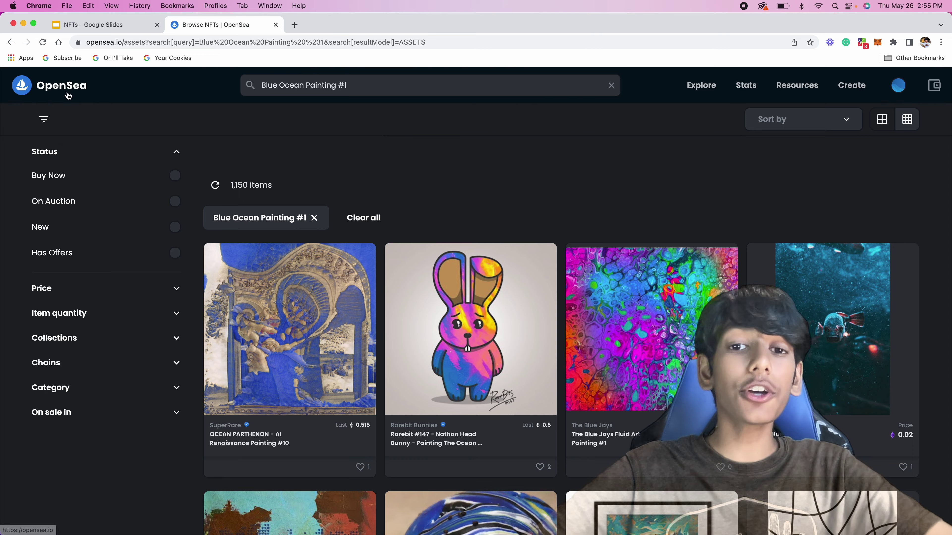
click(67, 92)
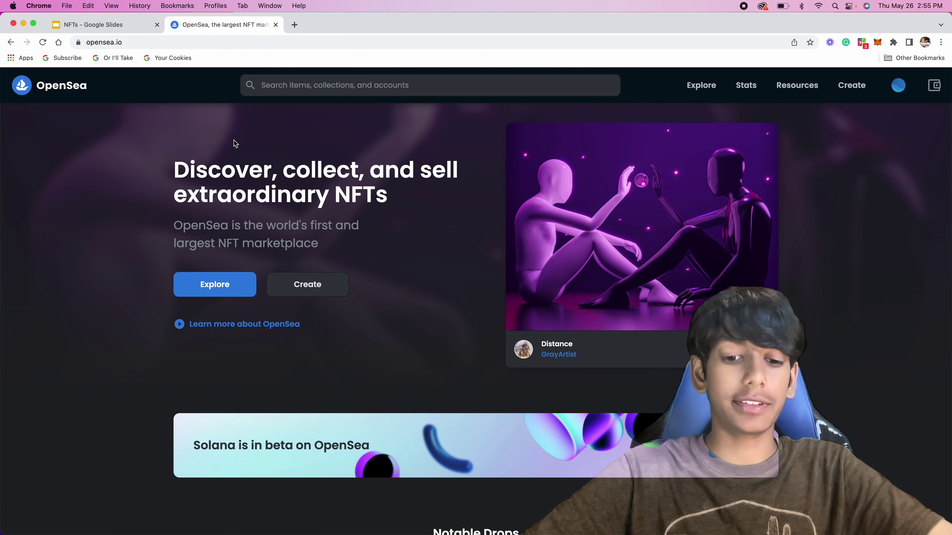
Load the copied item link and check the 5-copy listing at 0.005 ETH
click(221, 44)
key(super+v)
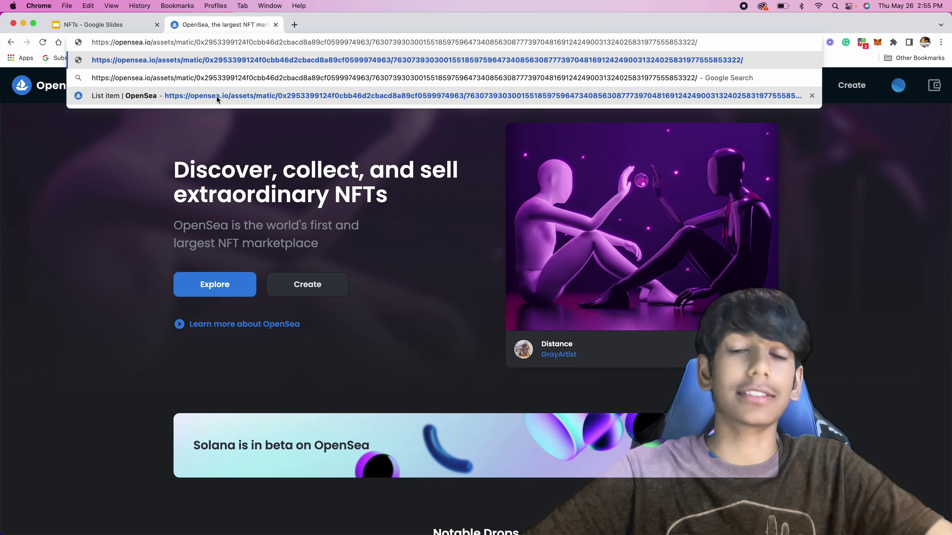
key(Return)
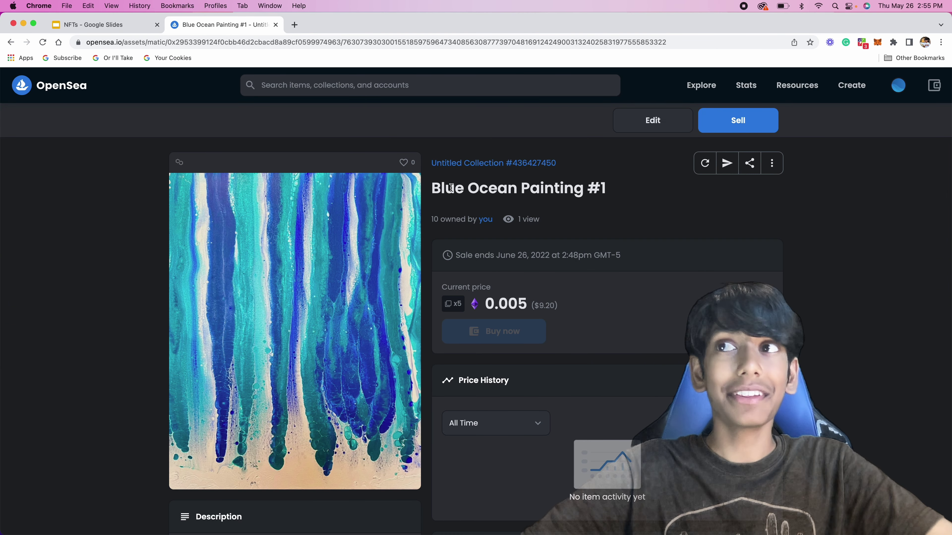
drag(451, 187, 578, 188)
click(579, 188)
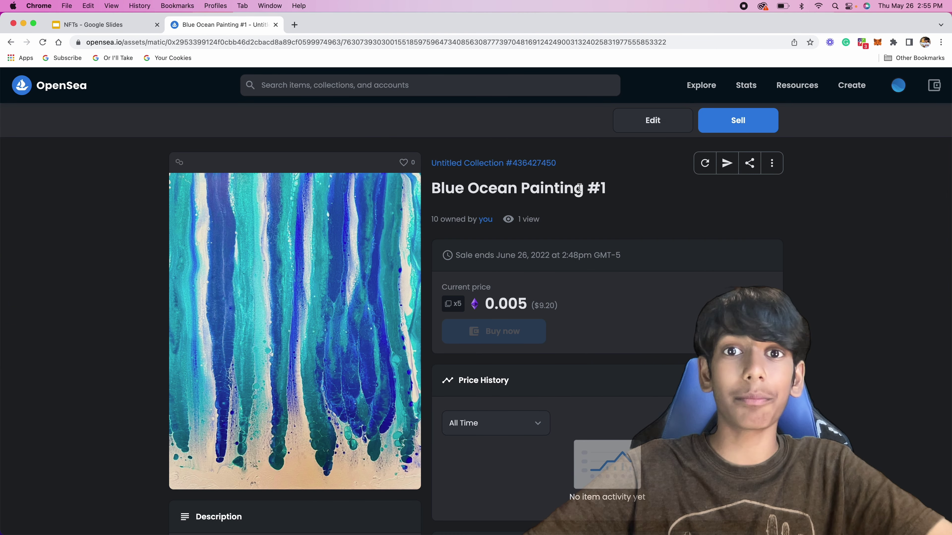
scroll(326, 314, down, 3)
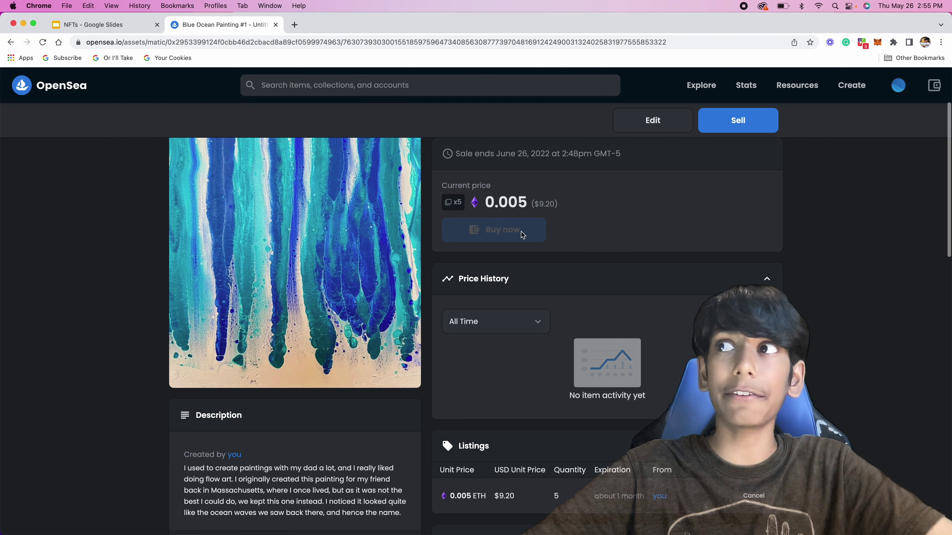
drag(539, 205, 564, 208)
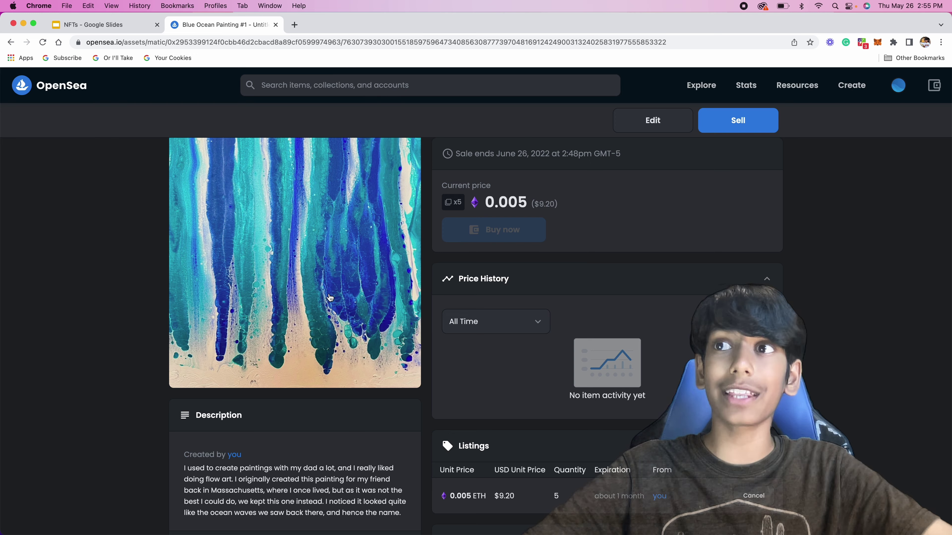
scroll(330, 298, up, 3)
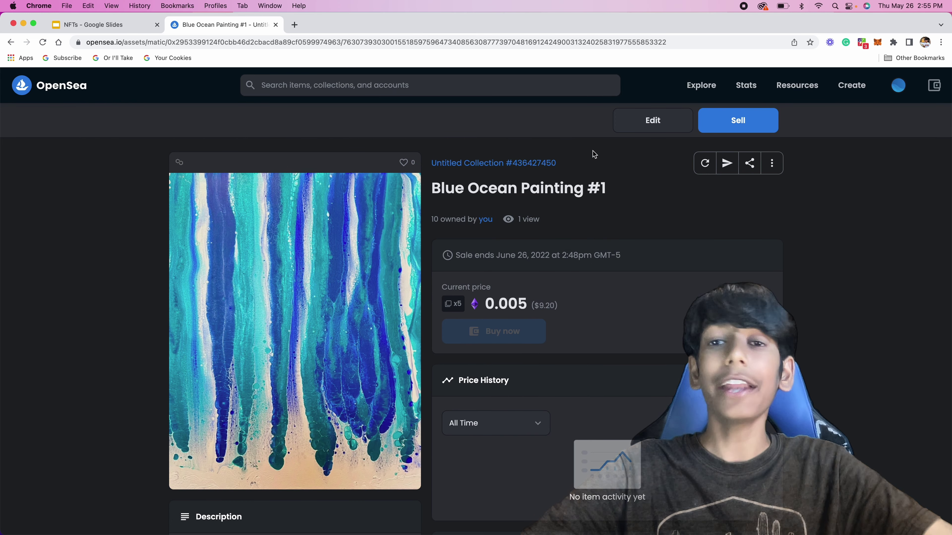